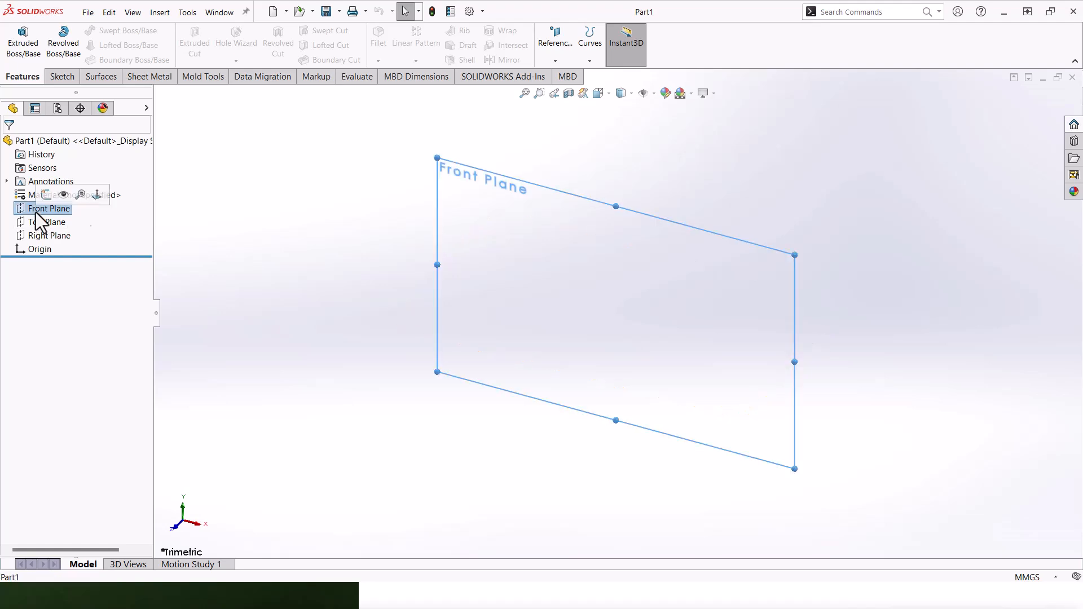
# Sketch a closed inverted-L profile on the Front Plane starting at the origin, about 122 mm wide and 57 mm tall
pyautogui.click(100, 193)
pyautogui.click(67, 80)
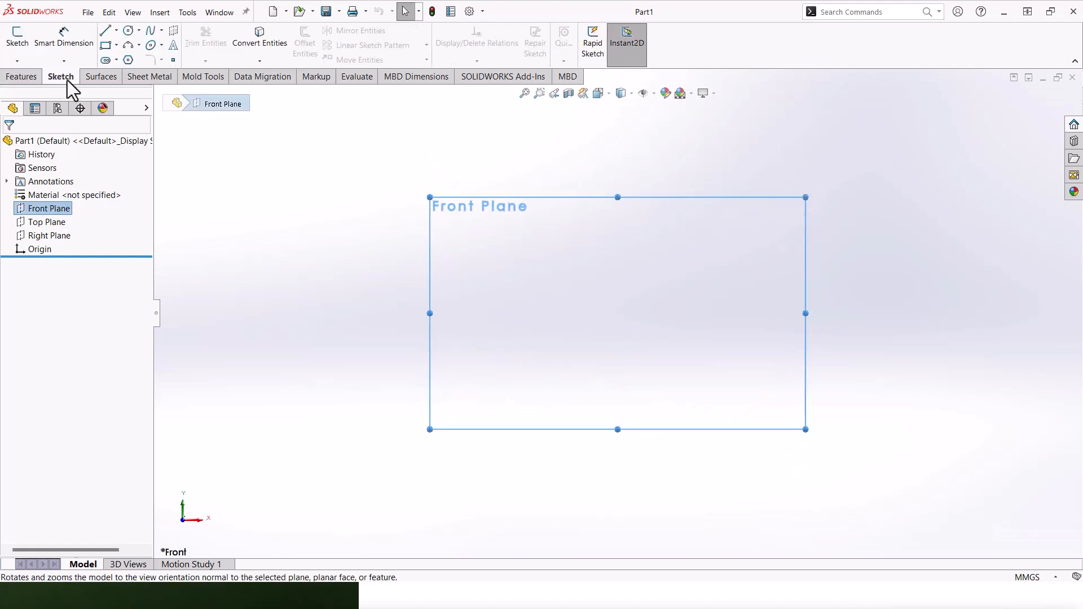
pyautogui.click(105, 30)
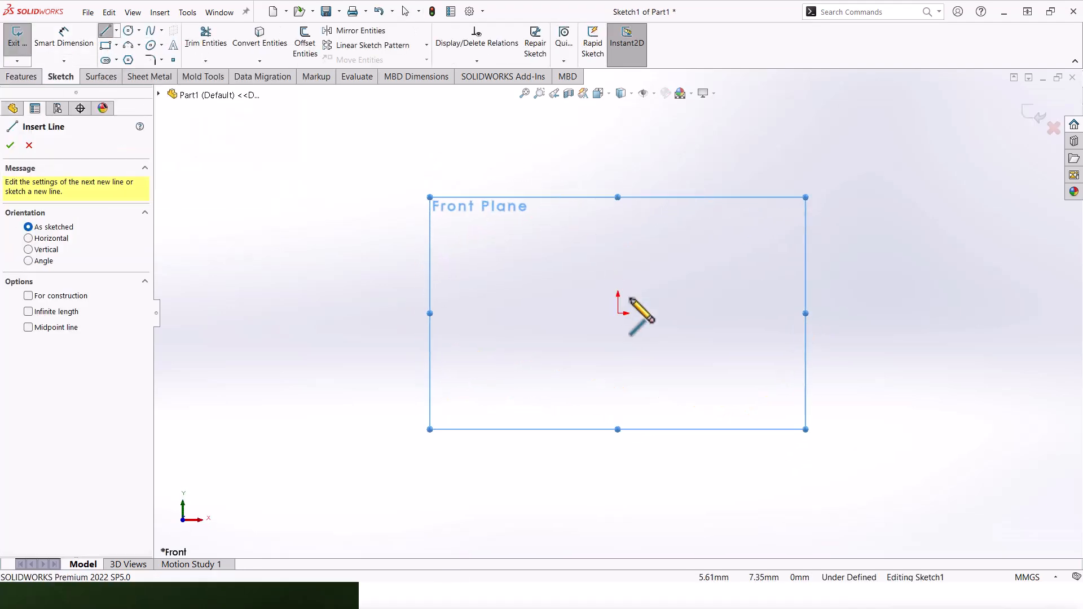
pyautogui.click(618, 314)
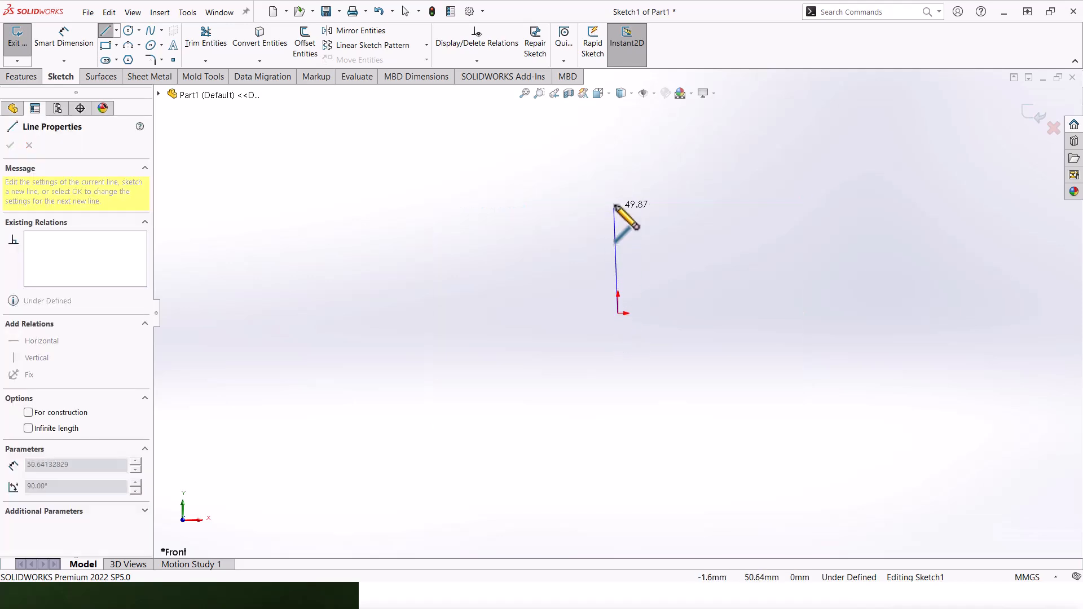
pyautogui.click(618, 192)
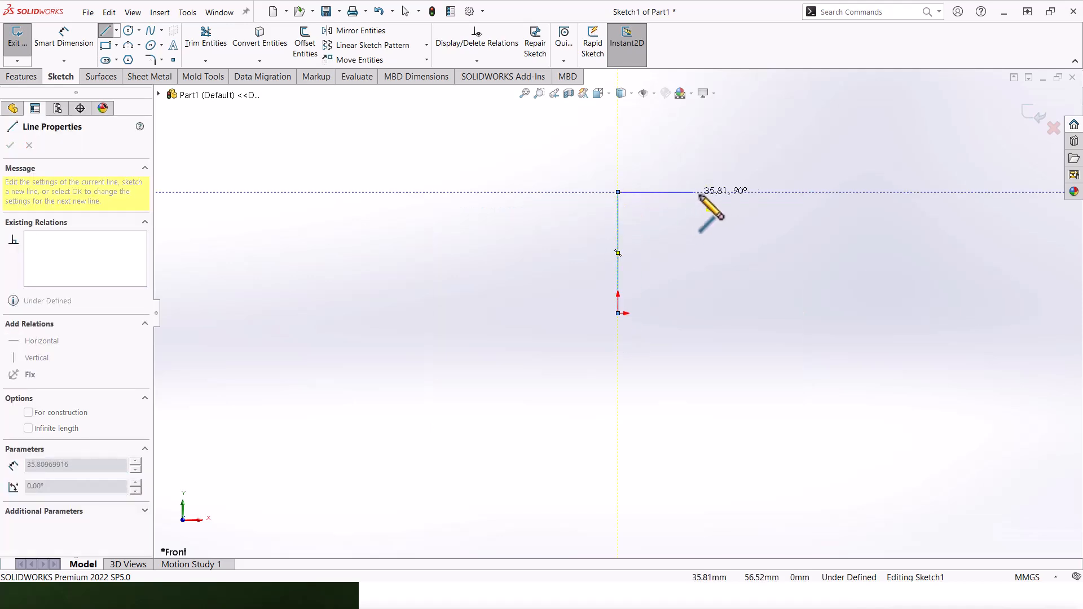
pyautogui.click(876, 193)
pyautogui.click(876, 221)
pyautogui.click(652, 221)
pyautogui.click(652, 313)
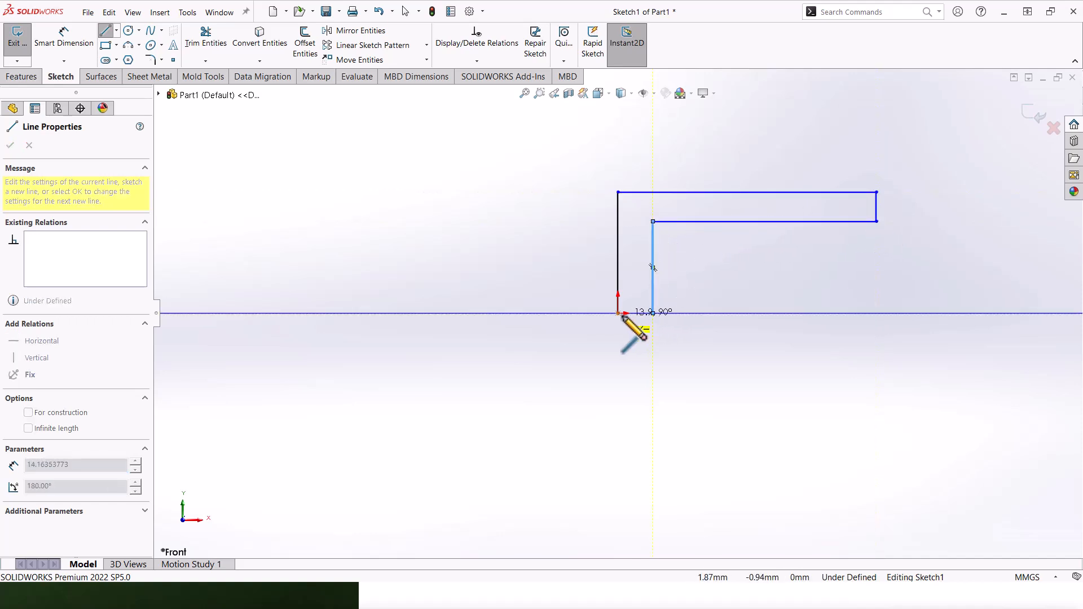
pyautogui.click(618, 313)
pyautogui.press('Escape')
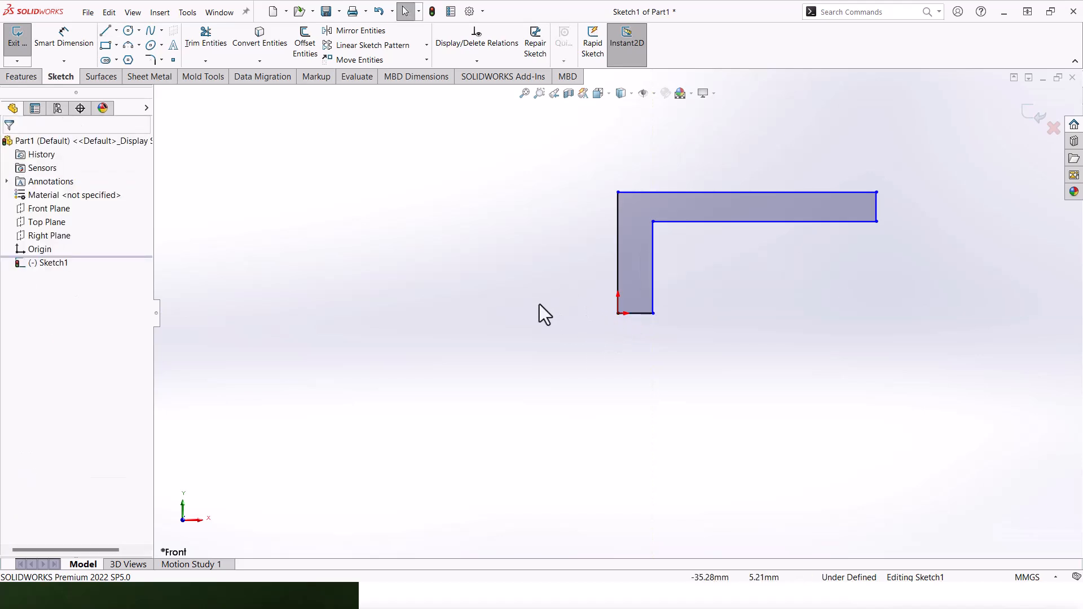
# Dimension the overall horizontal distance between the profile's outer vertical edge and the arm's end edge as 160 mm
pyautogui.click(66, 37)
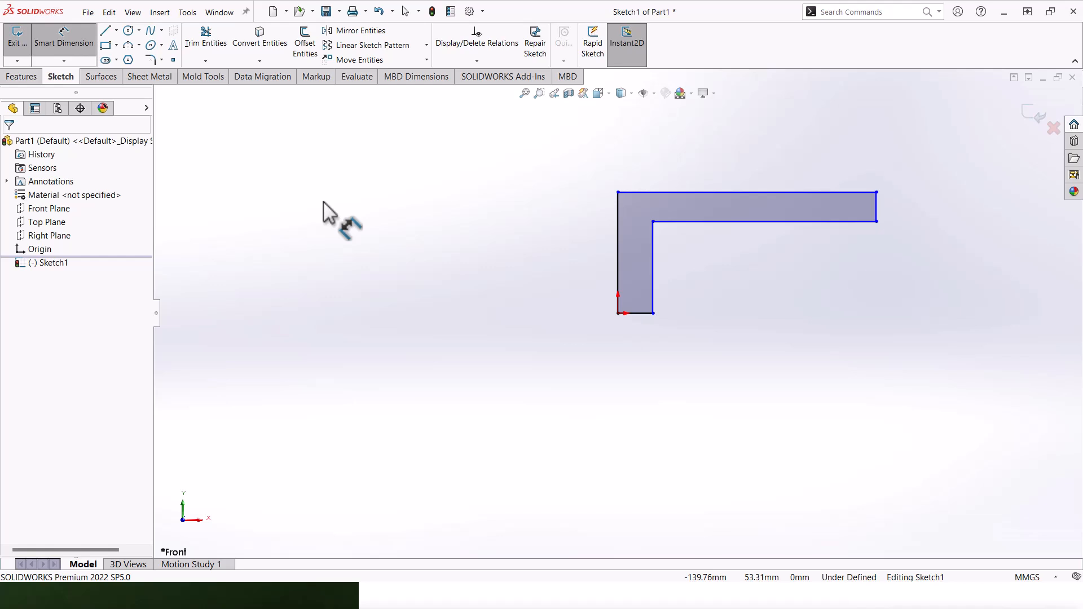
pyautogui.click(619, 229)
pyautogui.click(876, 213)
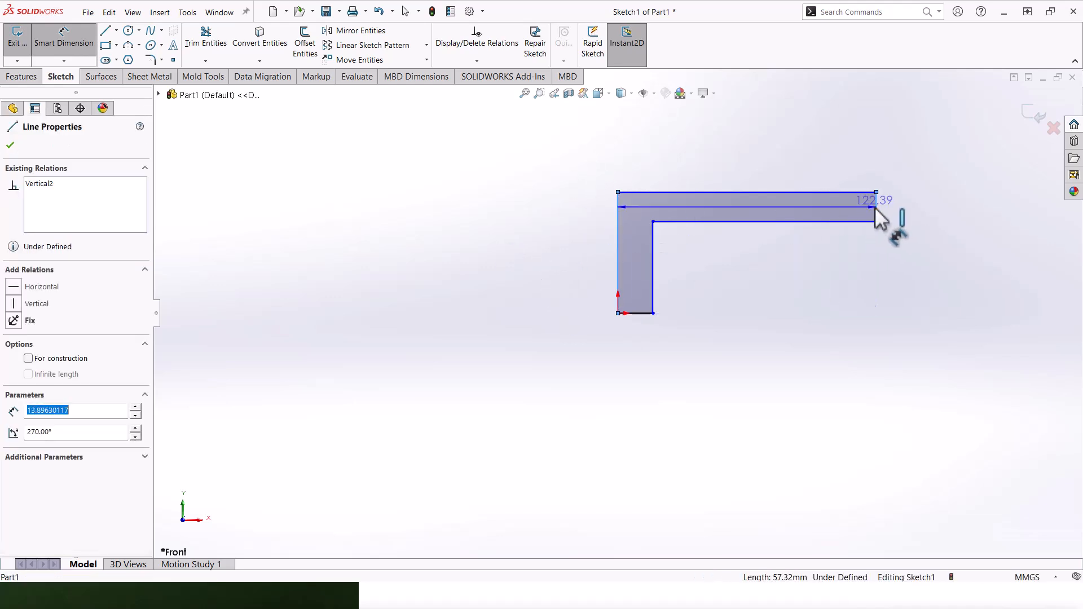
pyautogui.click(761, 141)
pyautogui.write('16')
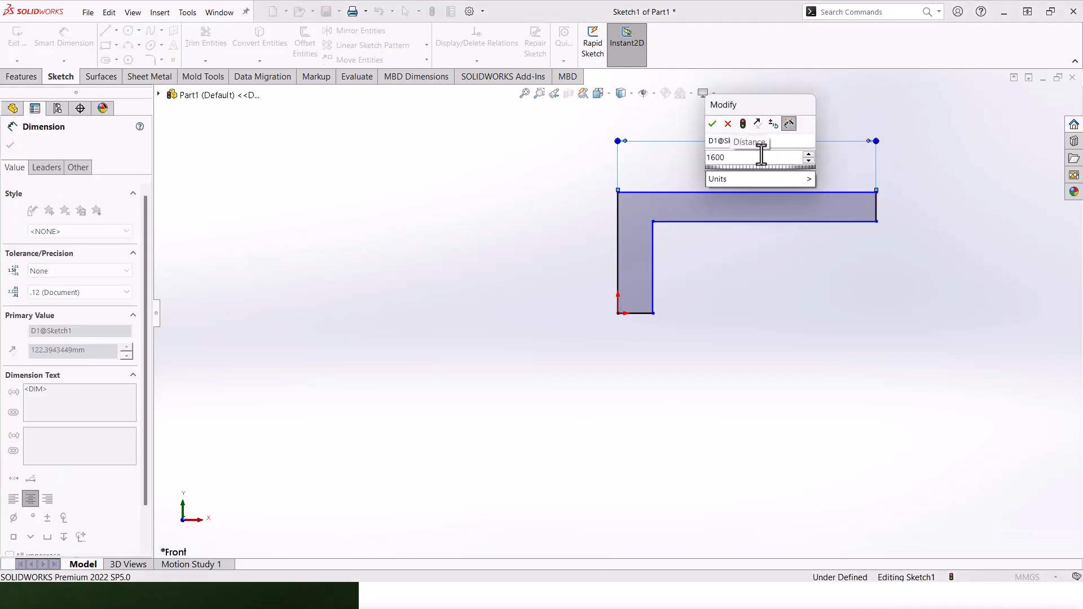
pyautogui.write('0.0')
pyautogui.press('BackSpace')
pyautogui.press('Return')
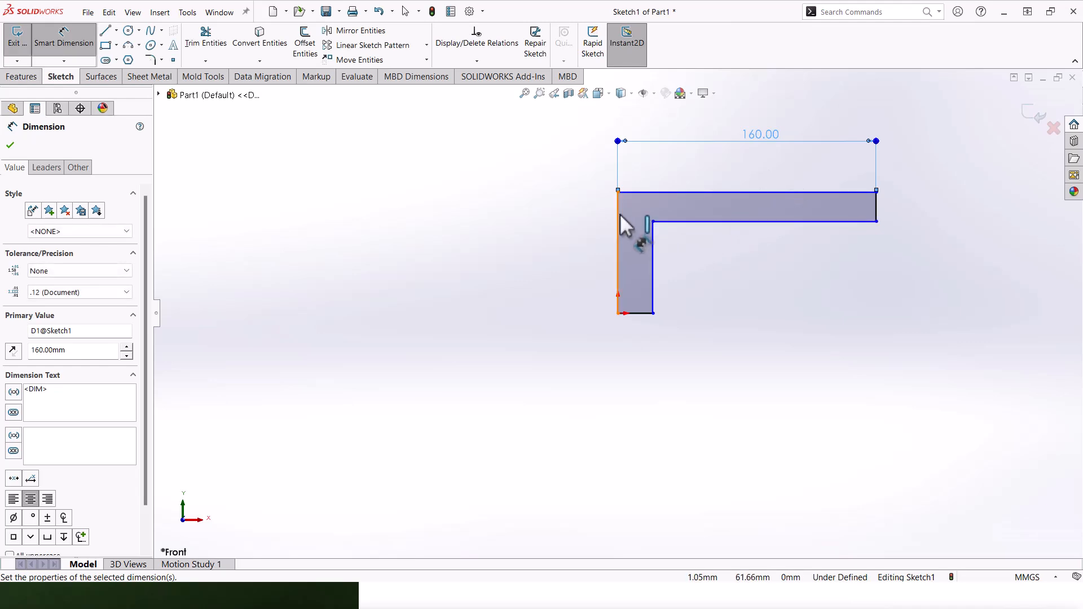
# Dimension the profile's outer vertical edge as 80 mm
pyautogui.click(619, 226)
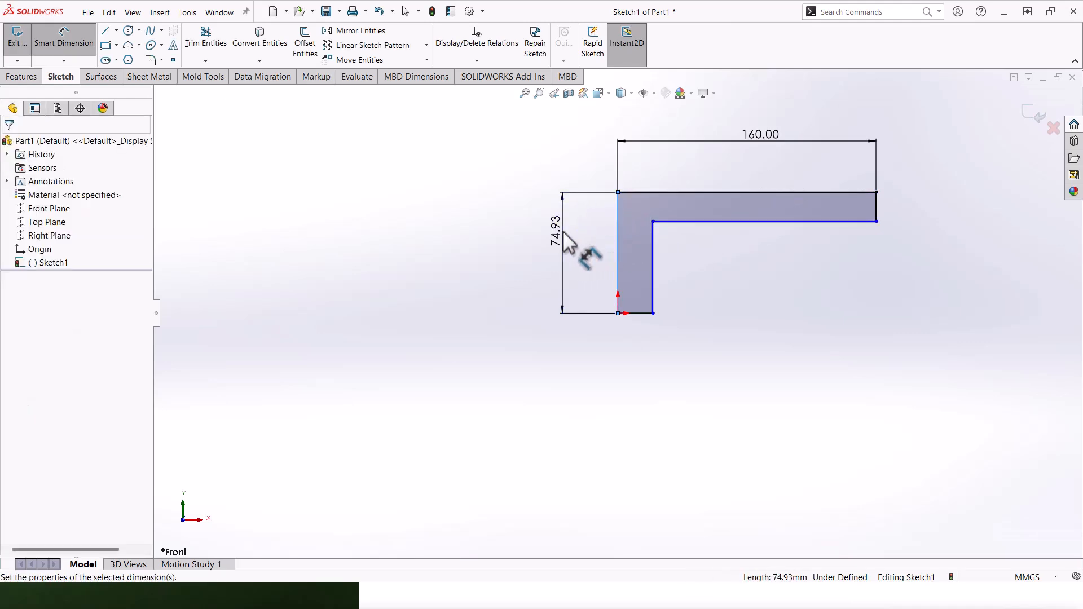
pyautogui.click(563, 231)
pyautogui.write('80')
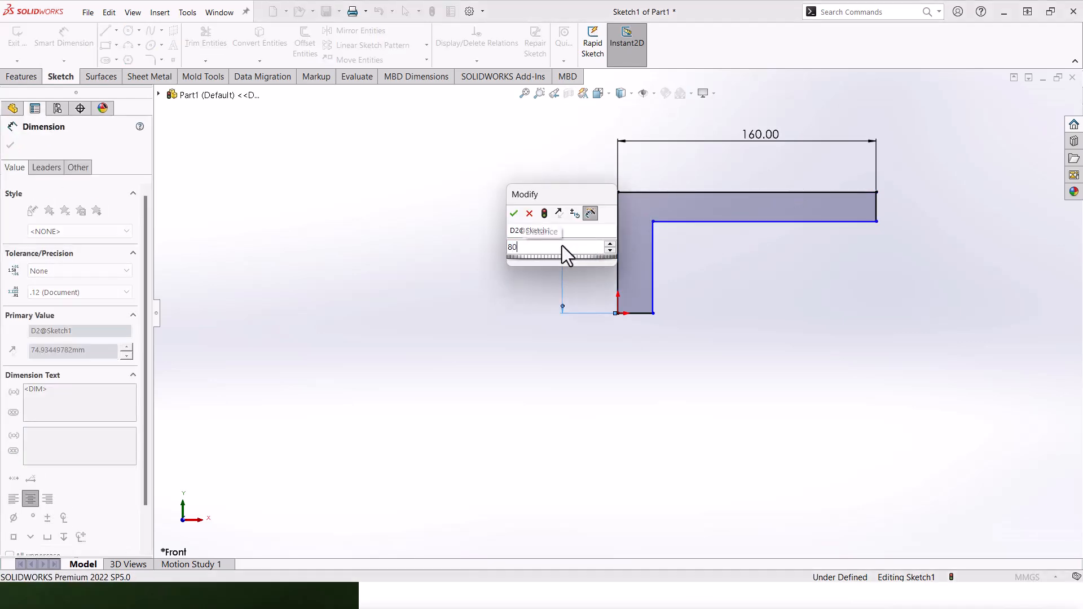
pyautogui.press('Return')
# Dimension the bottom edge of the vertical leg as 20 mm
pyautogui.click(639, 313)
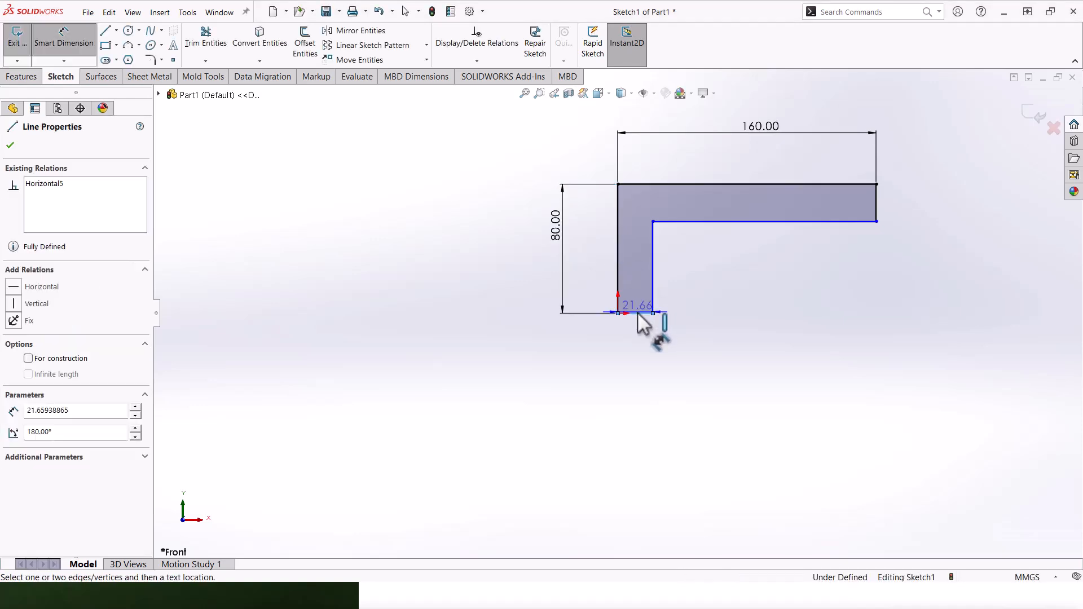
pyautogui.click(631, 370)
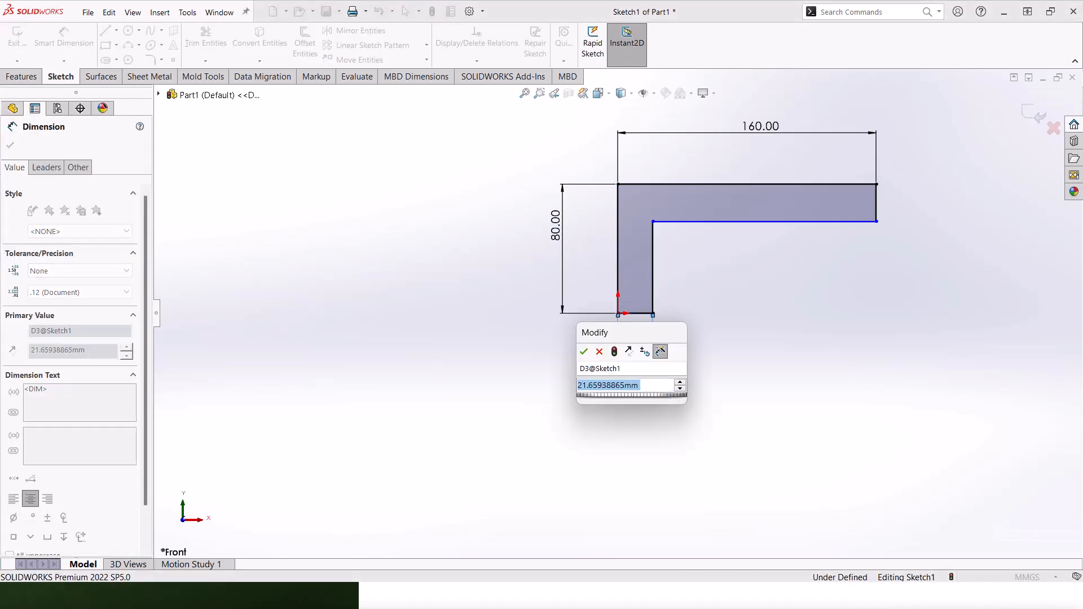
pyautogui.write('20')
pyautogui.press('Return')
pyautogui.press('Escape')
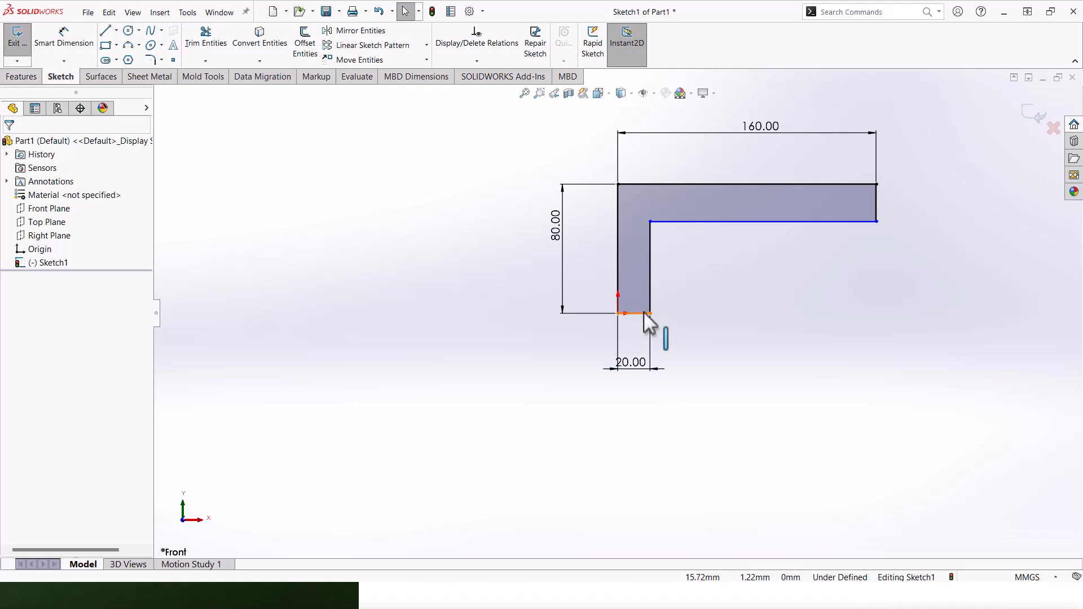
# Add an Equal relation between the leg's bottom edge and the horizontal arm's short end edge
pyautogui.click(643, 313)
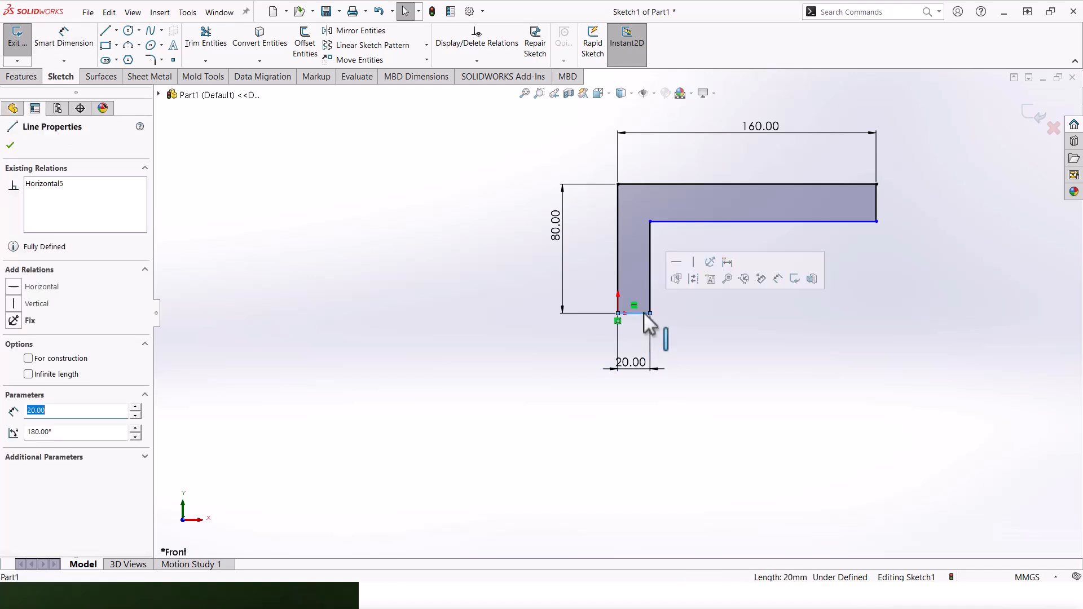
pyautogui.keyDown('ctrl'); pyautogui.click(875, 202); pyautogui.keyUp('ctrl')
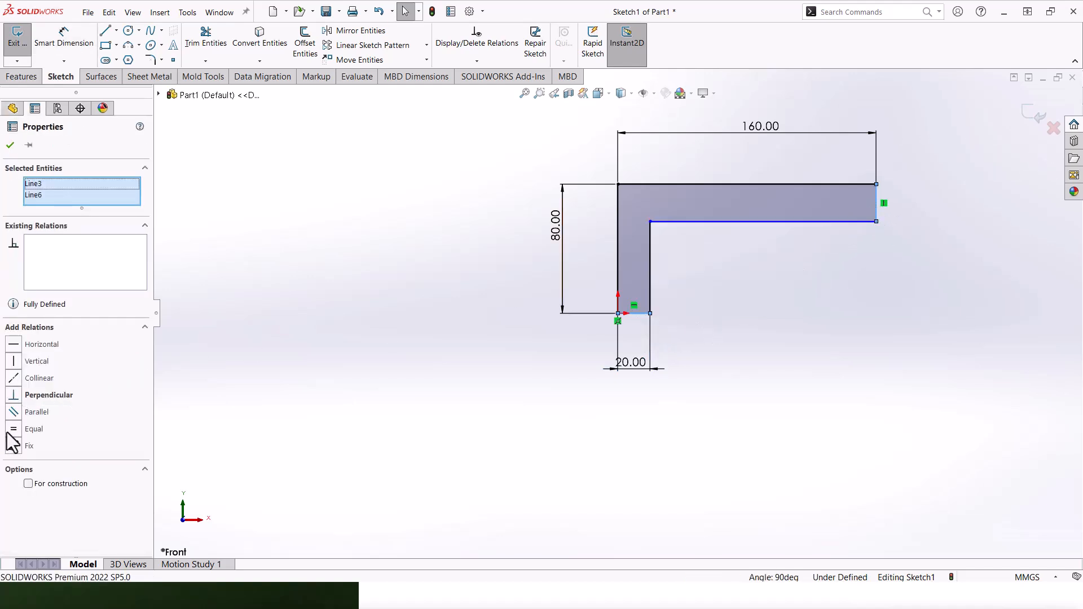
pyautogui.click(22, 430)
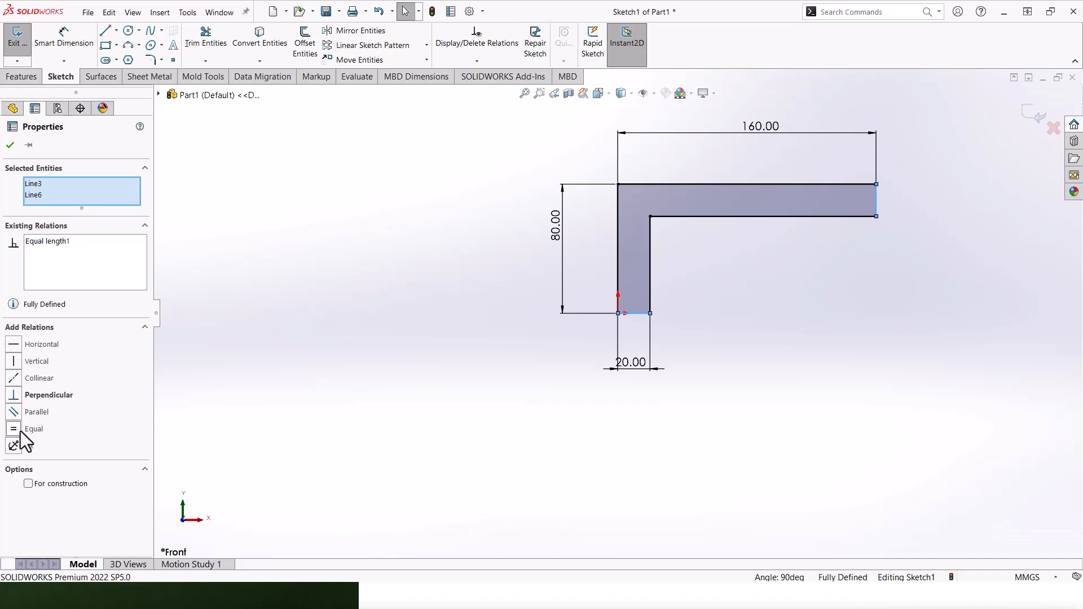
pyautogui.click(9, 145)
# Extrude the L-shaped profile as a boss with the Mid Plane end condition and a depth of 100 mm
pyautogui.click(18, 77)
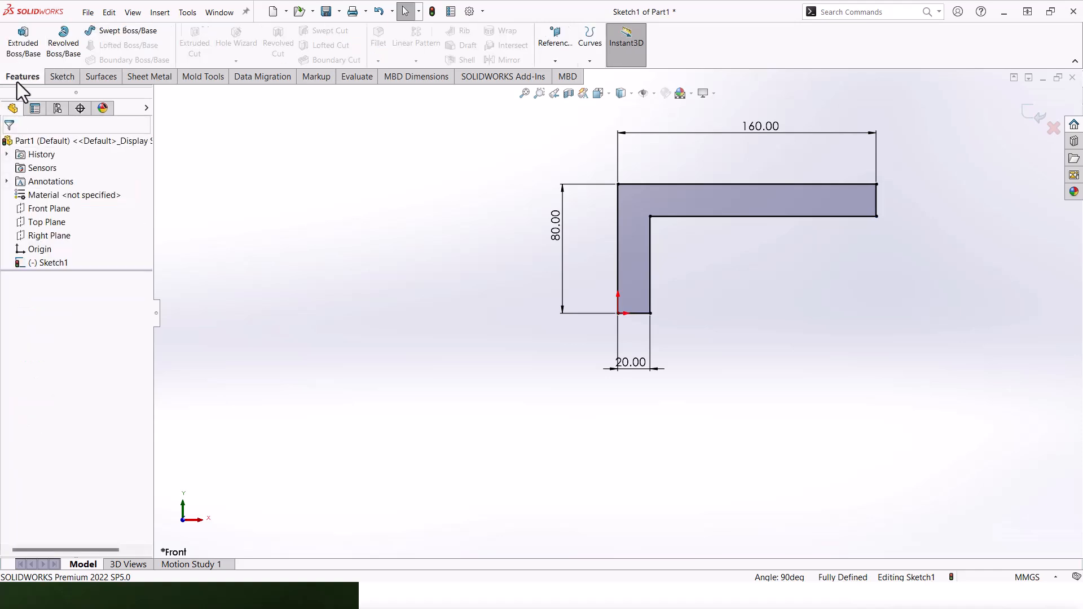
pyautogui.click(23, 45)
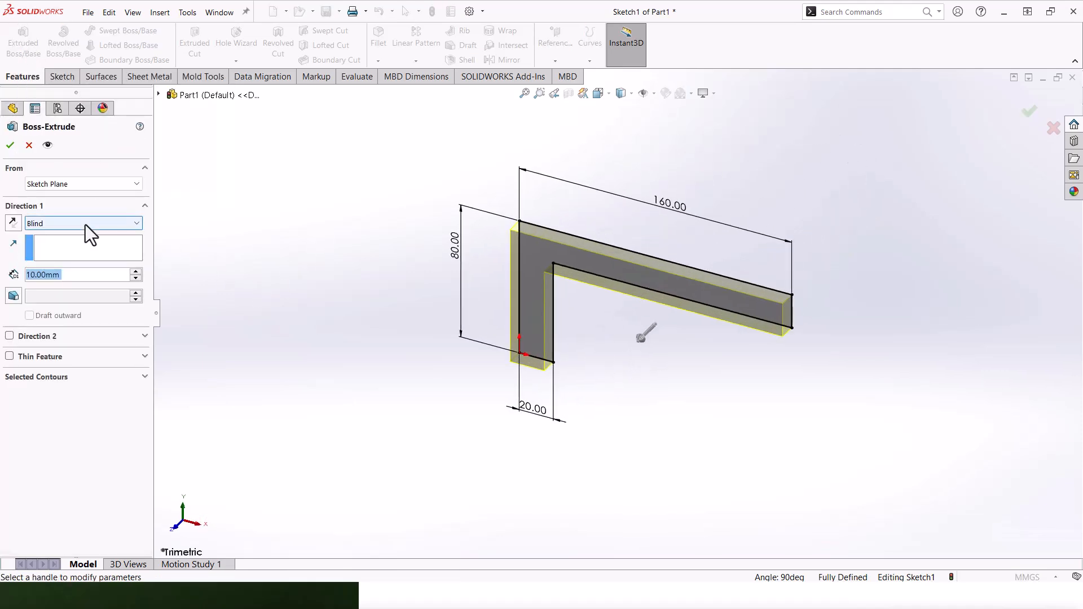
pyautogui.click(85, 225)
pyautogui.click(70, 284)
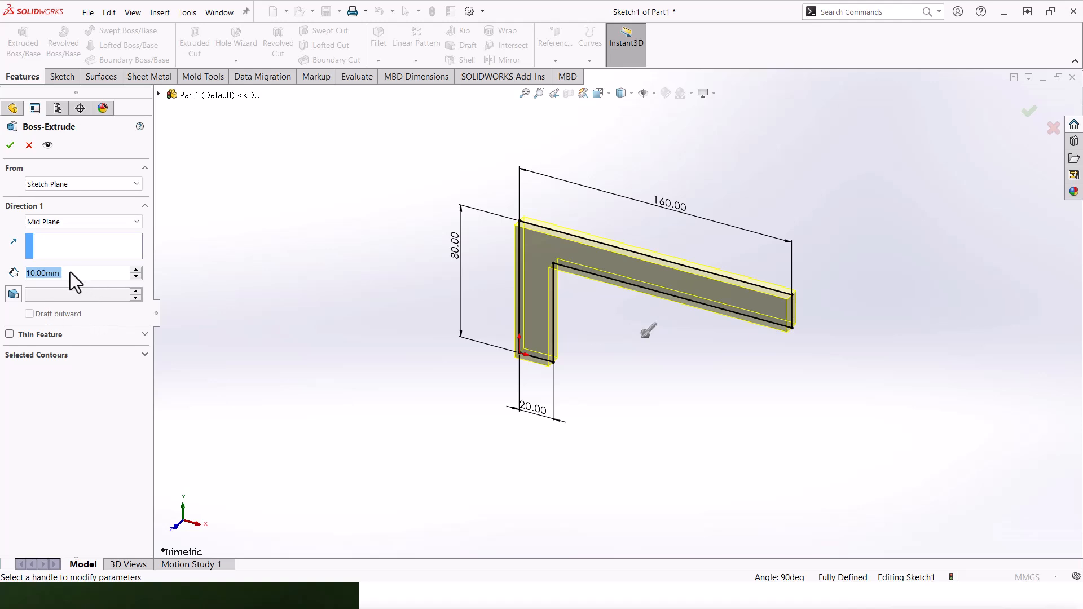
pyautogui.write('100')
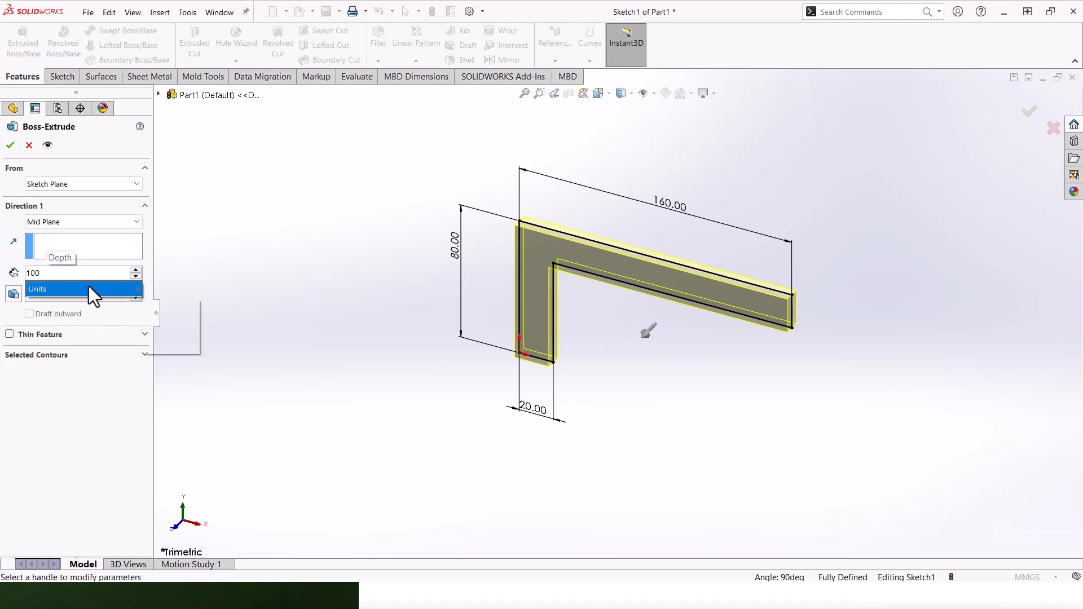
pyautogui.press('Return')
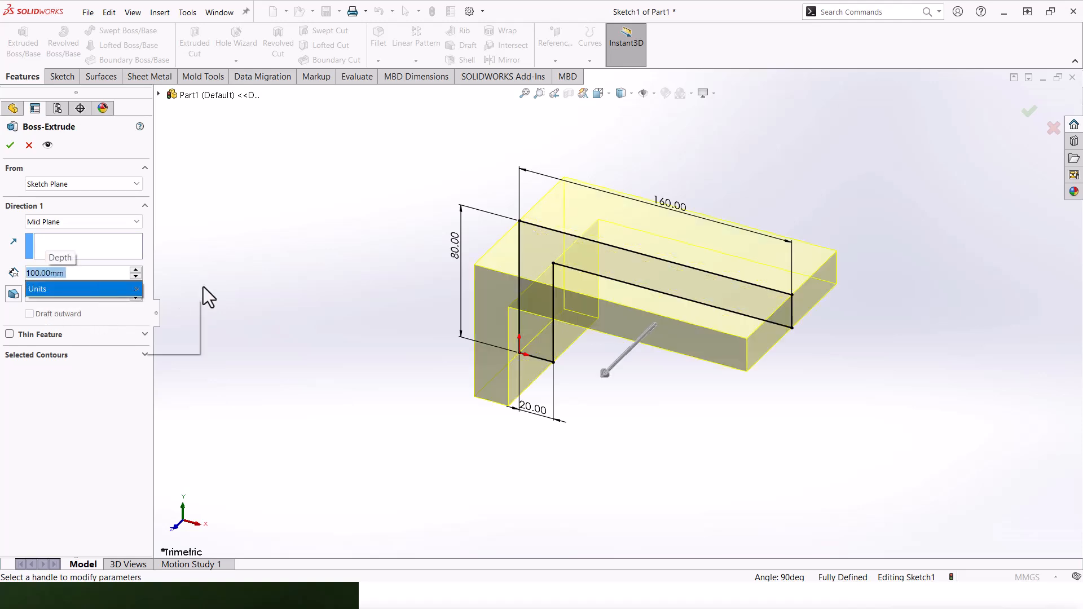
pyautogui.click(11, 145)
pyautogui.click(10, 148)
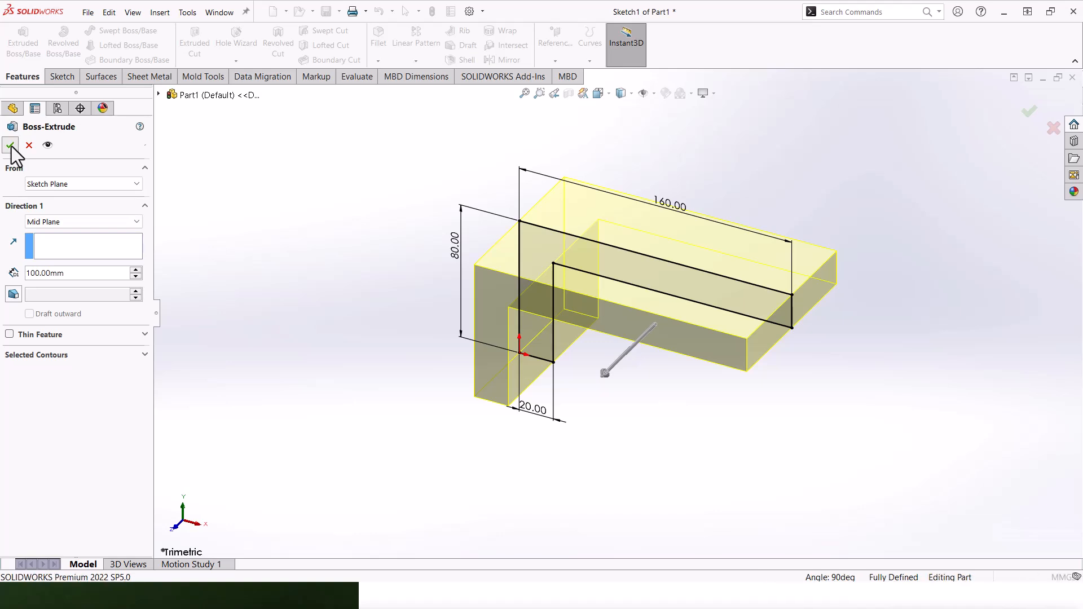
# Switch to the EXERCISE 2 part to examine the finished bracket's shape from an angle, and return to Part1
pyautogui.moveTo(598, 254); pyautogui.dragTo(594, 276, button='middle')
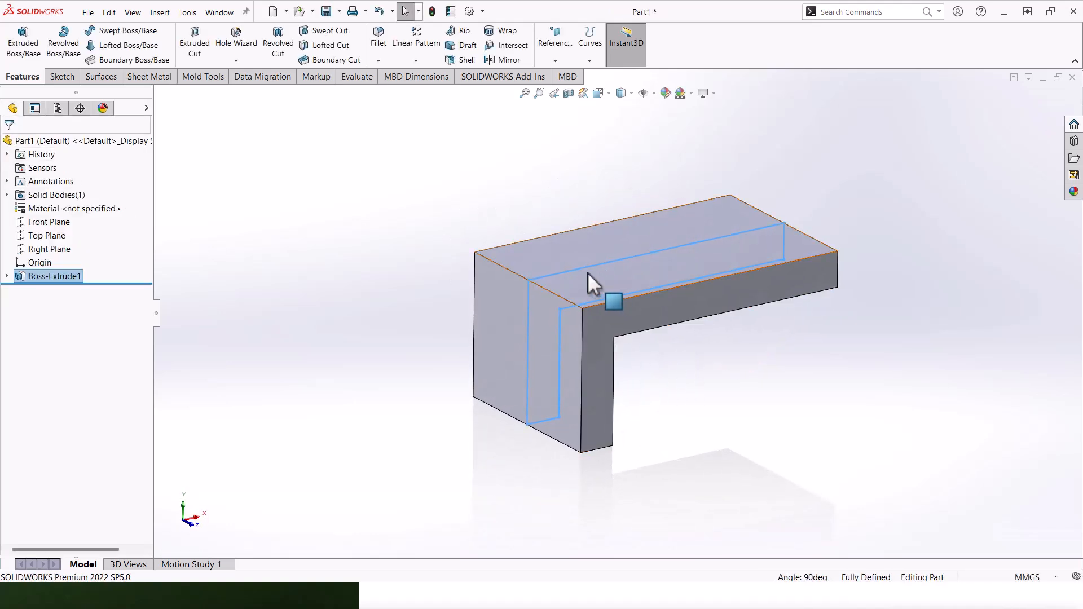
pyautogui.click(217, 14)
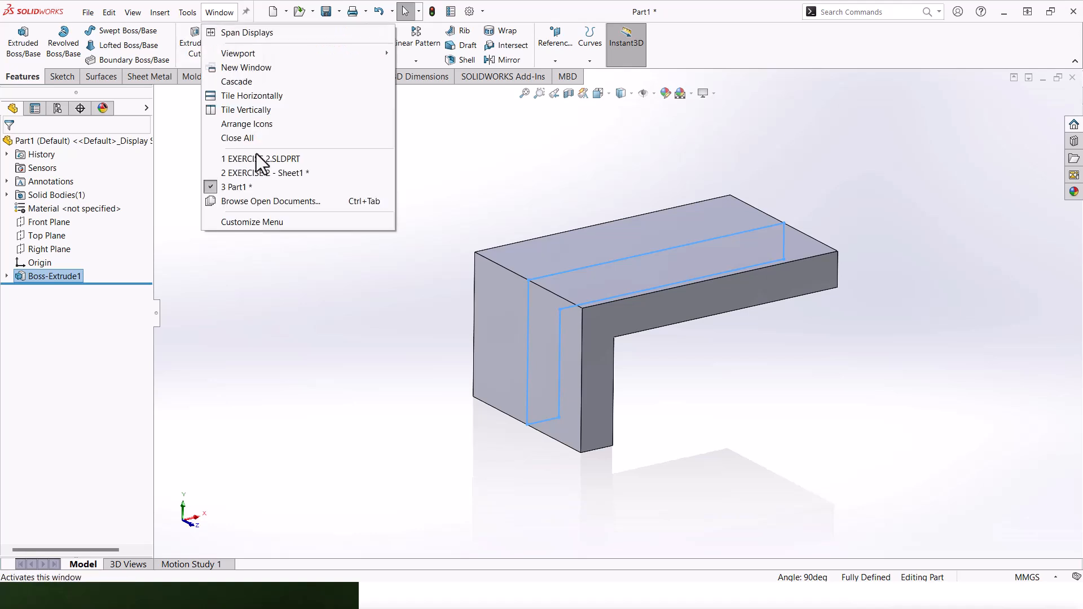
pyautogui.click(252, 159)
pyautogui.moveTo(527, 286); pyautogui.dragTo(509, 257, button='middle')
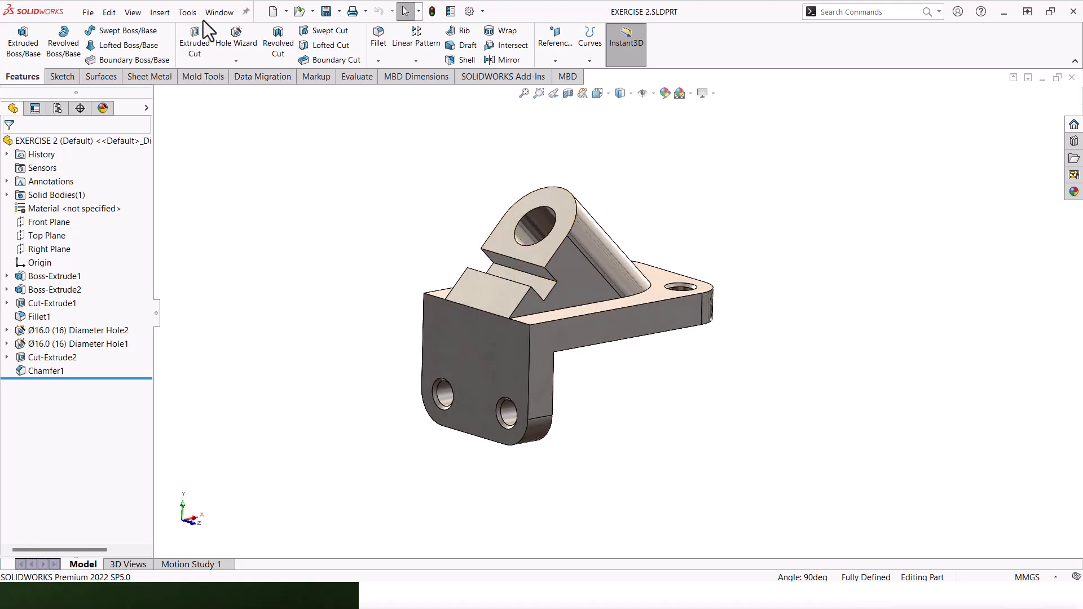
pyautogui.click(220, 12)
pyautogui.click(237, 187)
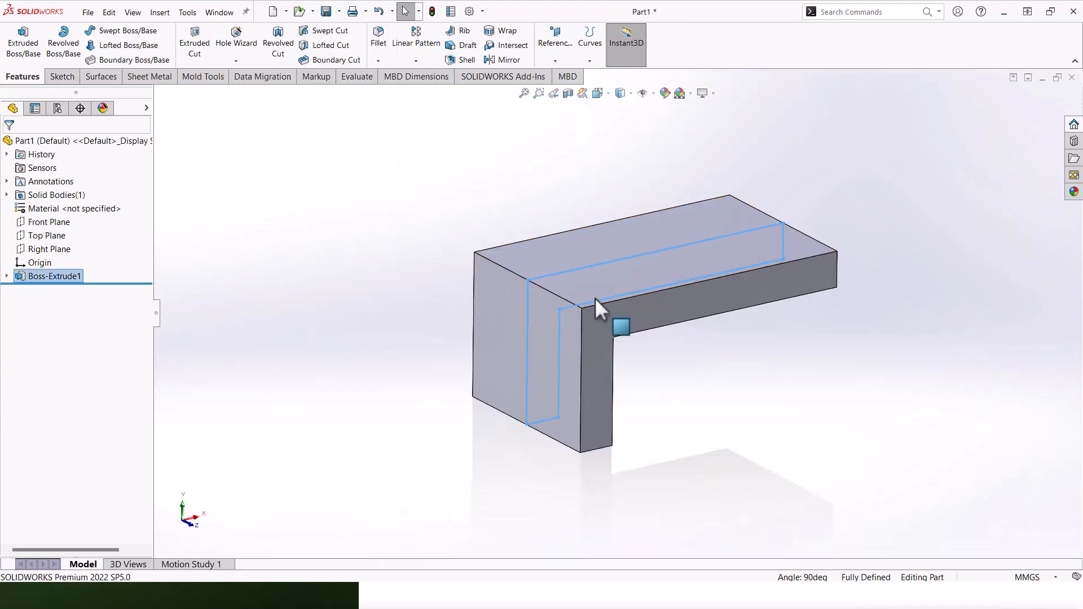
# On the Front Plane, sketch a 45° line about 32 mm long from the base's upper outer corner, continued by a perpendicular rectangular notch
pyautogui.click(44, 223)
pyautogui.click(107, 214)
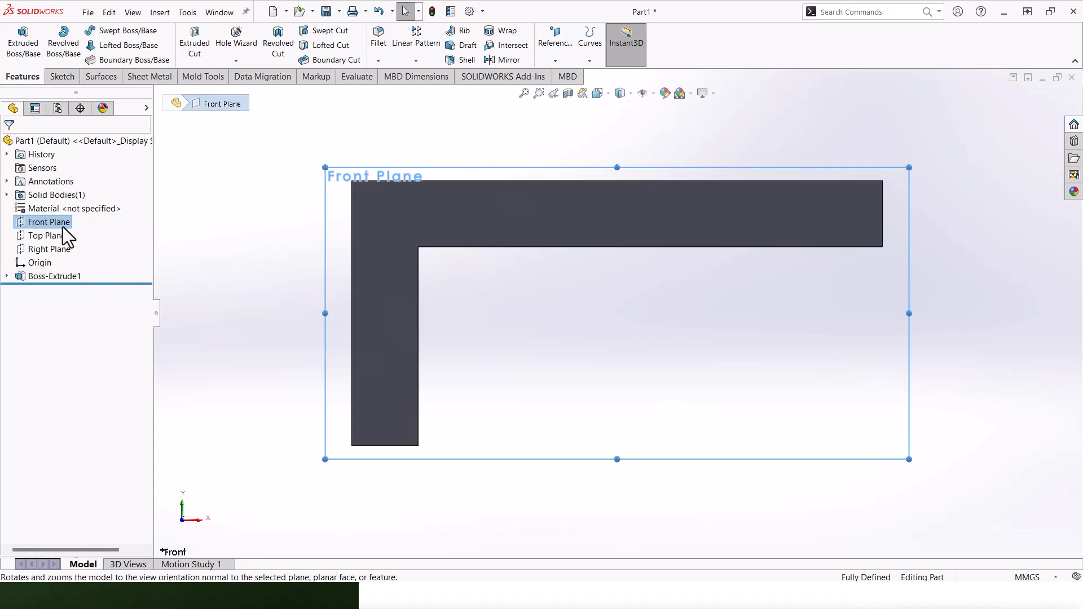
pyautogui.click(62, 77)
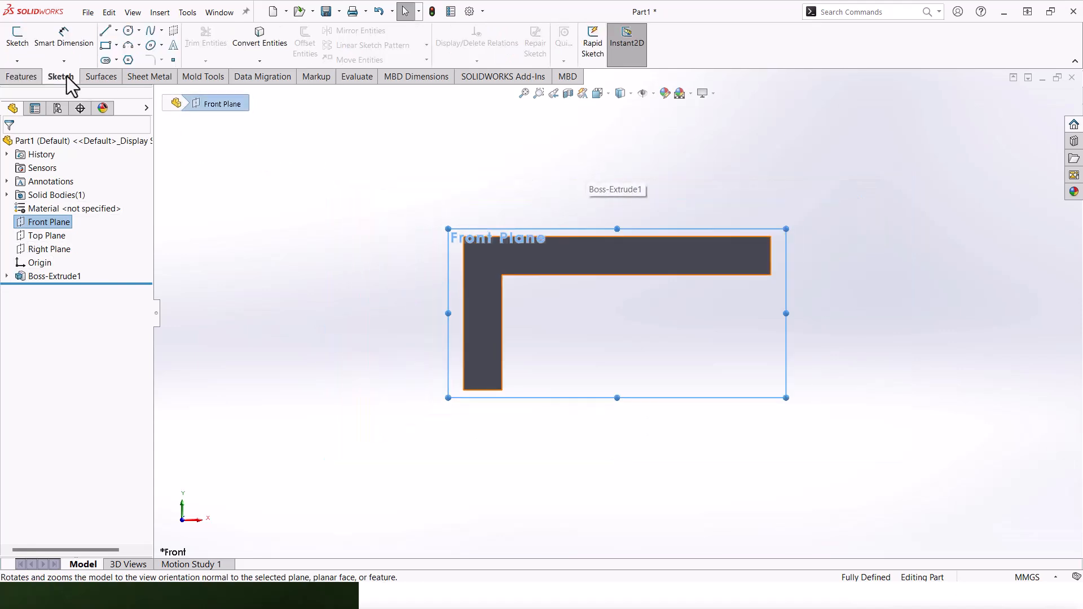
pyautogui.click(104, 32)
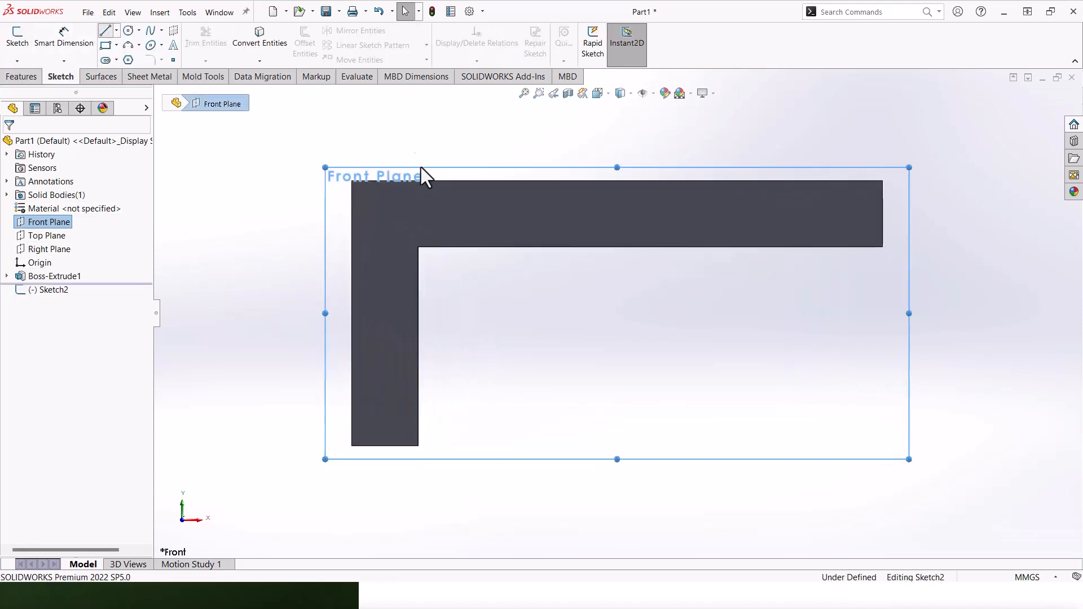
pyautogui.click(352, 181)
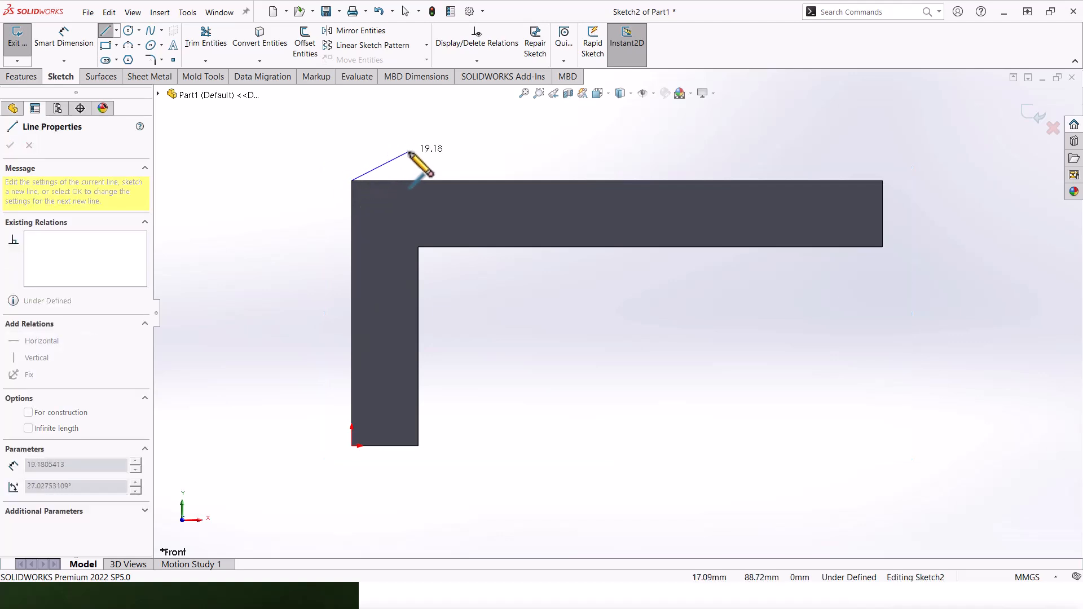
pyautogui.scroll(5, 404, 136)
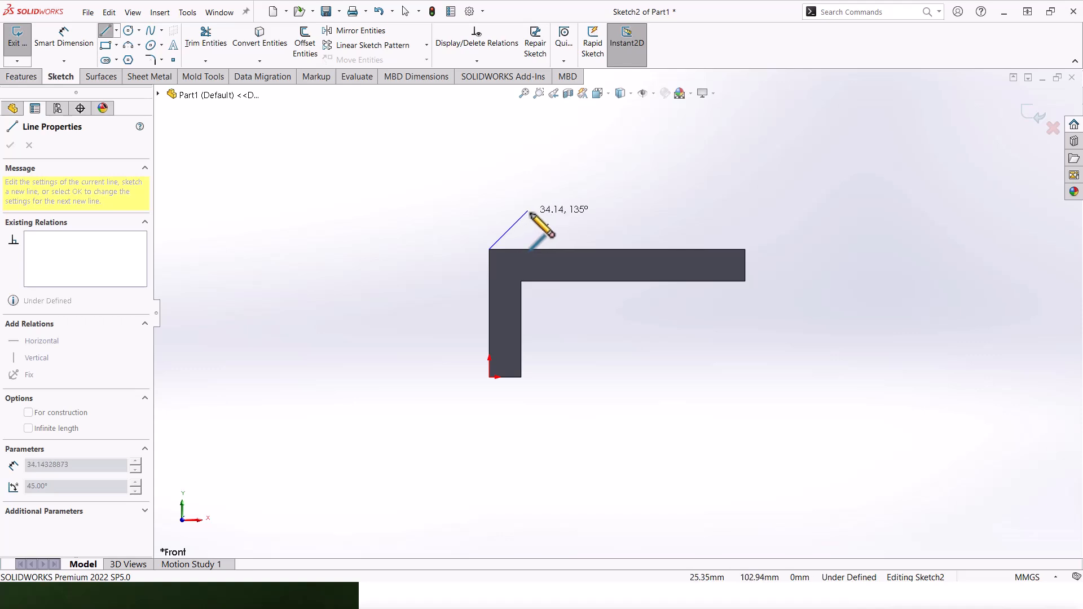
pyautogui.click(527, 214)
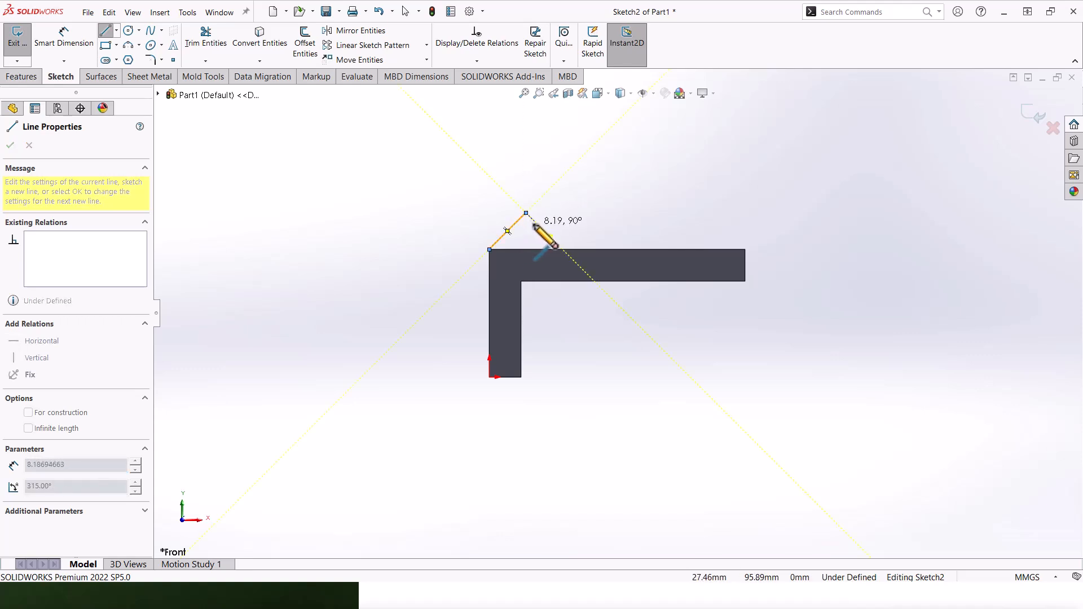
pyautogui.click(534, 221)
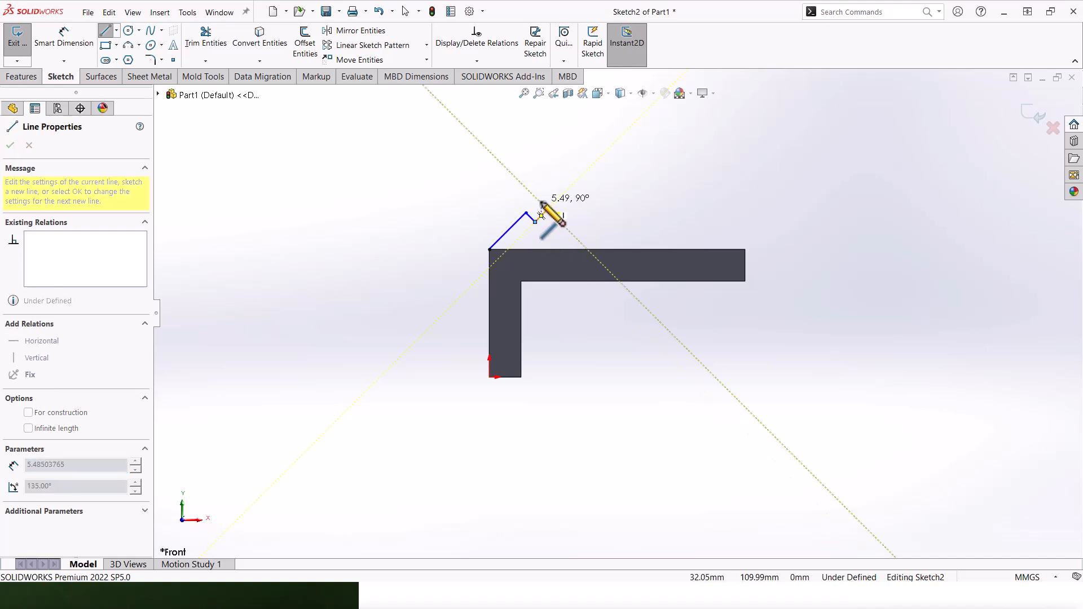
pyautogui.click(539, 200)
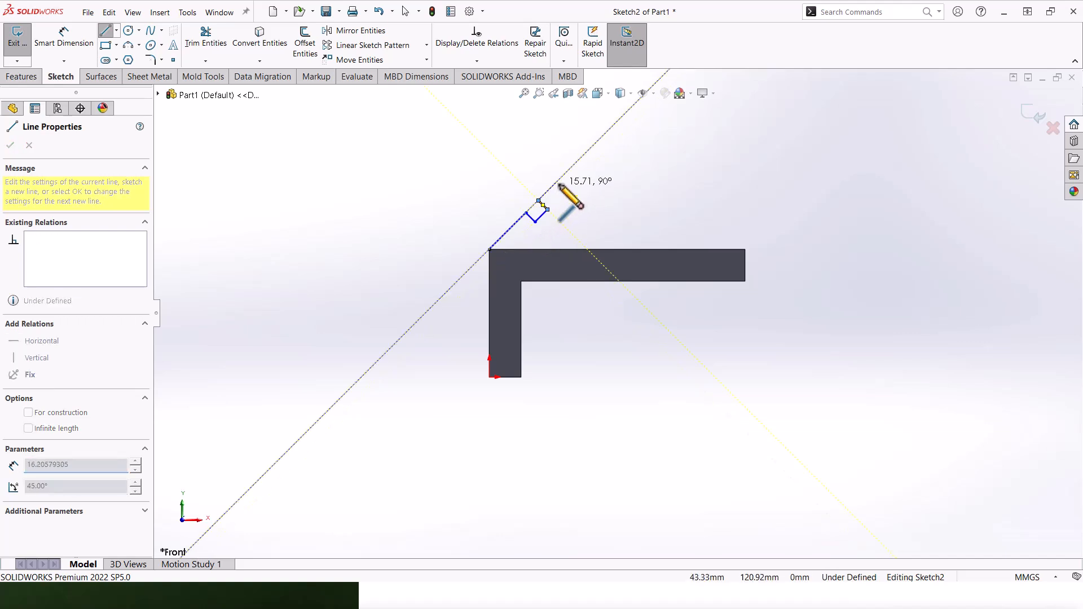
# Continue the slanted side up to an apex, add a perpendicular side down to the arm's upper edge, and close the profile along that edge
pyautogui.click(581, 159)
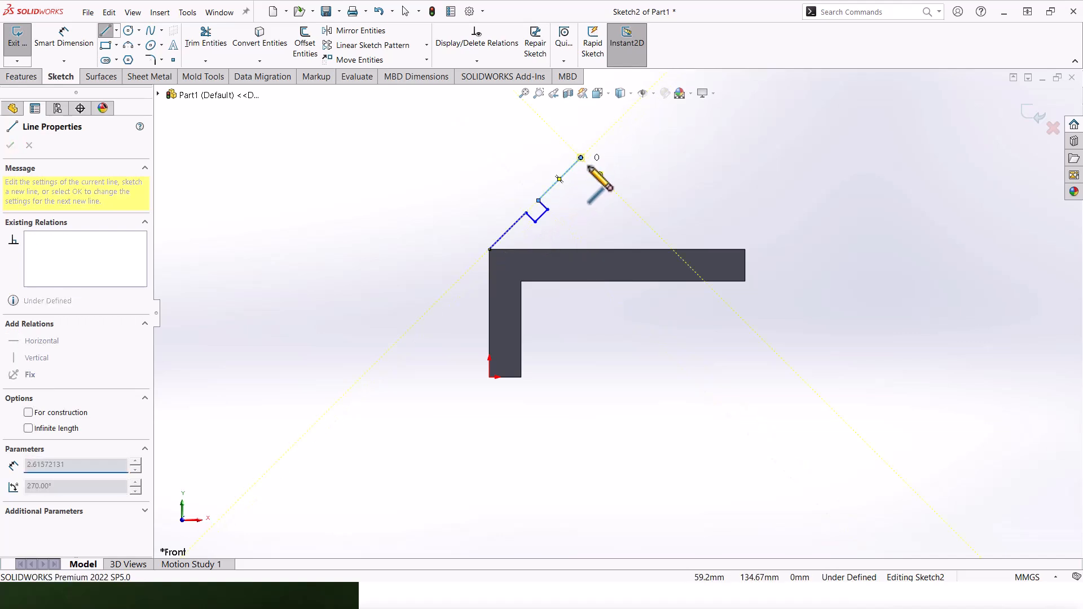
pyautogui.click(674, 250)
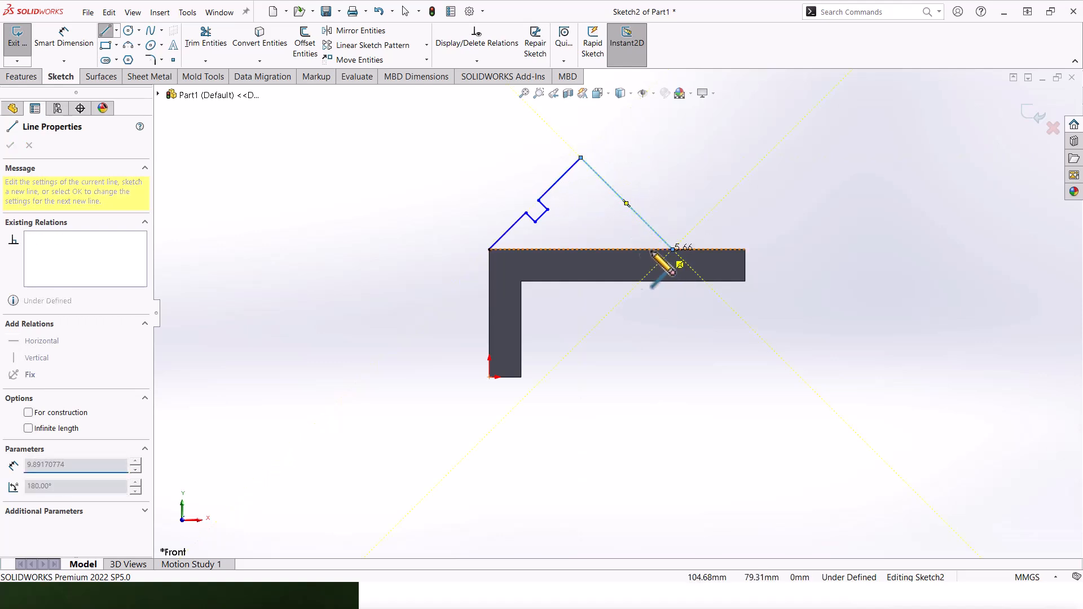
pyautogui.click(502, 250)
pyautogui.press('Escape')
pyautogui.scroll(-5, 619, 250)
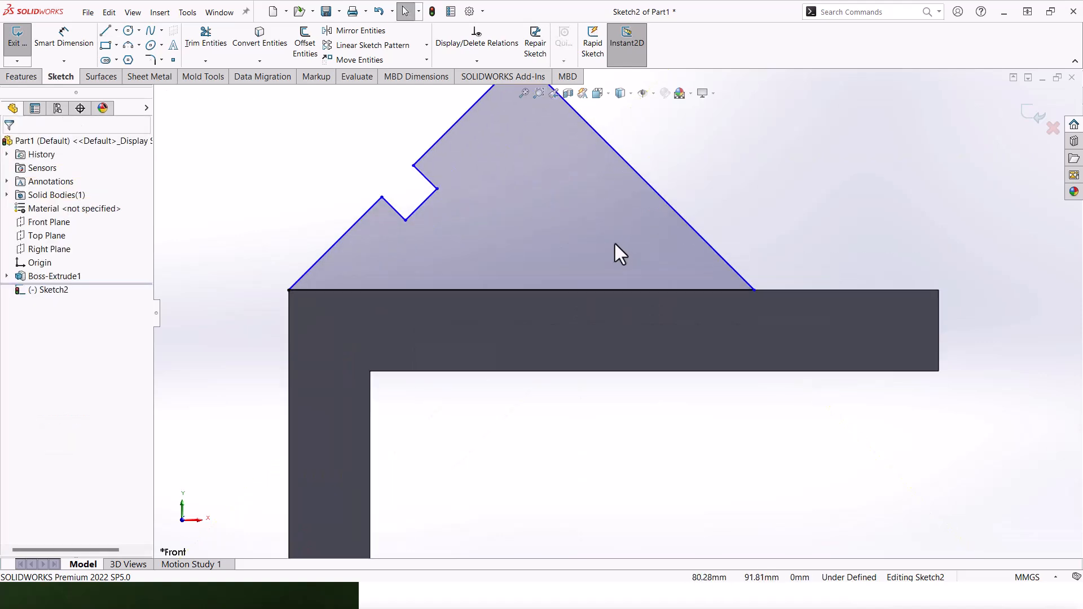
pyautogui.scroll(2, 614, 253)
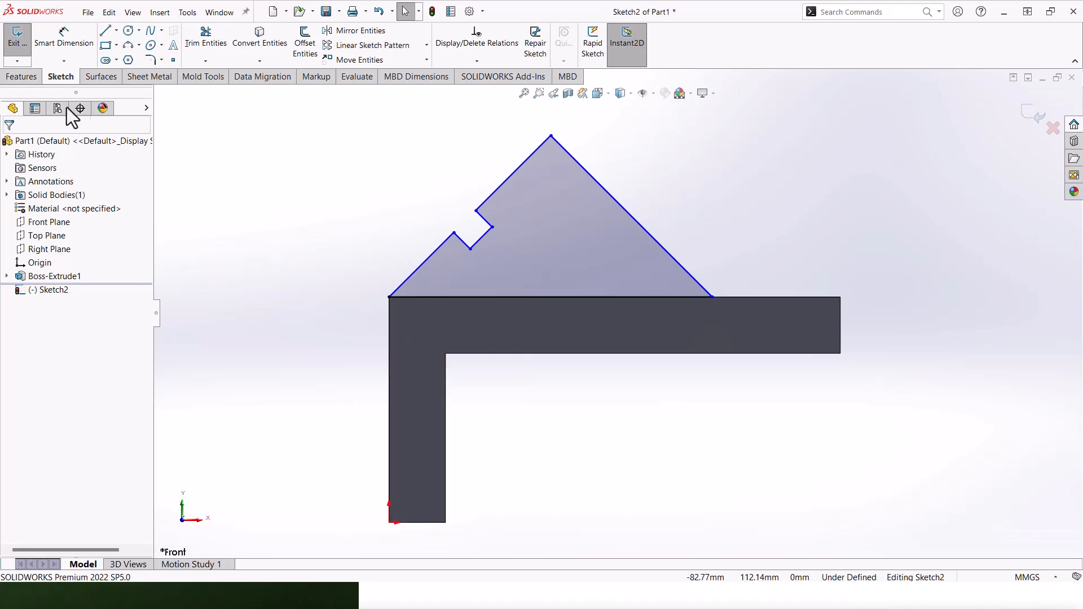
# Dimension the lower slanted segment below the notch as 25 mm along its length
pyautogui.click(63, 54)
pyautogui.click(424, 262)
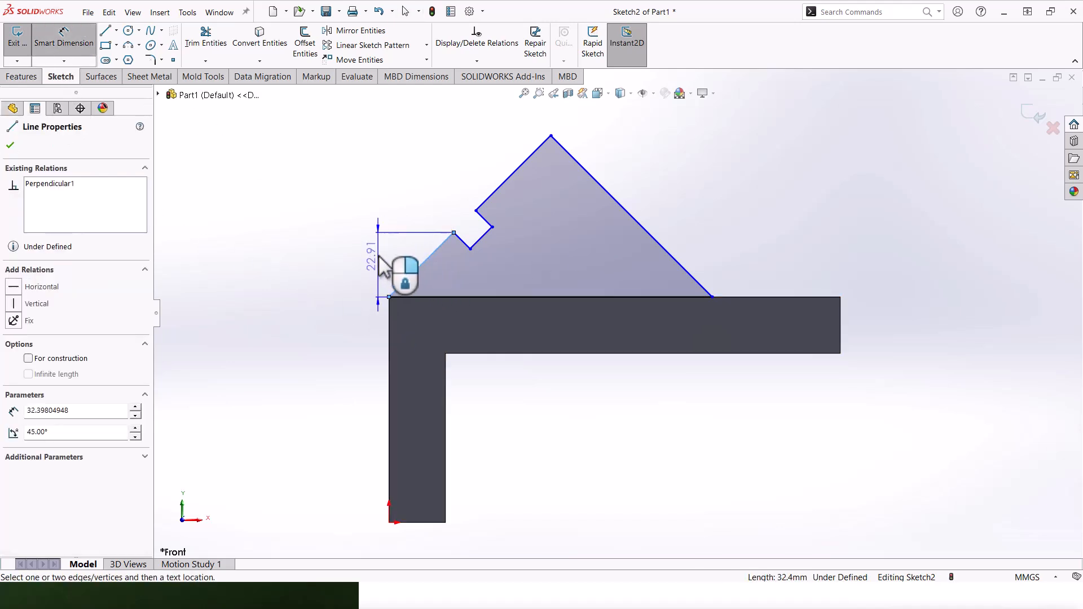
pyautogui.click(400, 260)
pyautogui.write('25')
pyautogui.press('Return')
# Dimension the notch's inner edge parallel to the slanted side as 15 mm
pyautogui.click(468, 254)
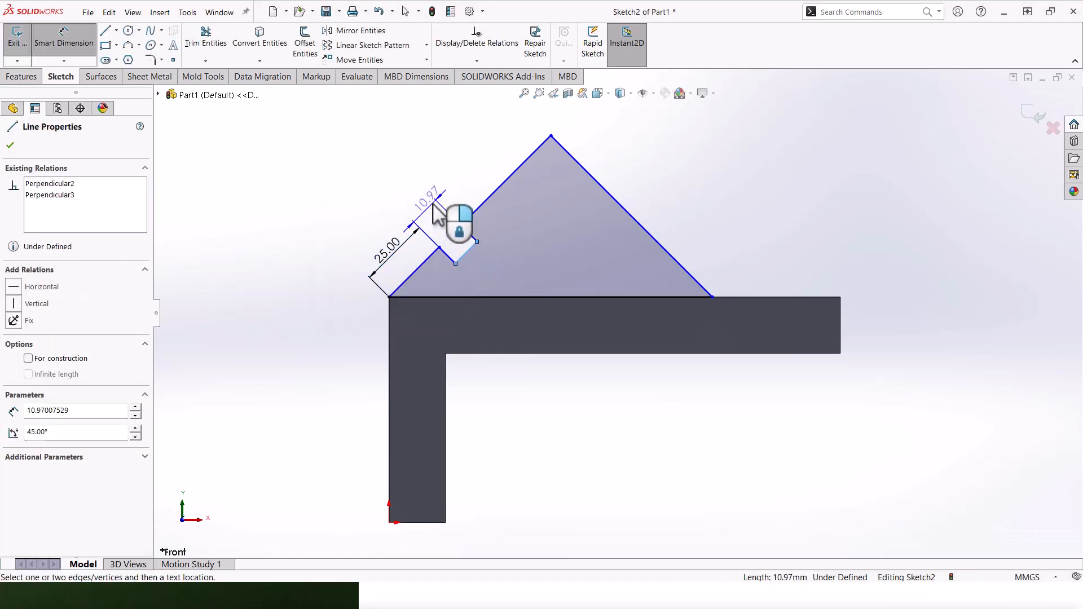
pyautogui.click(435, 213)
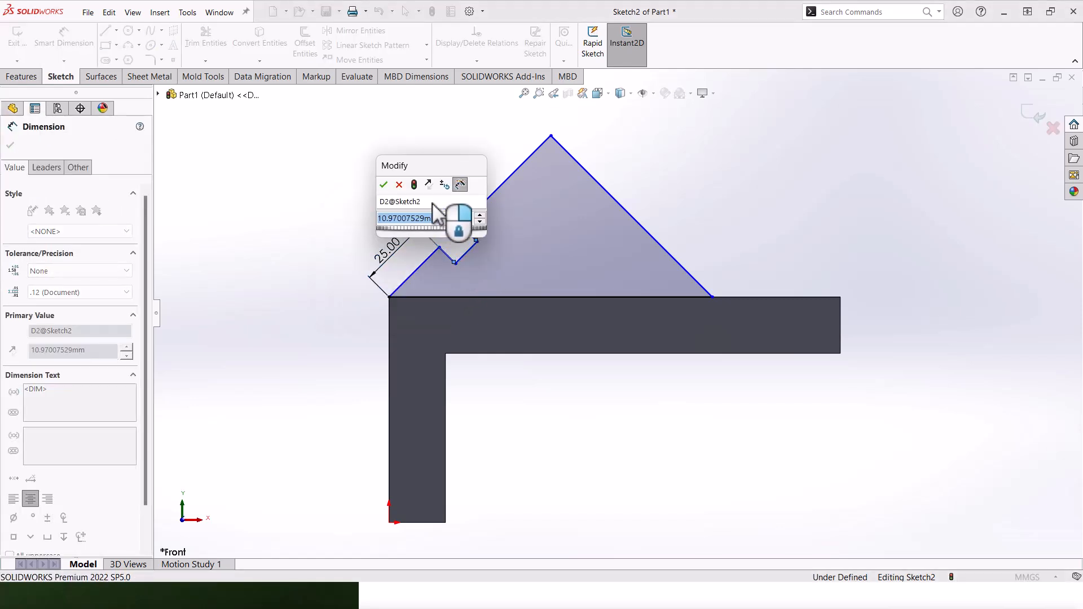
pyautogui.write('15')
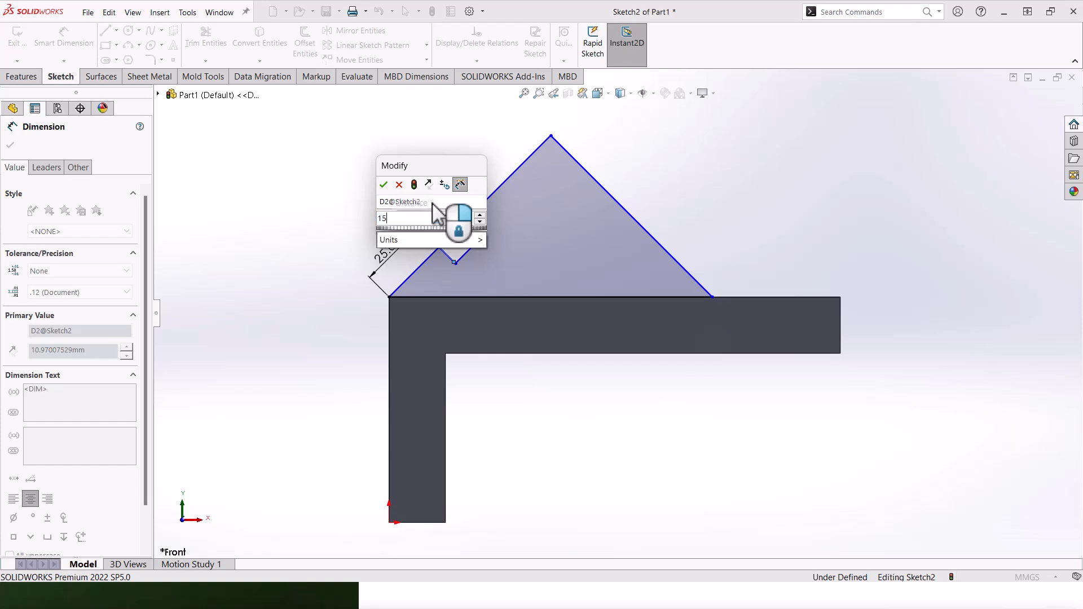
pyautogui.press('Return')
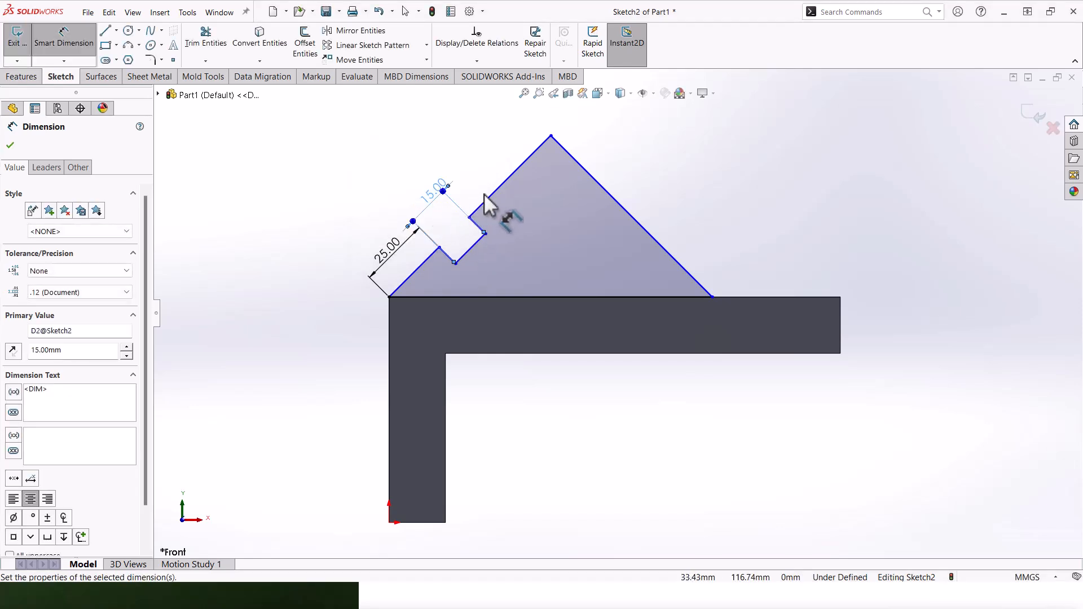
pyautogui.click(499, 186)
pyautogui.click(465, 152)
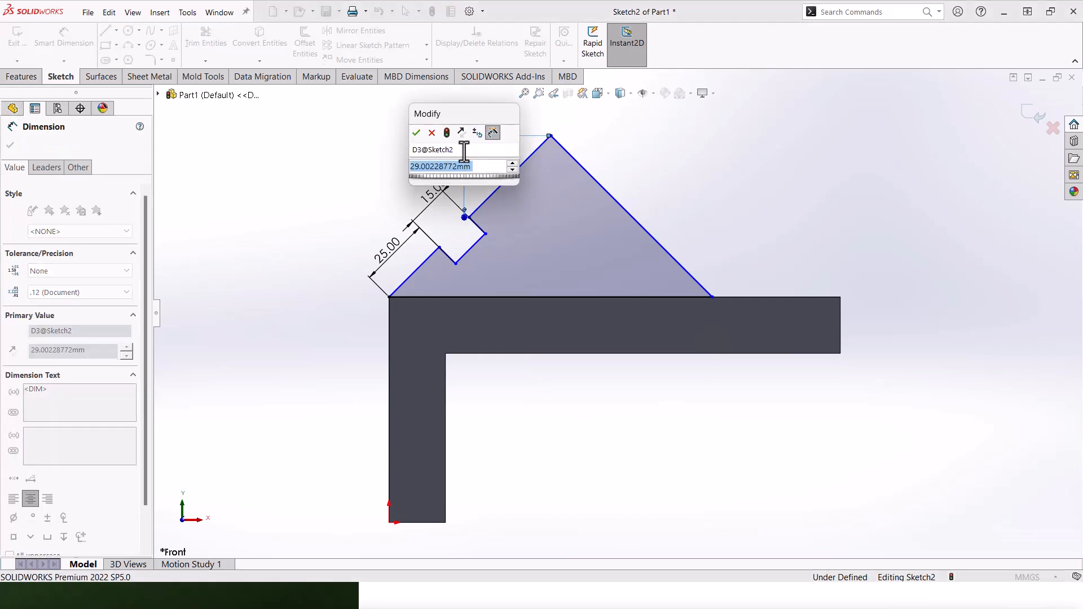
pyautogui.click(466, 161)
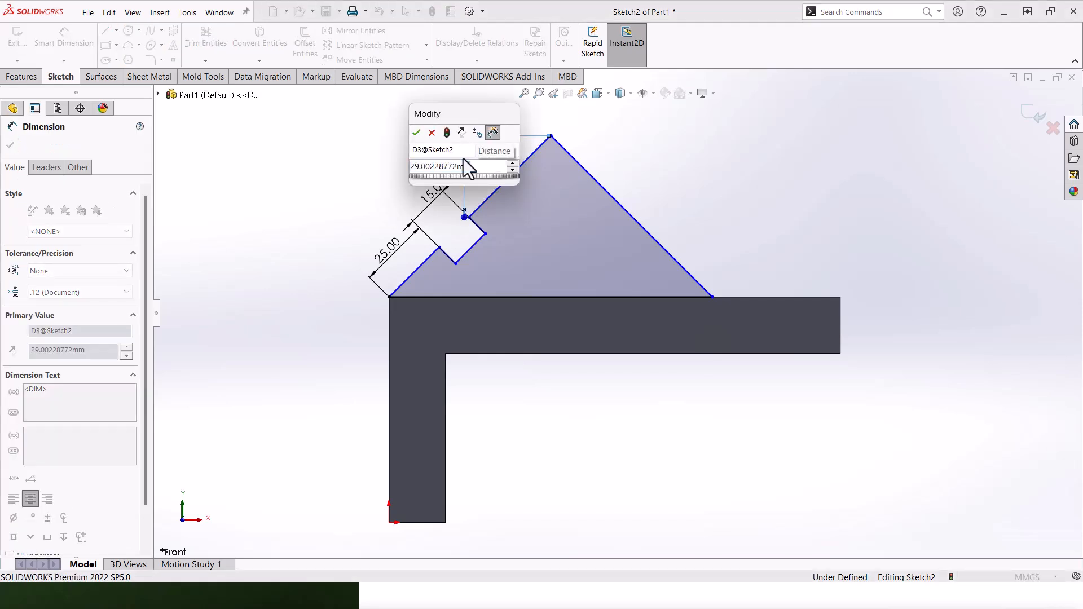
pyautogui.click(433, 138)
pyautogui.press('Escape')
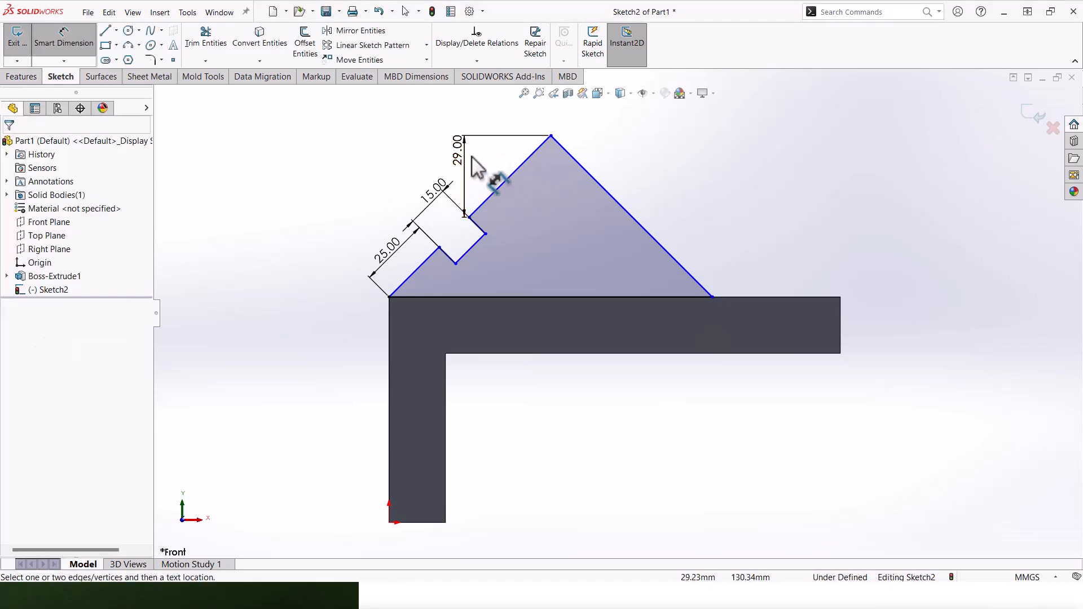
pyautogui.press('Escape')
pyautogui.click(465, 158)
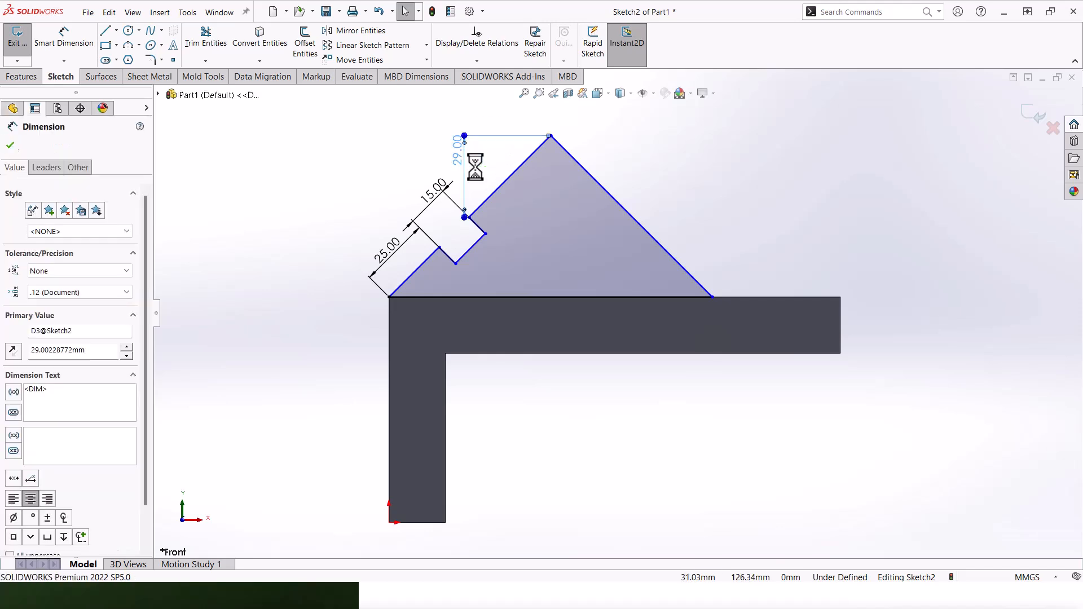
pyautogui.press('Delete')
# Dimension the upper slanted segment above the notch as 55 mm along its length
pyautogui.click(84, 56)
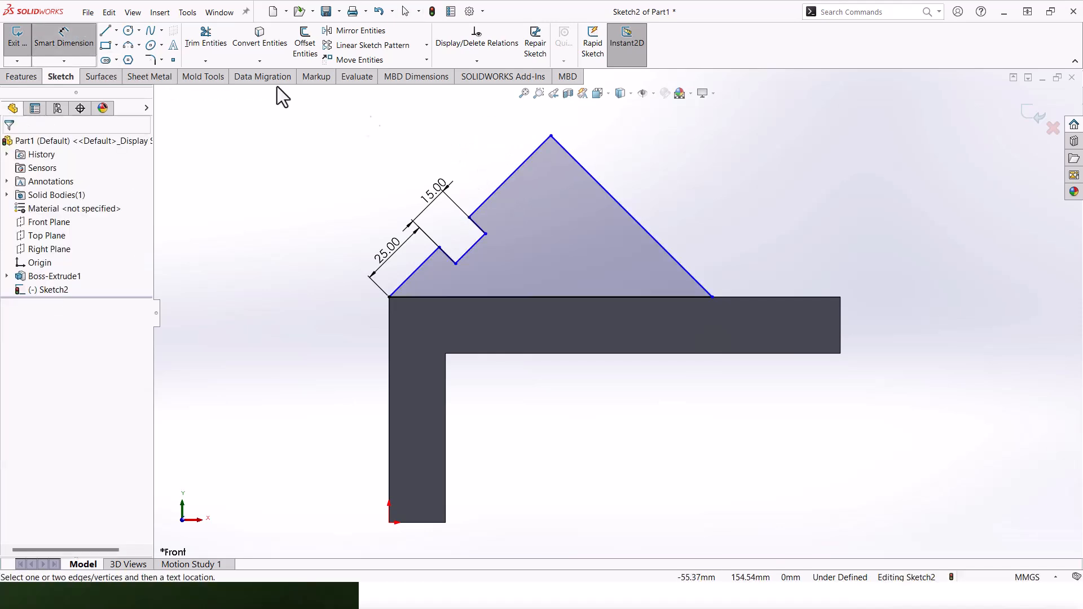
pyautogui.click(496, 188)
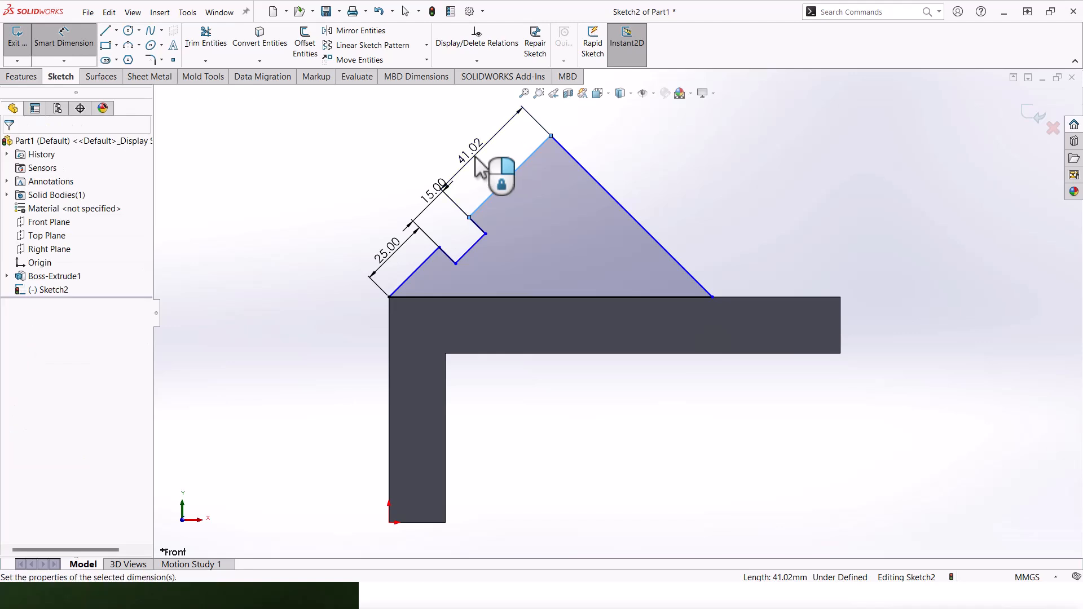
pyautogui.click(502, 172)
pyautogui.write('55')
pyautogui.press('Return')
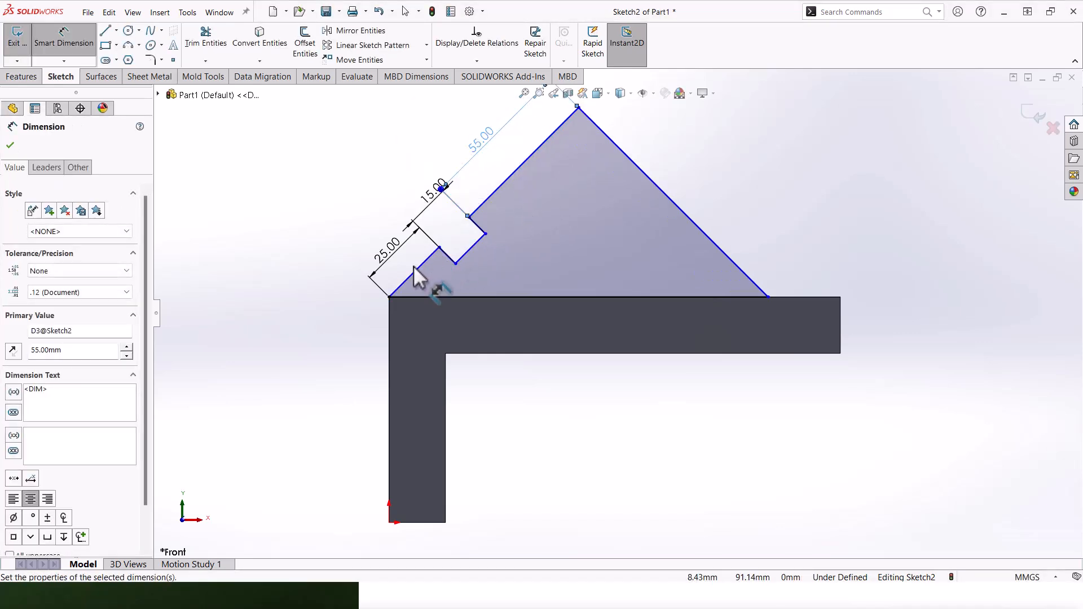
# Dimension the notch's lower side edge as 15 mm to set its depth
pyautogui.click(452, 260)
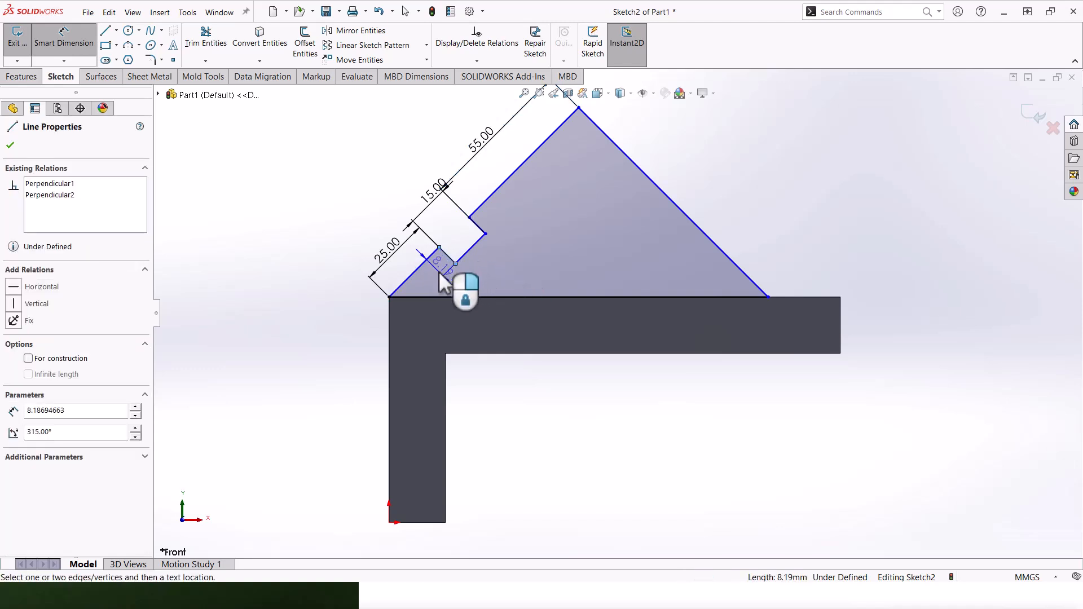
pyautogui.click(439, 272)
pyautogui.write('15')
pyautogui.press('Return')
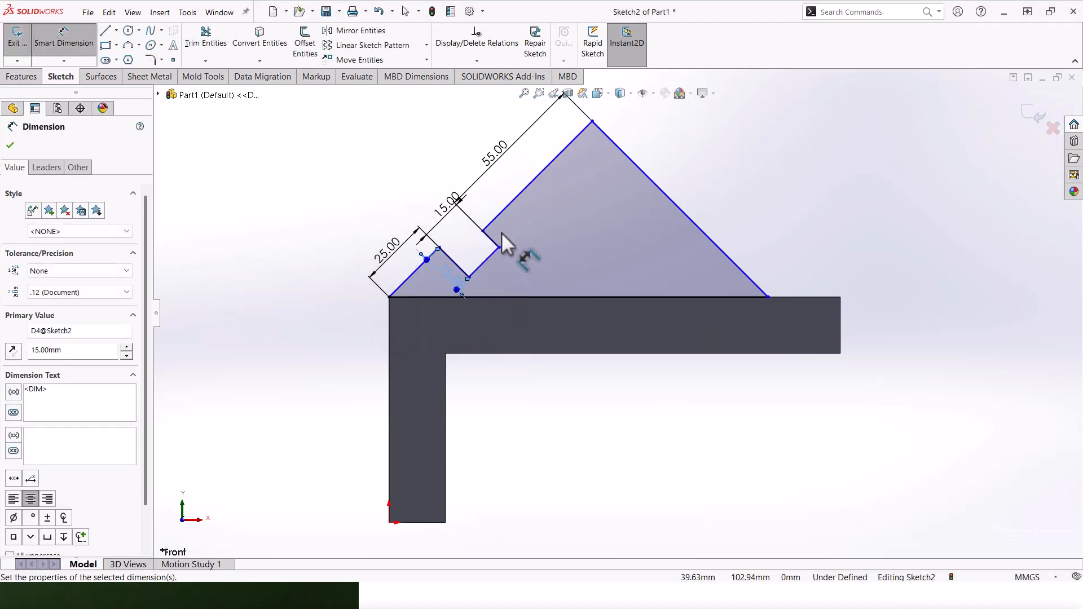
pyautogui.press('Escape')
# Add a Collinear relation between the upper and lower slanted segments on either side of the notch
pyautogui.click(505, 208)
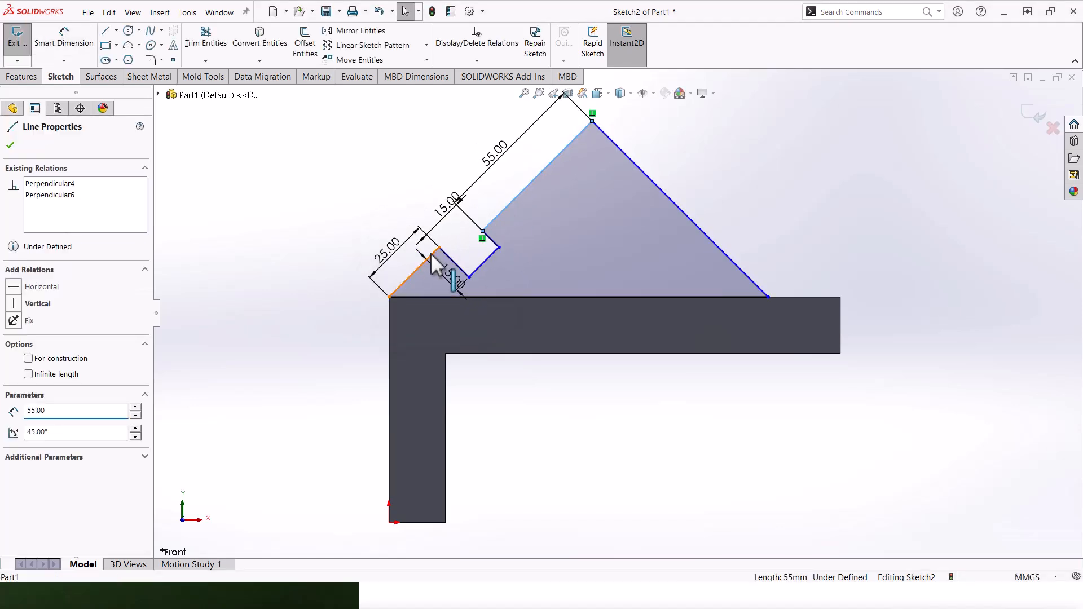
pyautogui.keyDown('ctrl'); pyautogui.click(431, 255); pyautogui.keyUp('ctrl')
pyautogui.click(27, 378)
pyautogui.press('Escape')
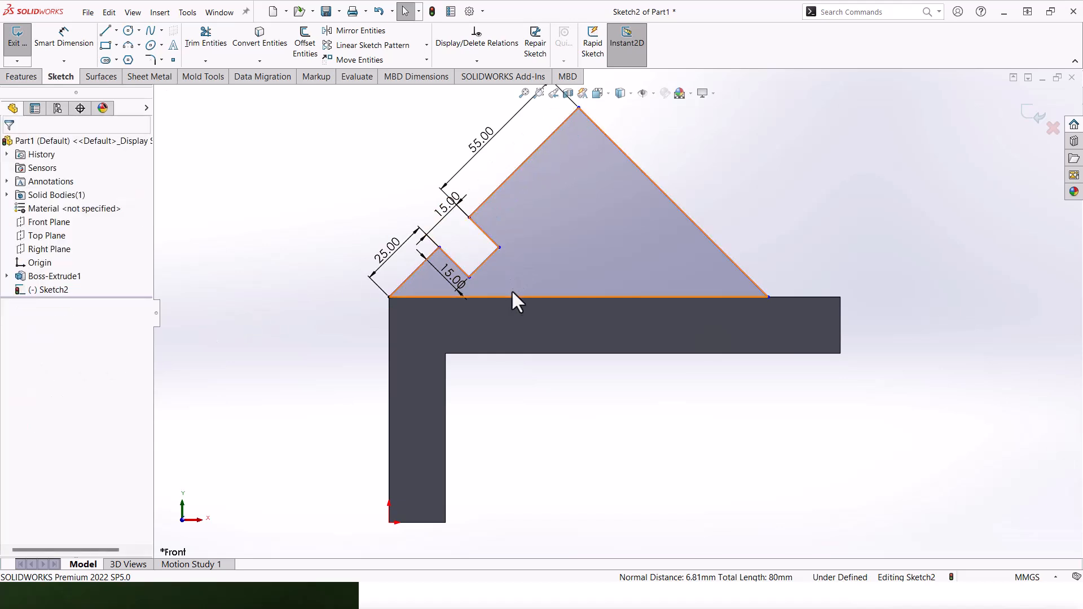
# Add a 45° angle dimension between the lower slanted segment and the profile's horizontal base line
pyautogui.scroll(1, 516, 292)
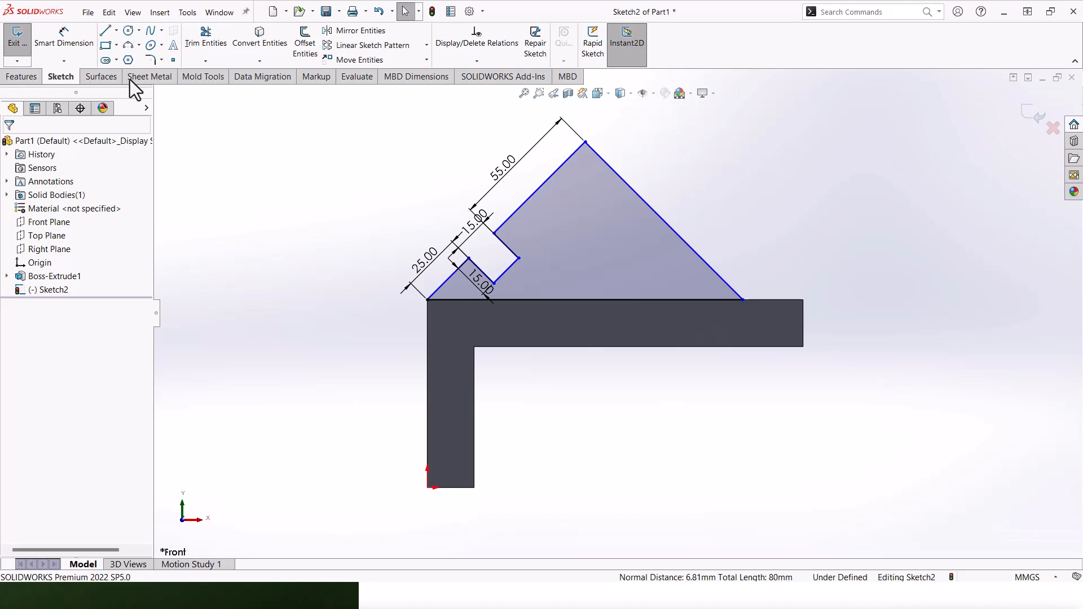
pyautogui.click(53, 39)
pyautogui.click(448, 277)
pyautogui.click(550, 296)
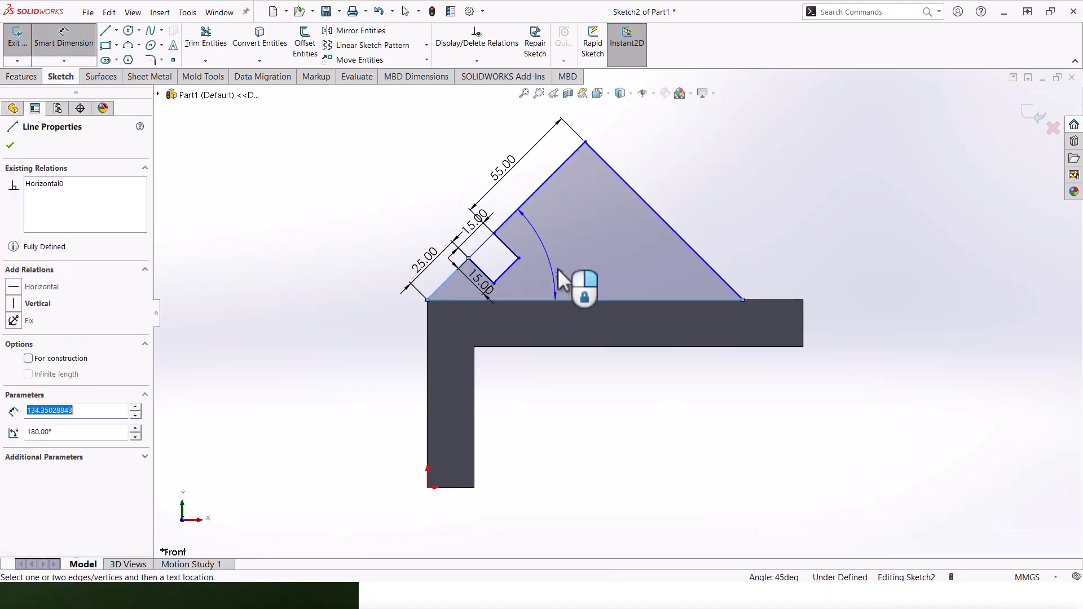
pyautogui.click(580, 271)
pyautogui.click(517, 247)
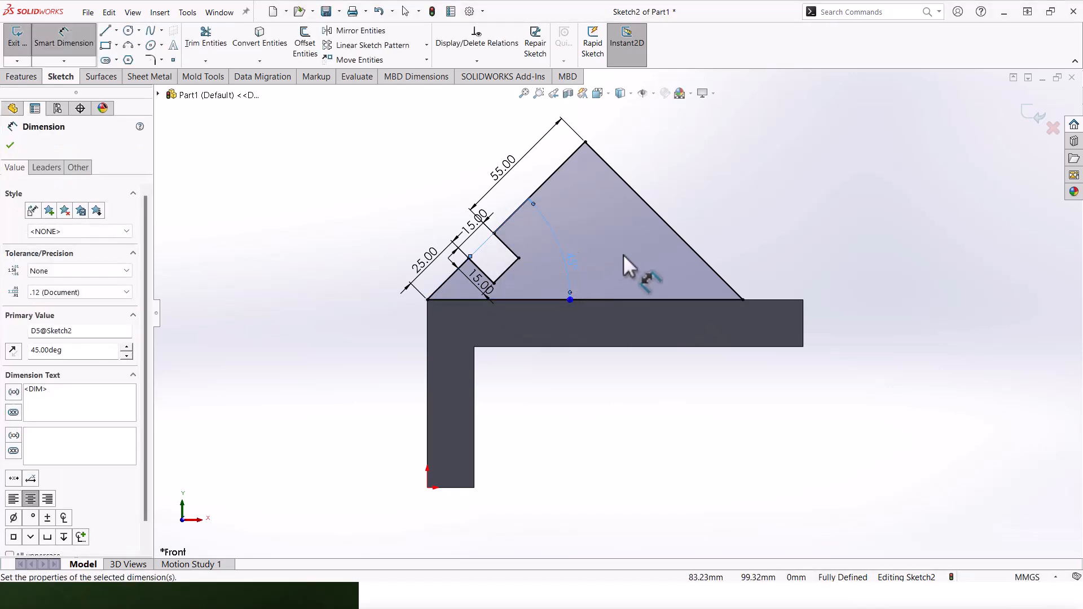
pyautogui.click(10, 146)
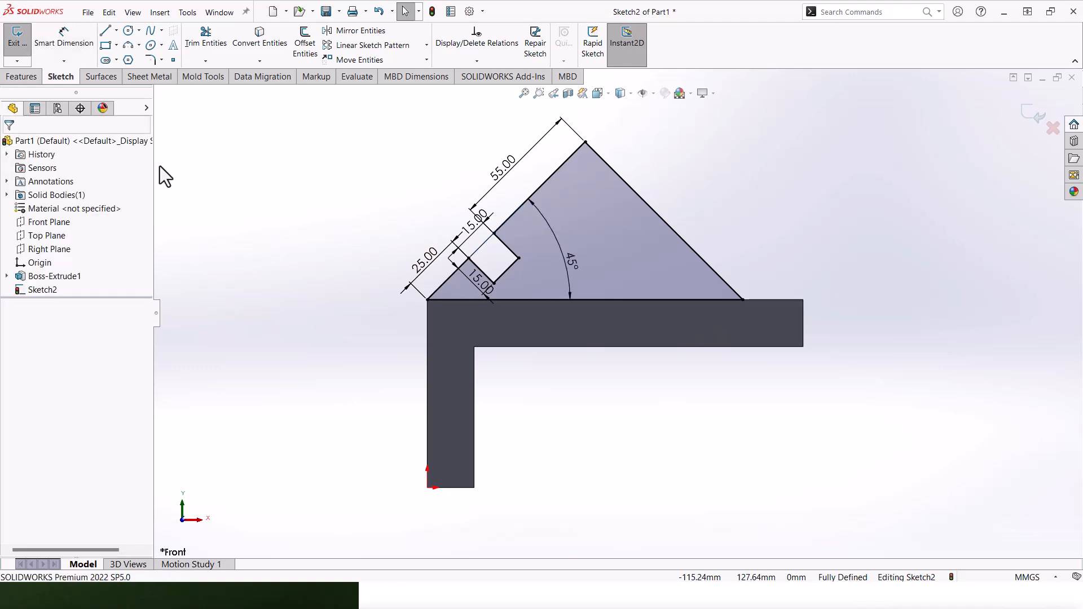
# Extrude the notched triangular profile 60 mm with the Mid Plane end condition, merged with the L-shaped base
pyautogui.moveTo(517, 236); pyautogui.dragTo(522, 282, button='middle')
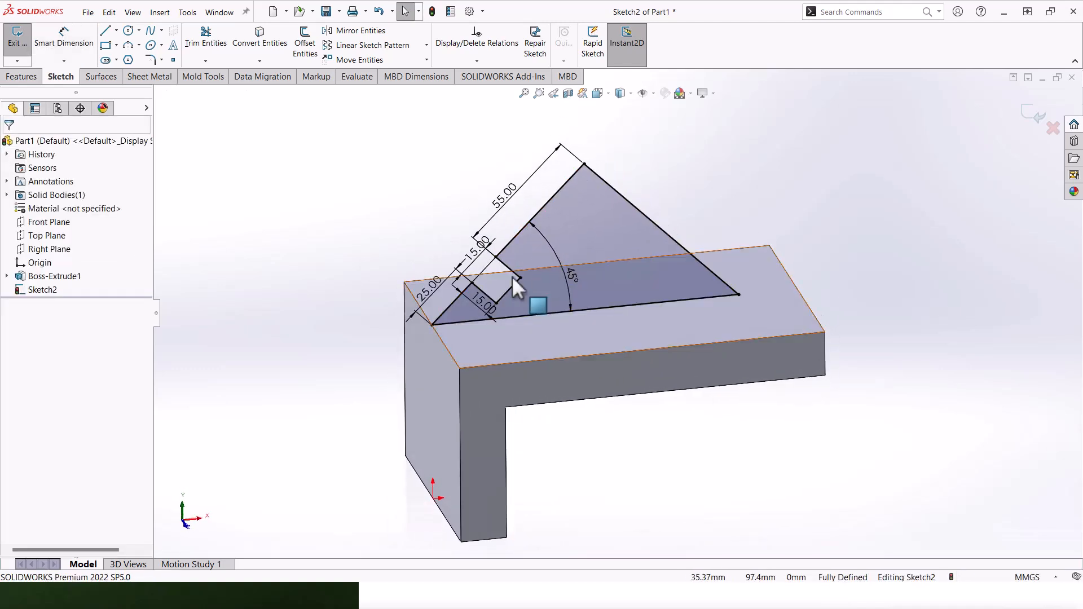
pyautogui.click(21, 76)
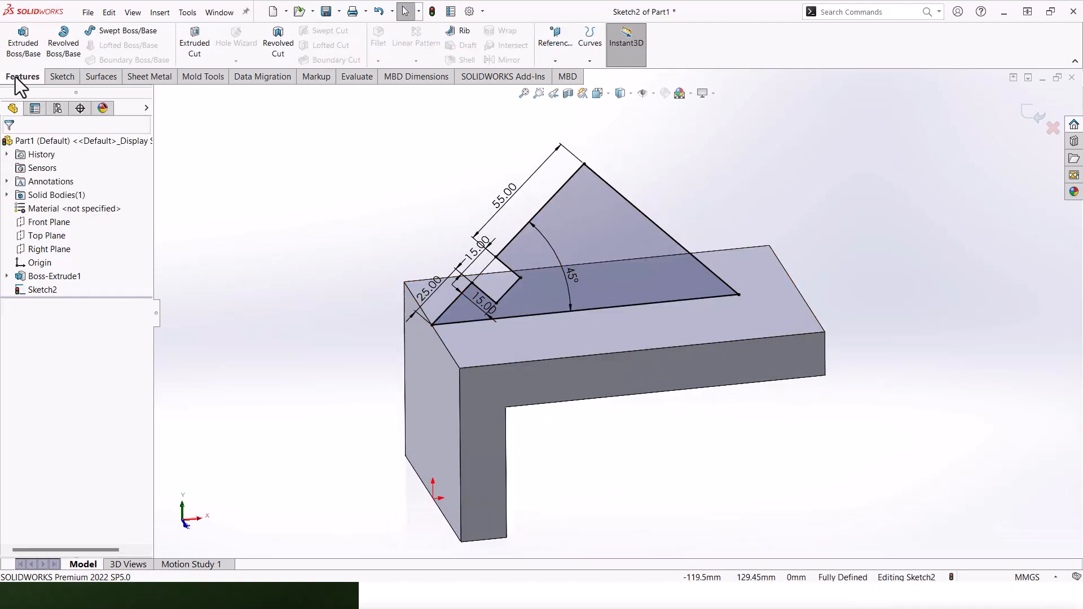
pyautogui.click(23, 41)
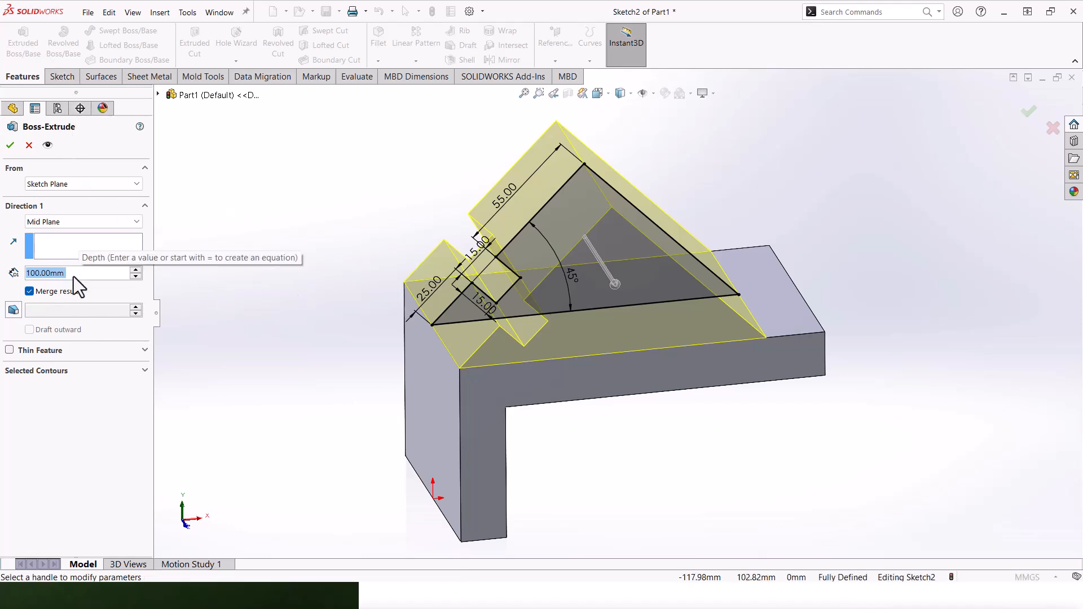
pyautogui.write('60')
pyautogui.press('Return')
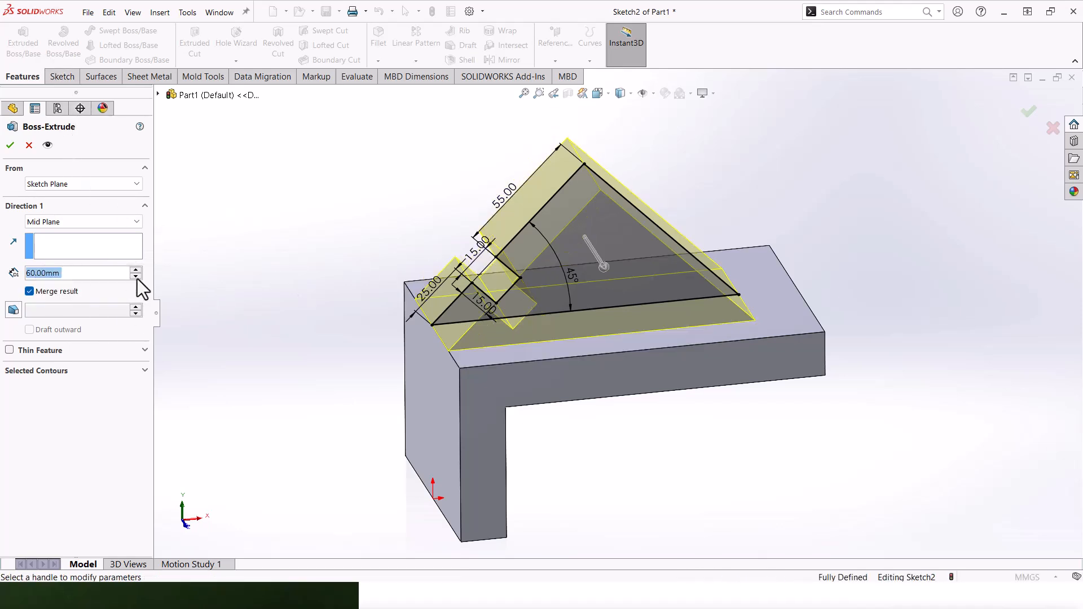
pyautogui.click(11, 145)
# Start a new sketch on the slanted face above the notch and view it face-on
pyautogui.moveTo(616, 254); pyautogui.dragTo(682, 282, button='middle')
pyautogui.click(618, 288)
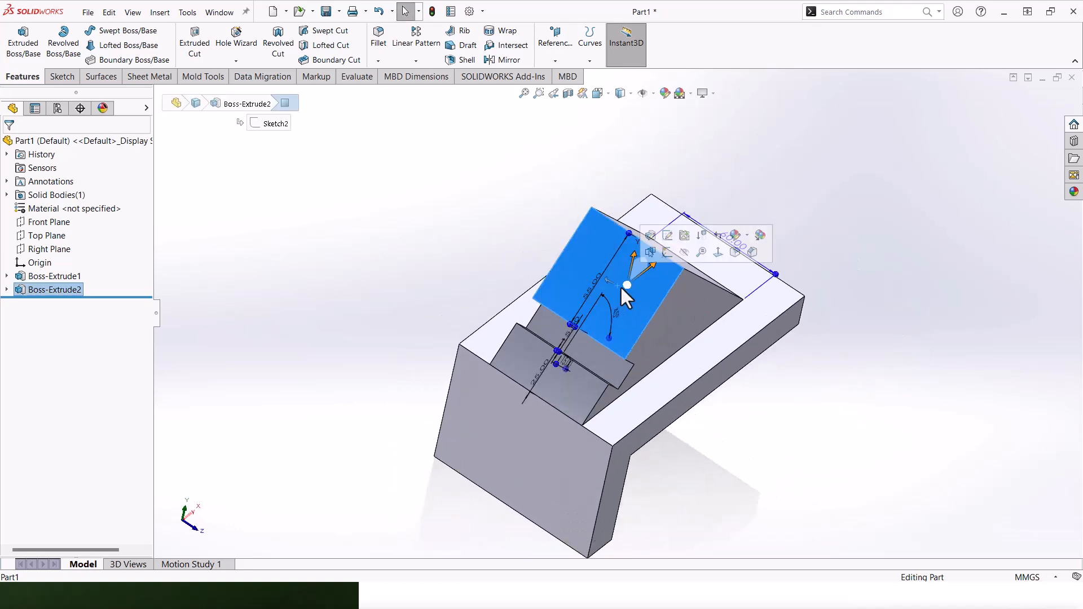
pyautogui.click(712, 255)
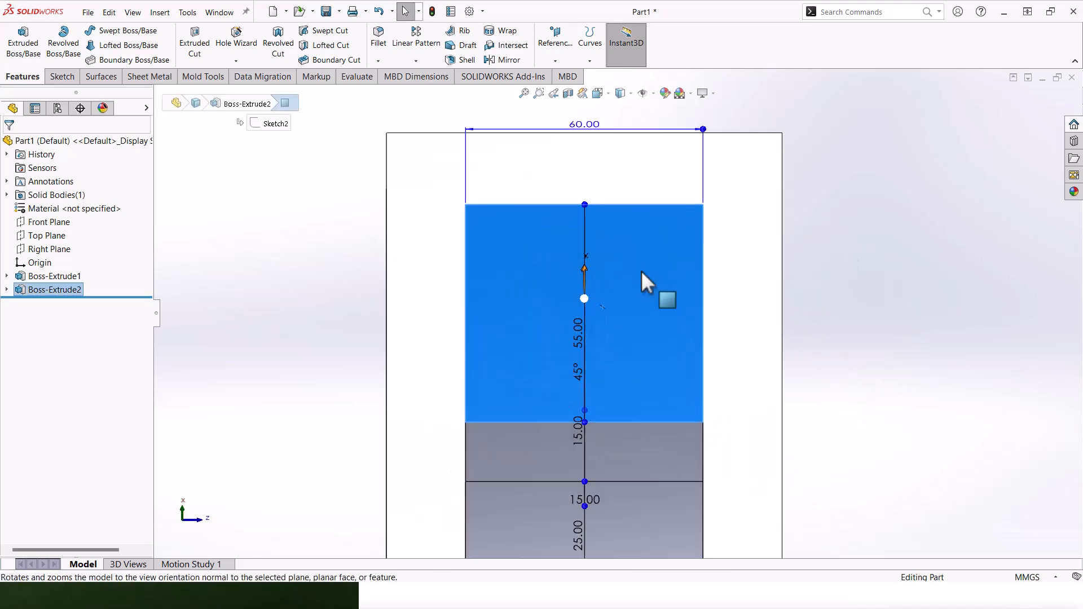
pyautogui.click(62, 77)
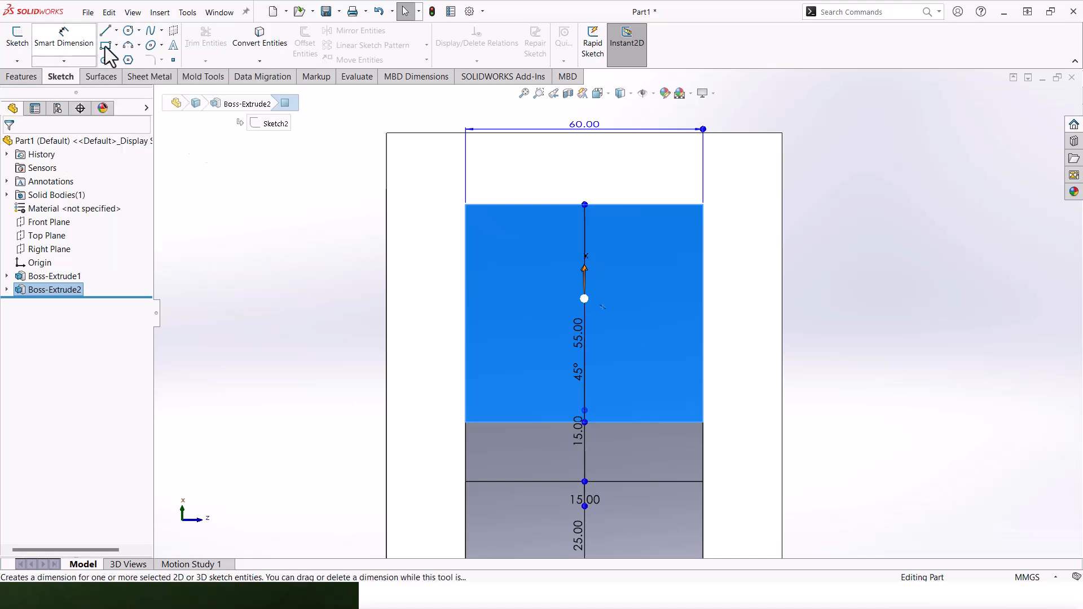
pyautogui.click(780, 265)
pyautogui.click(622, 296)
pyautogui.click(675, 263)
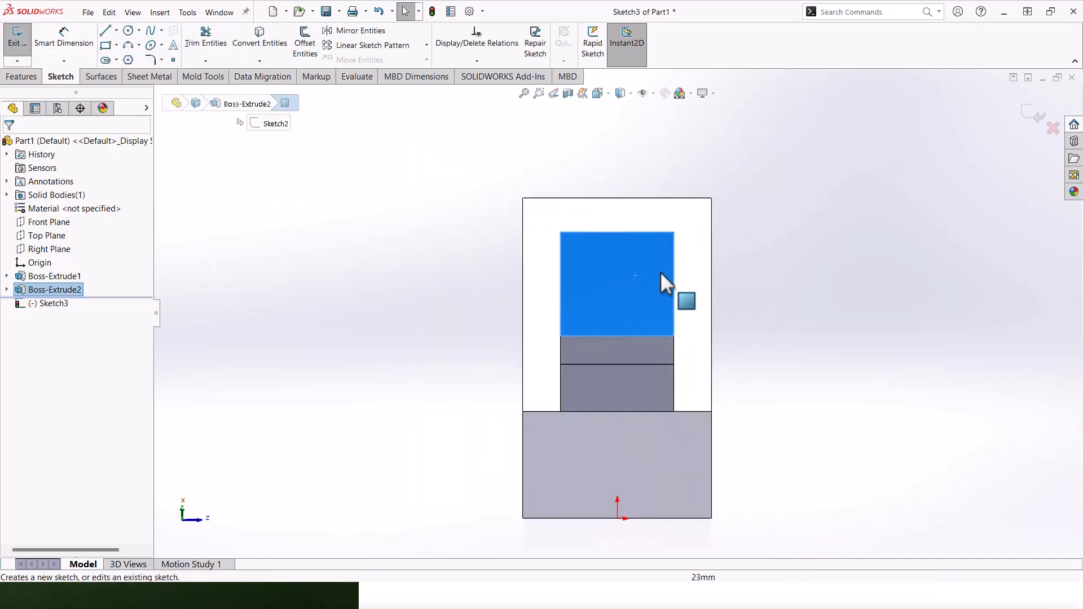
# Sketch a circle of about 27 mm radius centred on the upper slanted face
pyautogui.click(129, 31)
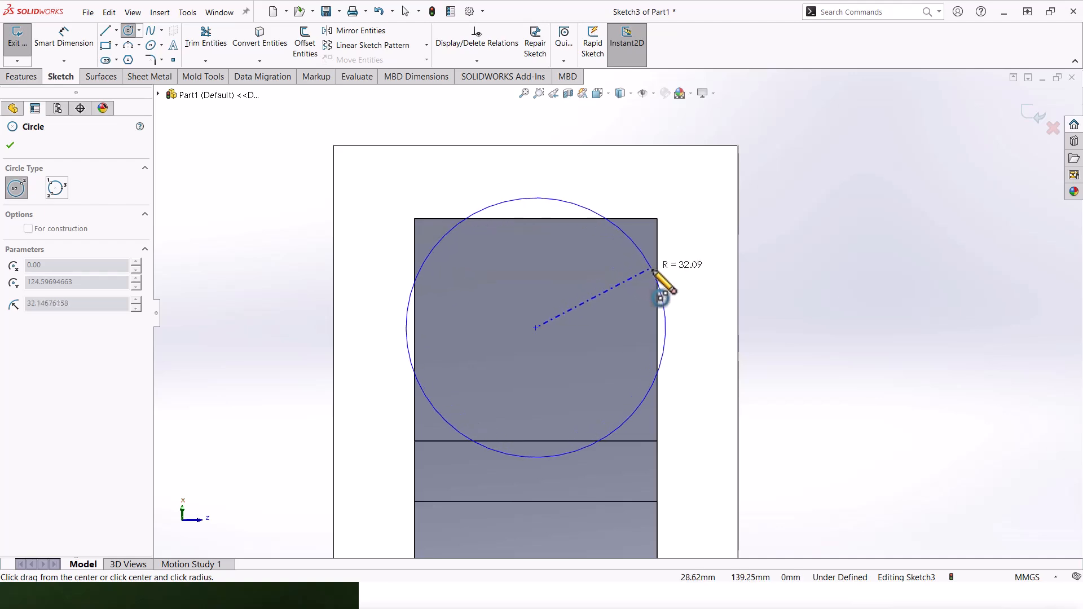
pyautogui.click(561, 223)
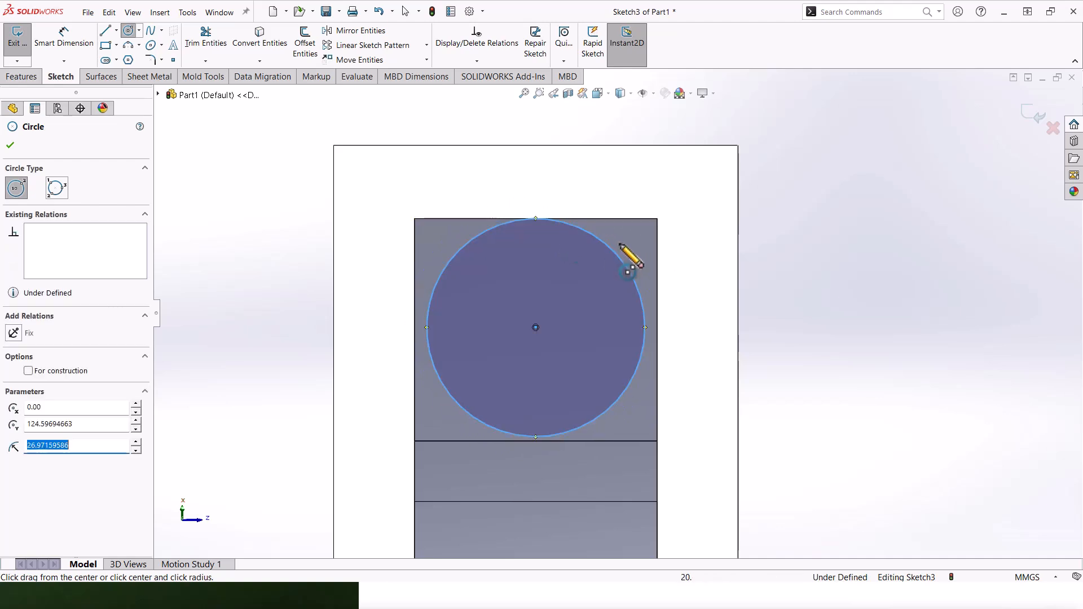
pyautogui.press('Escape')
# Make the circle tangent to the slanted face's upper edge and to one of its side edges
pyautogui.click(597, 240)
pyautogui.keyDown('ctrl'); pyautogui.click(598, 218); pyautogui.keyUp('ctrl')
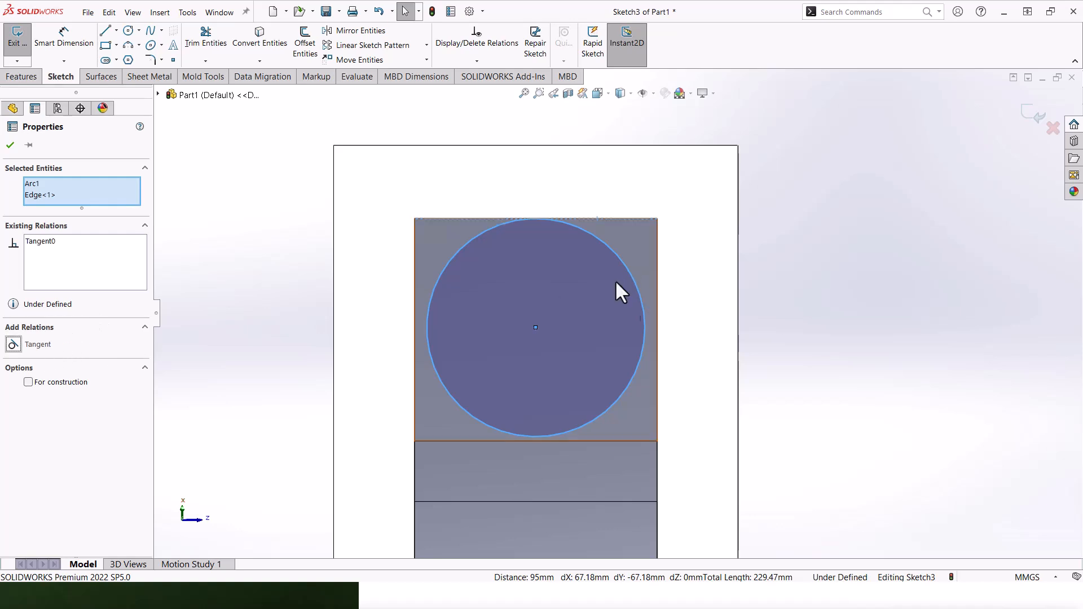
pyautogui.click(682, 292)
pyautogui.click(645, 310)
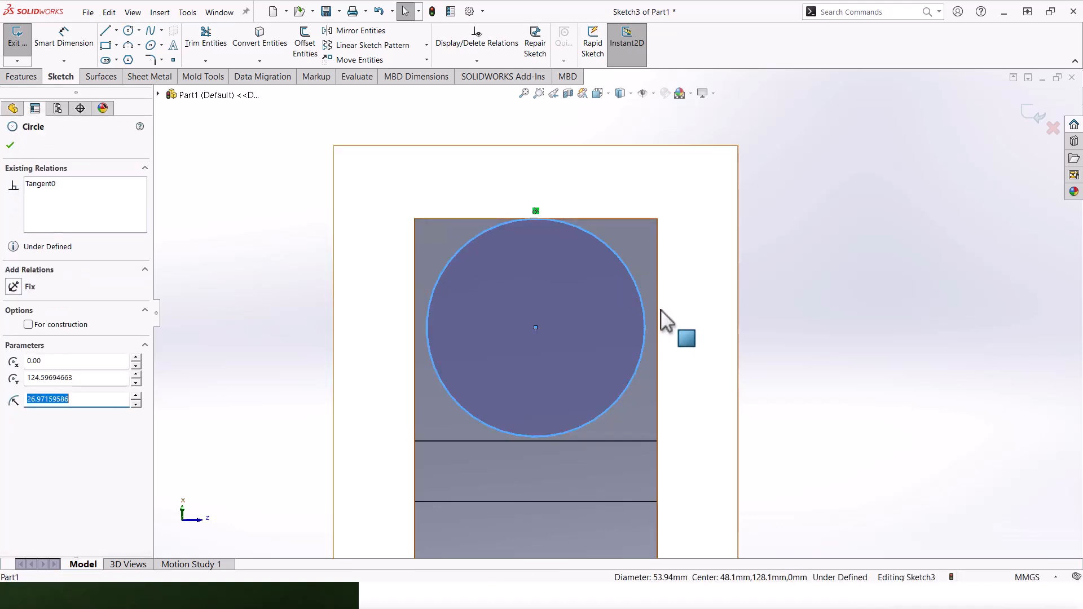
pyautogui.keyDown('ctrl'); pyautogui.click(658, 310); pyautogui.keyUp('ctrl')
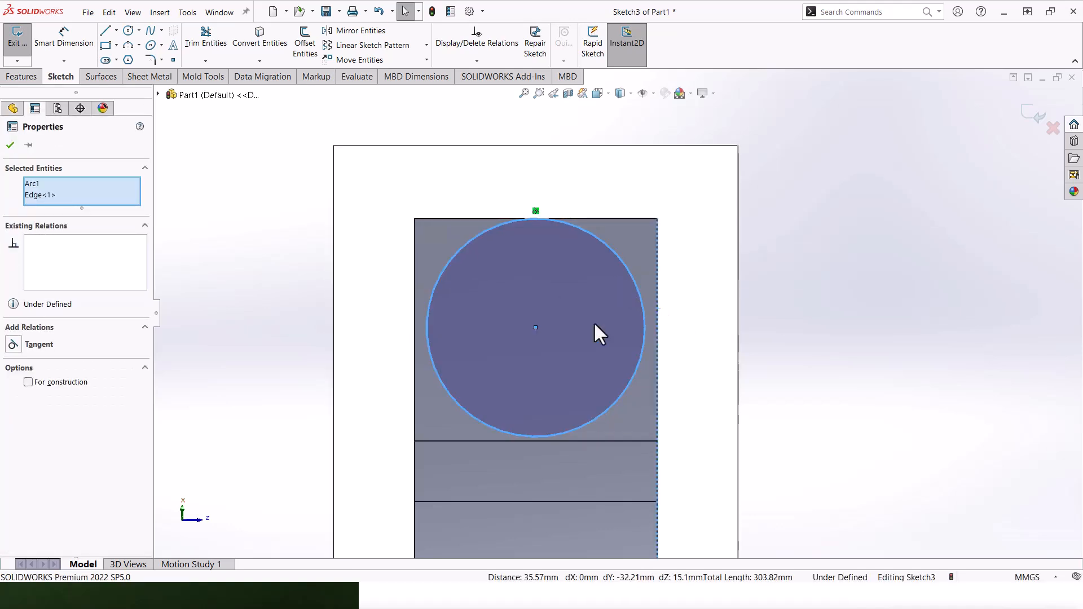
pyautogui.click(46, 351)
pyautogui.click(373, 333)
# Draw a vertical centerline from the midpoint of the slanted face's upper edge down to its lower edge
pyautogui.click(116, 30)
pyautogui.click(130, 56)
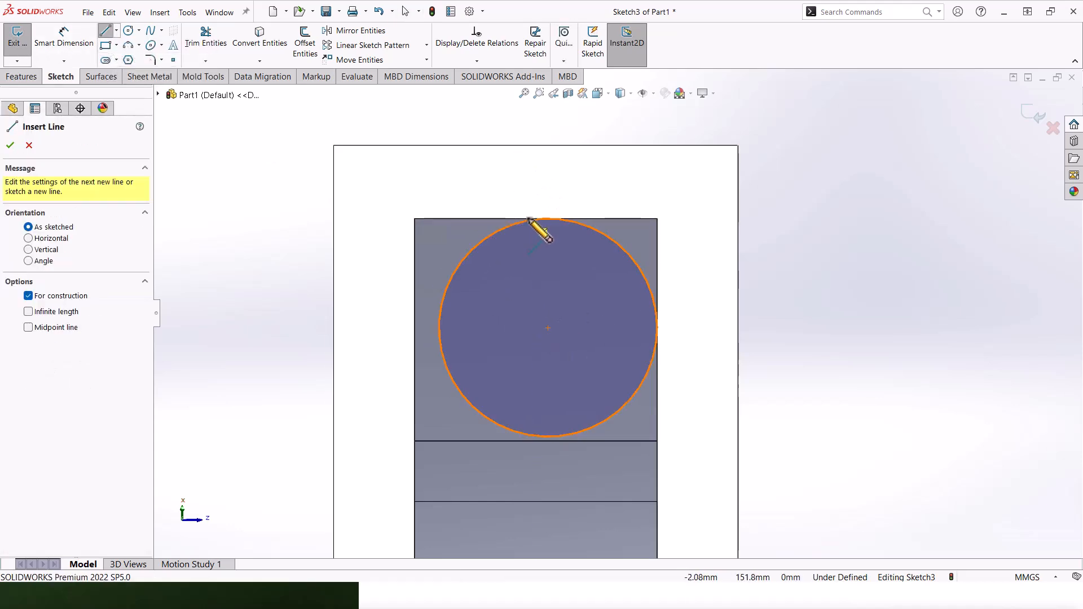
pyautogui.click(535, 219)
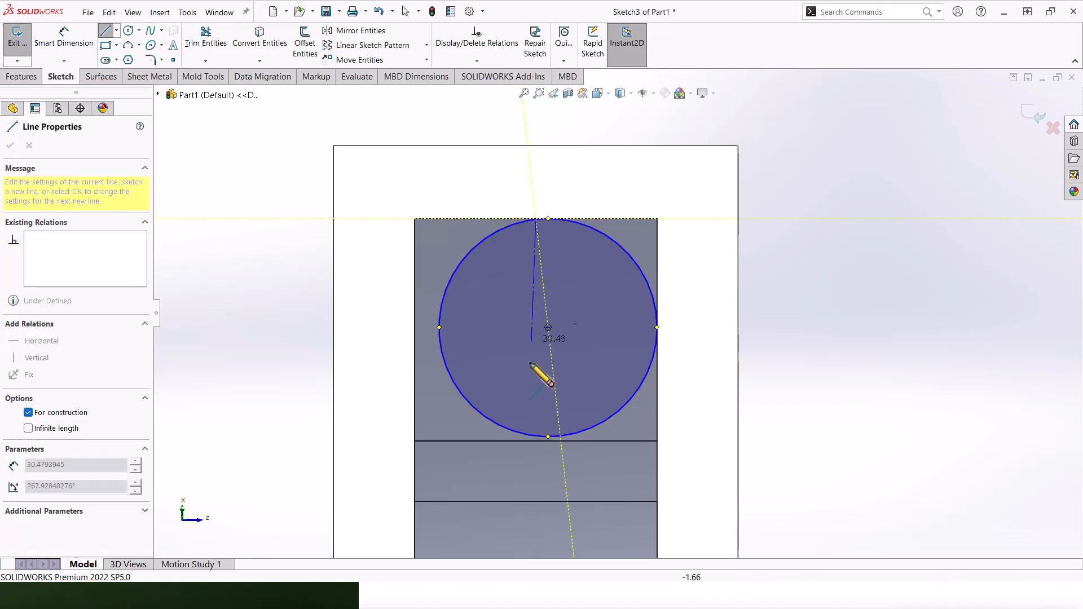
pyautogui.click(535, 440)
pyautogui.press('Escape')
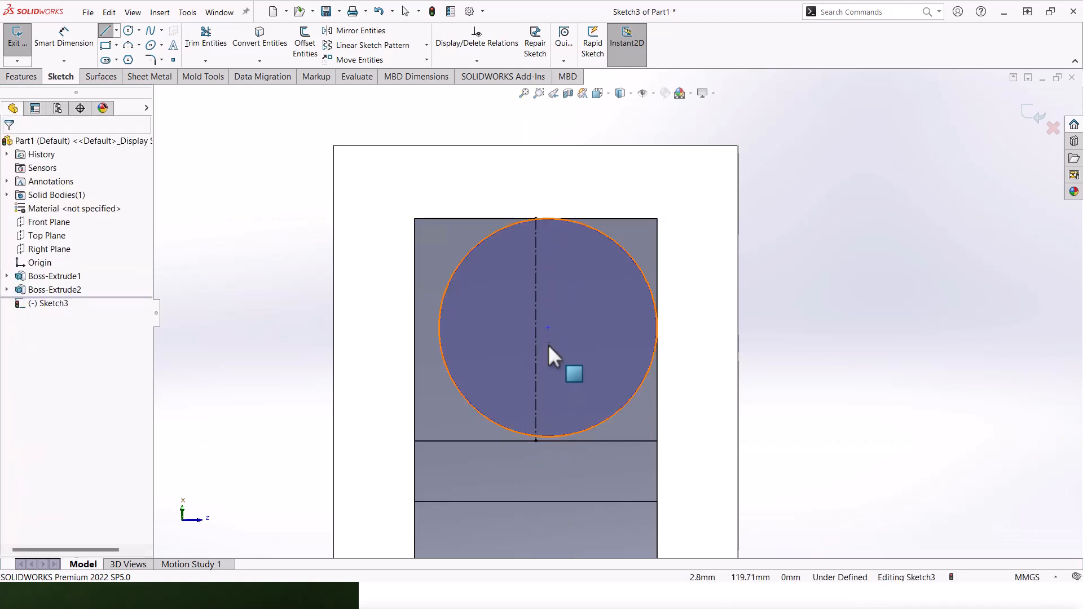
# Add a Coincident relation between the circle's center point and the vertical centerline
pyautogui.click(547, 327)
pyautogui.keyDown('ctrl'); pyautogui.click(536, 326); pyautogui.keyUp('ctrl')
pyautogui.click(570, 275)
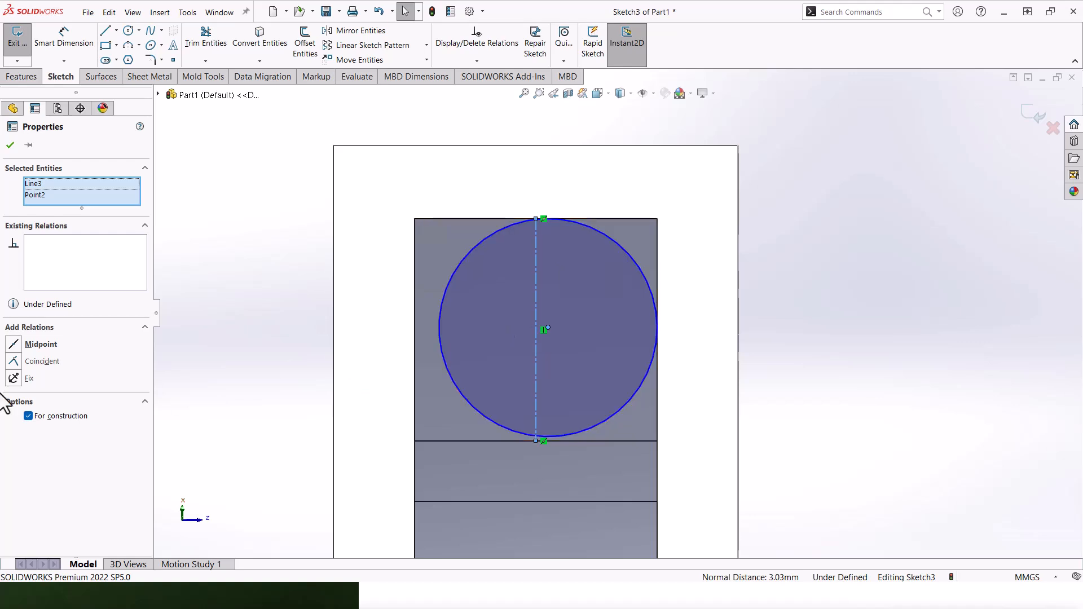
pyautogui.scroll(2, 561, 404)
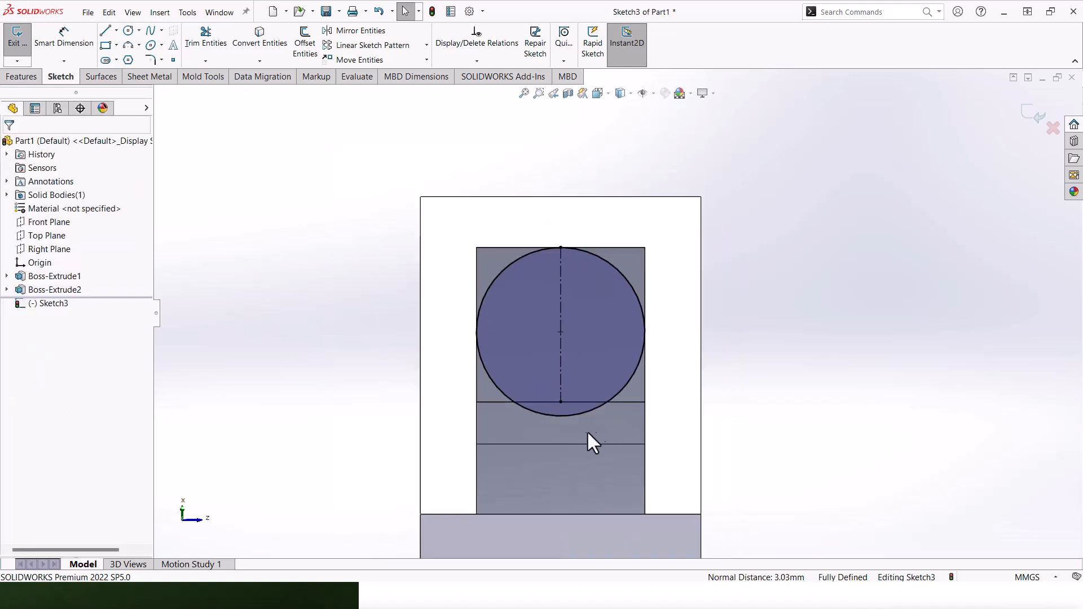
# Sketch a smaller circle of about 27 mm diameter concentric with the large circle
pyautogui.click(560, 415)
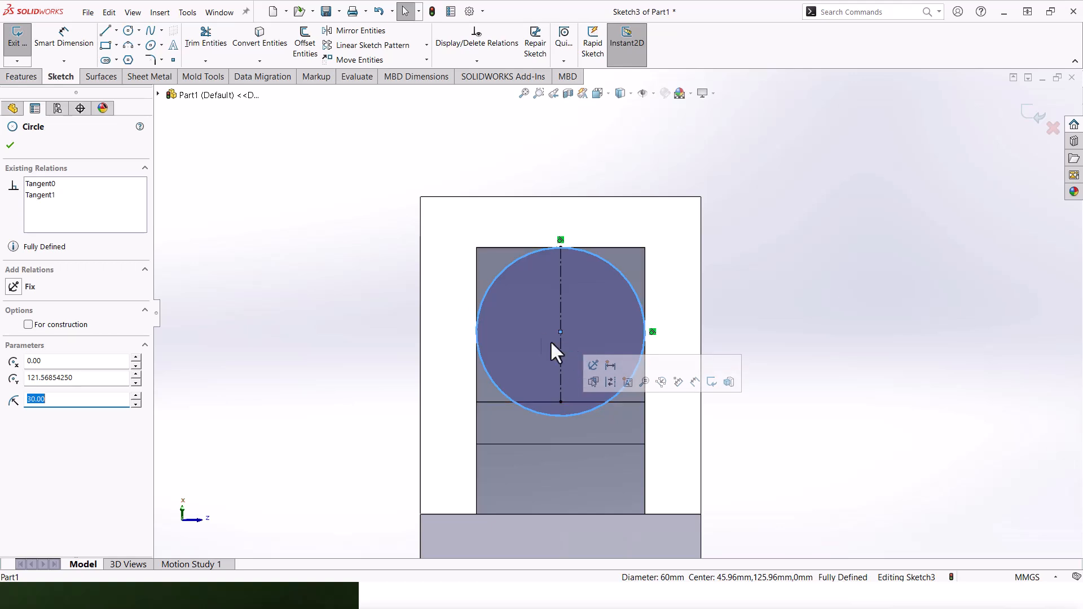
pyautogui.click(128, 30)
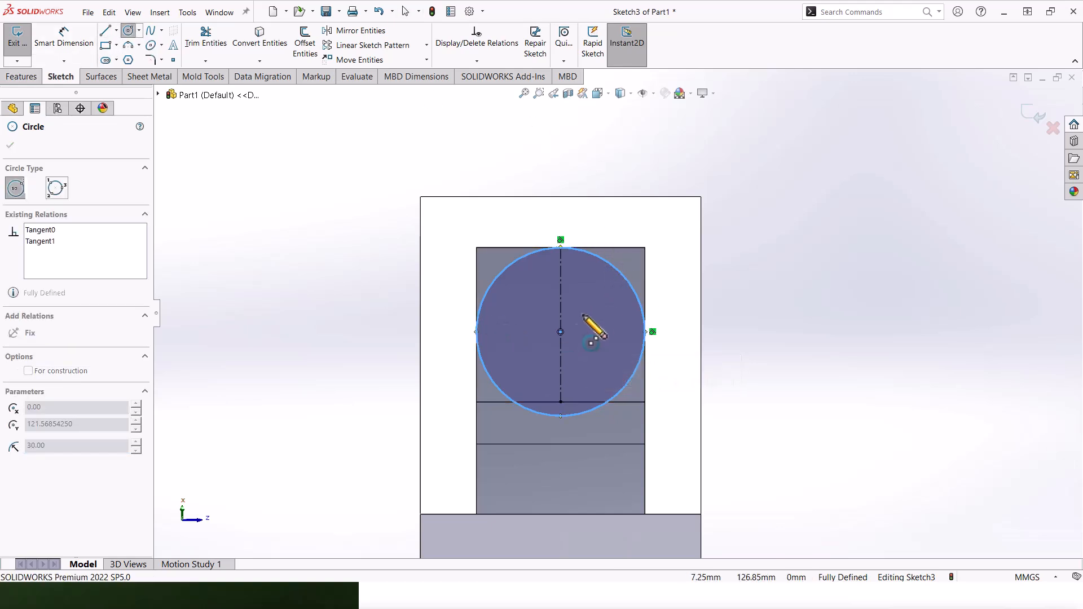
pyautogui.click(560, 332)
pyautogui.click(590, 355)
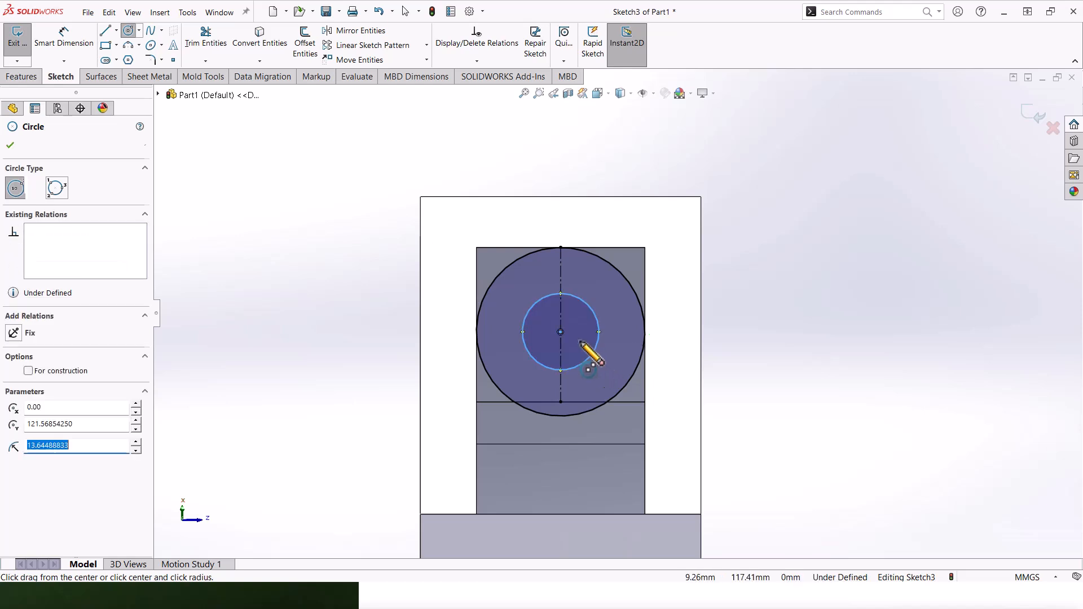
pyautogui.press('Escape')
# Dimension the inner circle's diameter as 30 mm
pyautogui.click(69, 40)
pyautogui.click(590, 307)
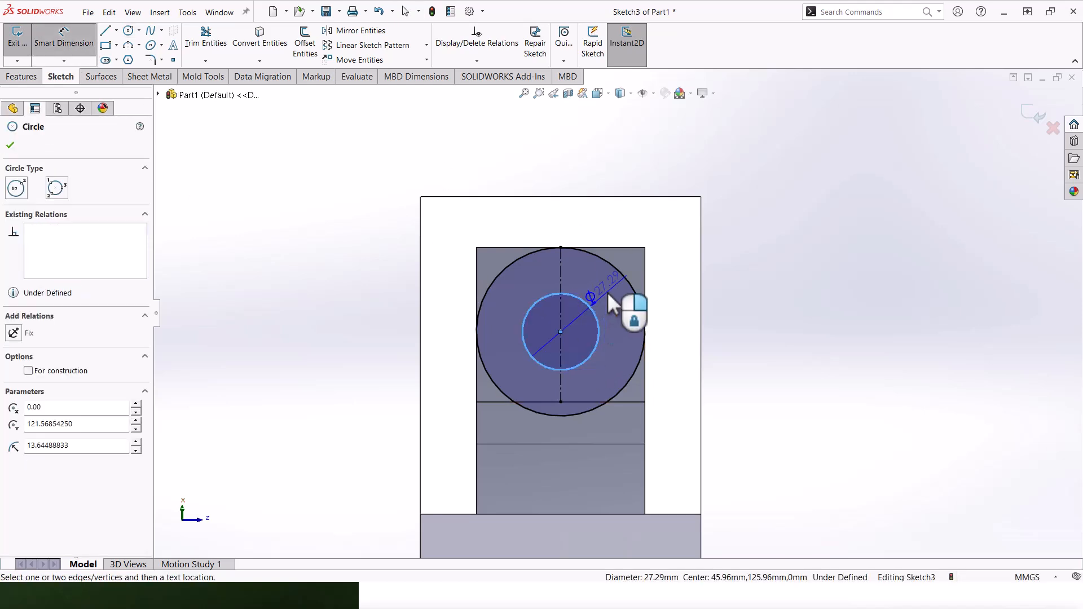
pyautogui.click(607, 292)
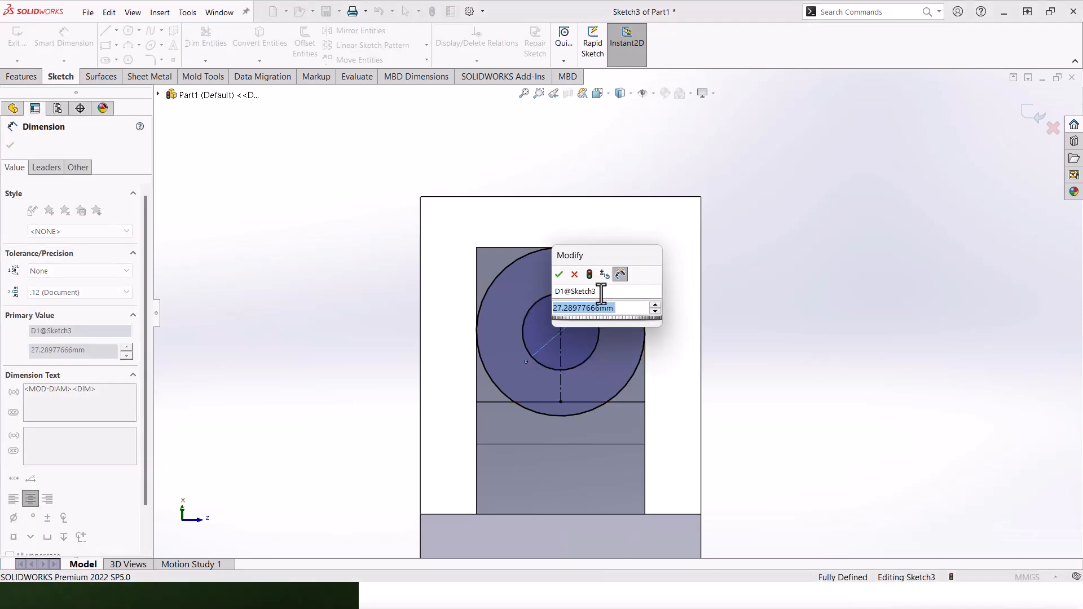
pyautogui.write('30')
pyautogui.press('Return')
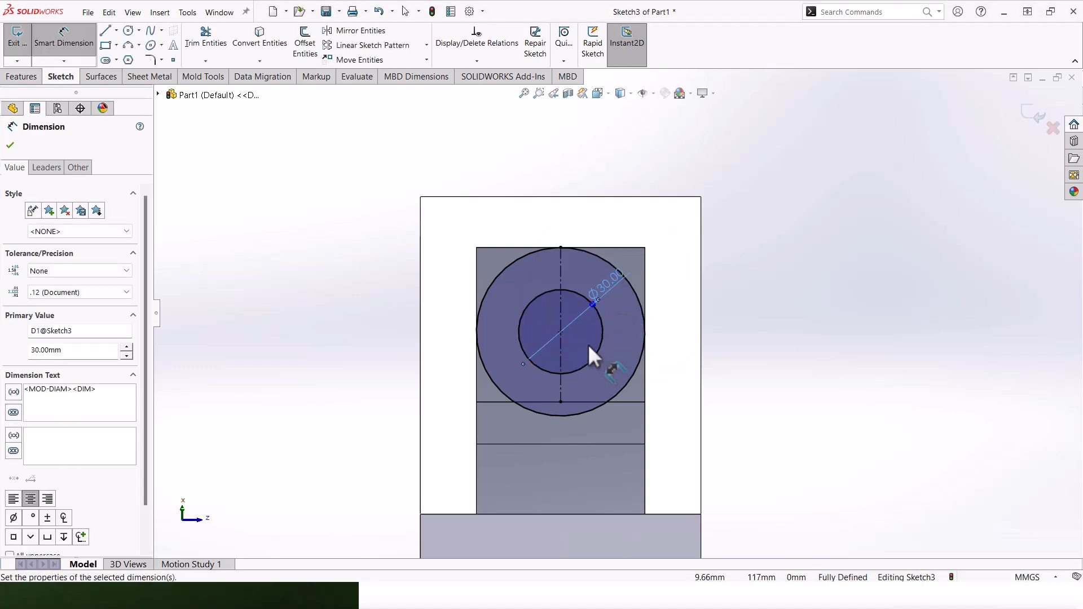
pyautogui.press('Escape')
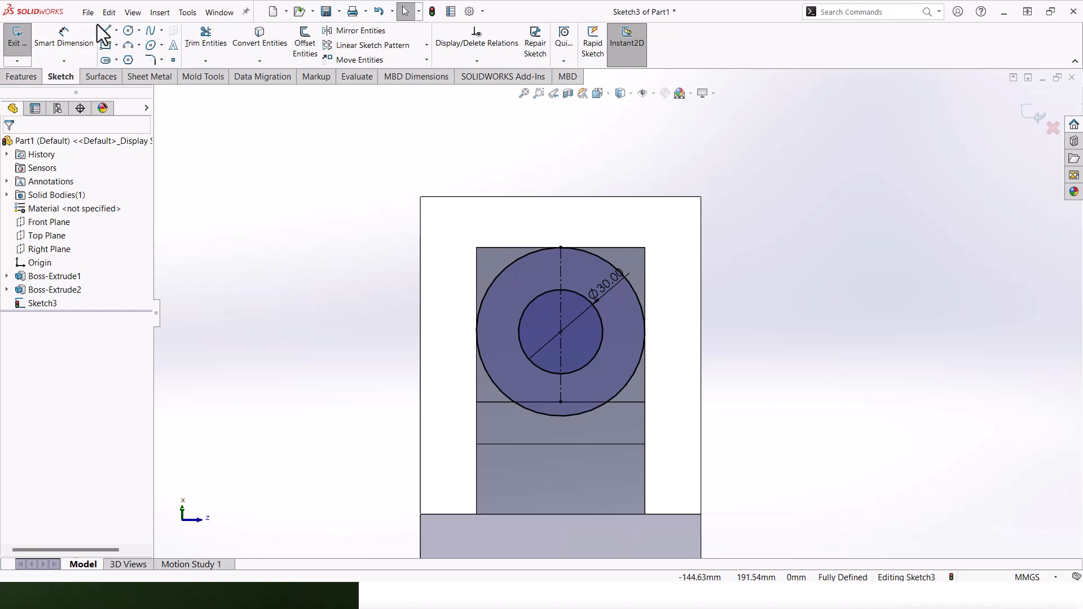
# Draw connected lines from one side tangent point around the face's upper corners to the opposite tangent point, closing back across the circle's center
pyautogui.click(117, 30)
pyautogui.click(125, 40)
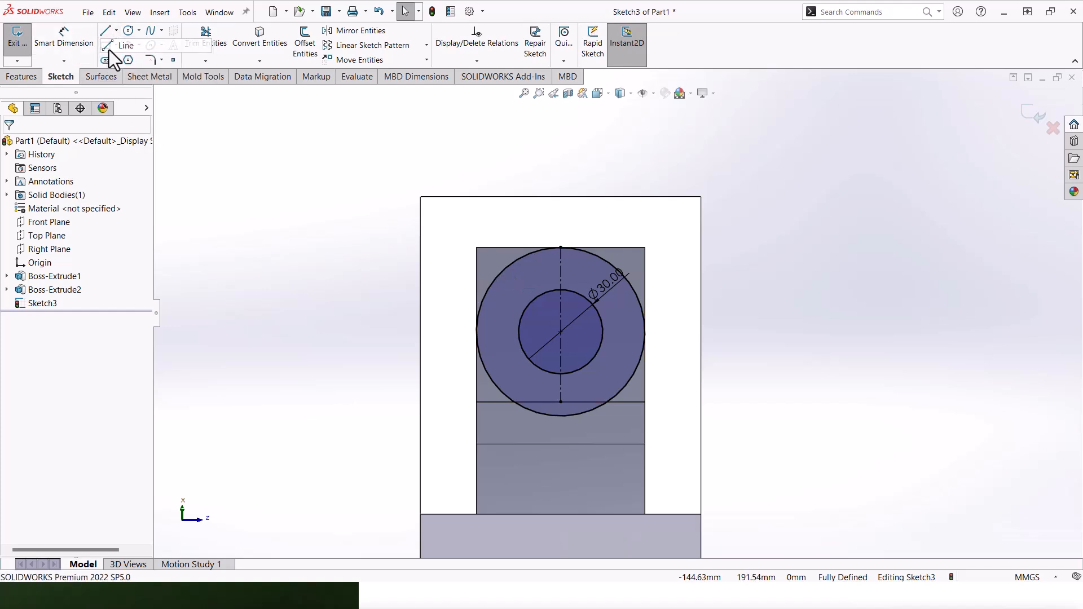
pyautogui.click(475, 331)
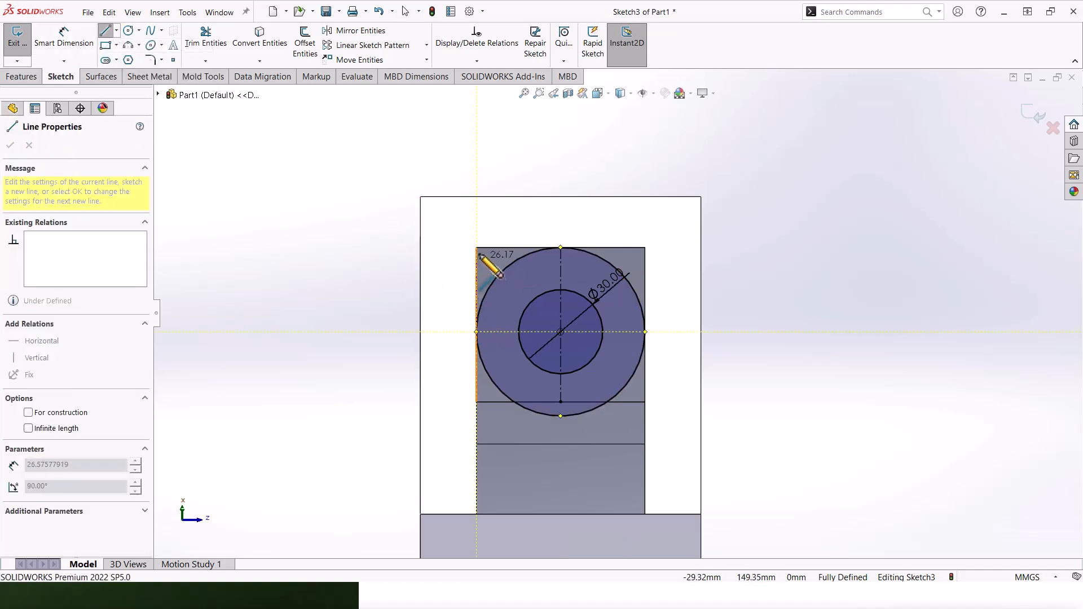
pyautogui.click(476, 247)
pyautogui.click(645, 247)
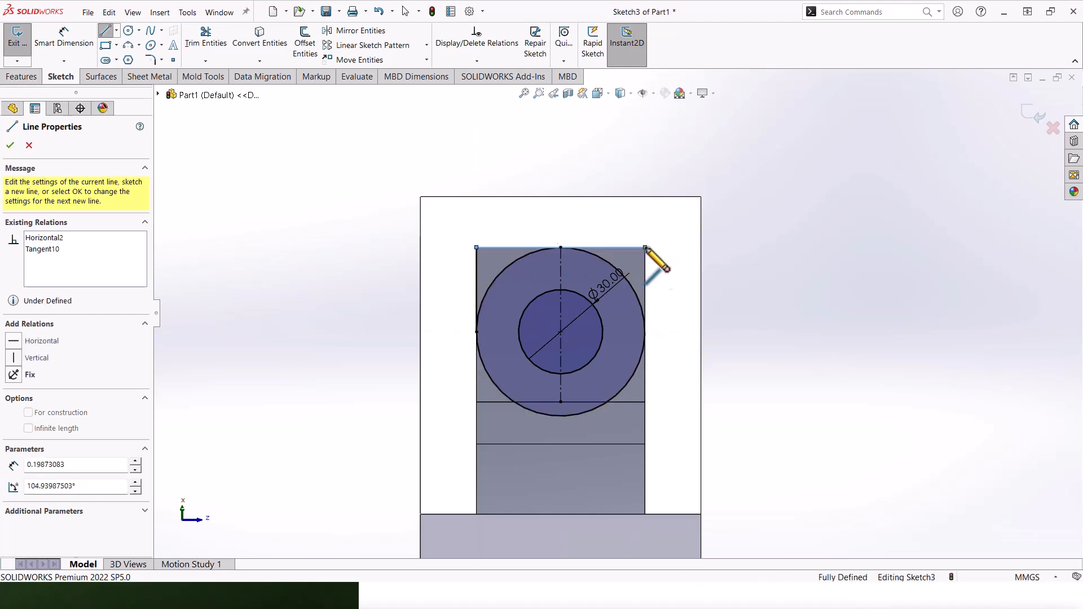
pyautogui.click(644, 332)
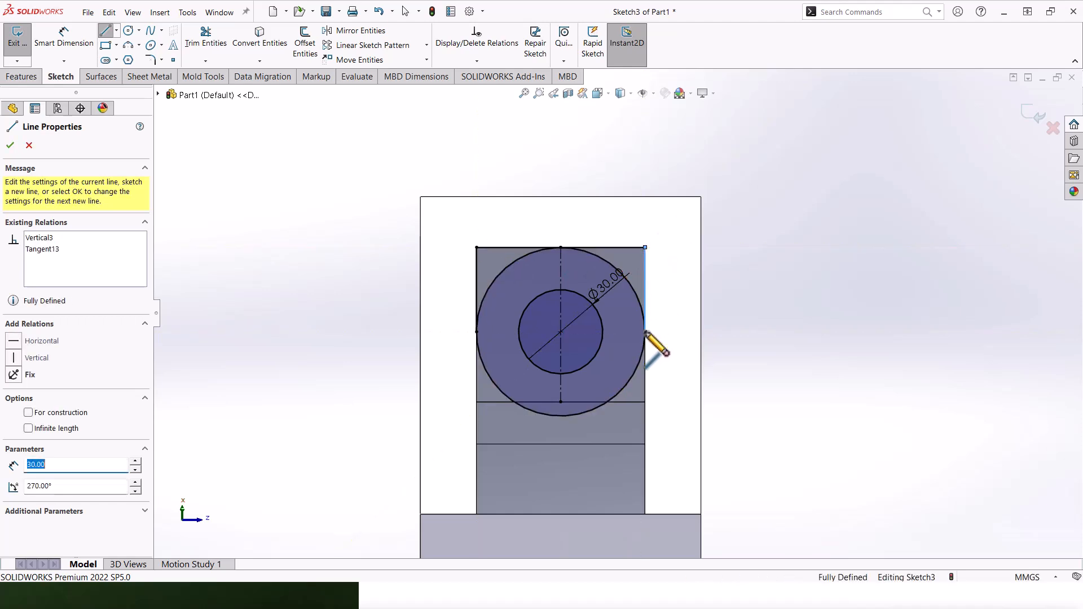
pyautogui.click(476, 332)
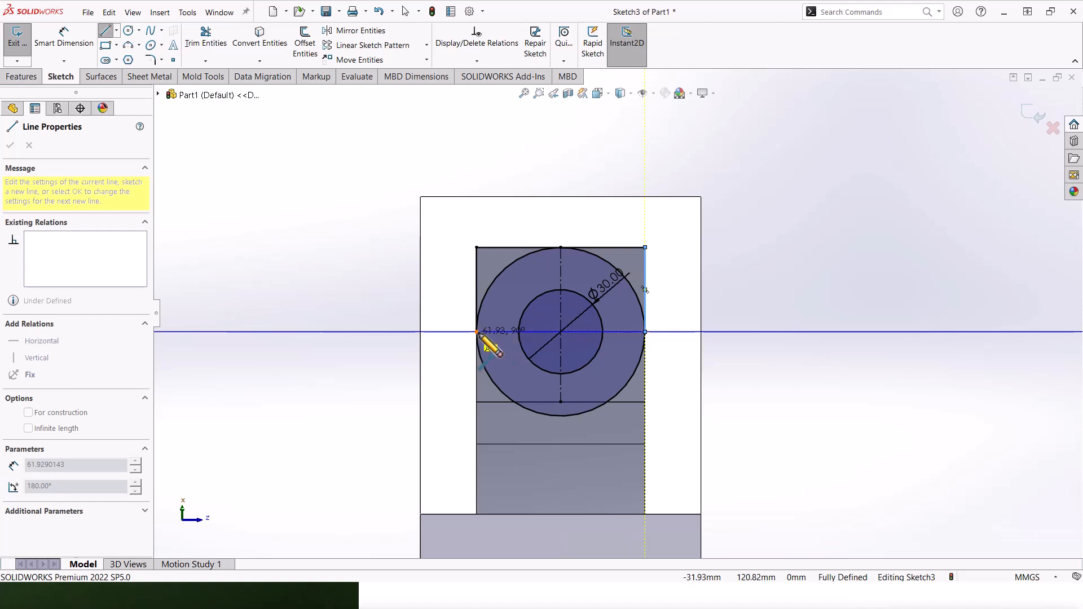
pyautogui.press('Escape')
# Start an Extruded Cut using the two corner regions outside the large circle and the four regions inside the 30 mm circle as contours
pyautogui.moveTo(543, 319); pyautogui.dragTo(592, 308, button='middle')
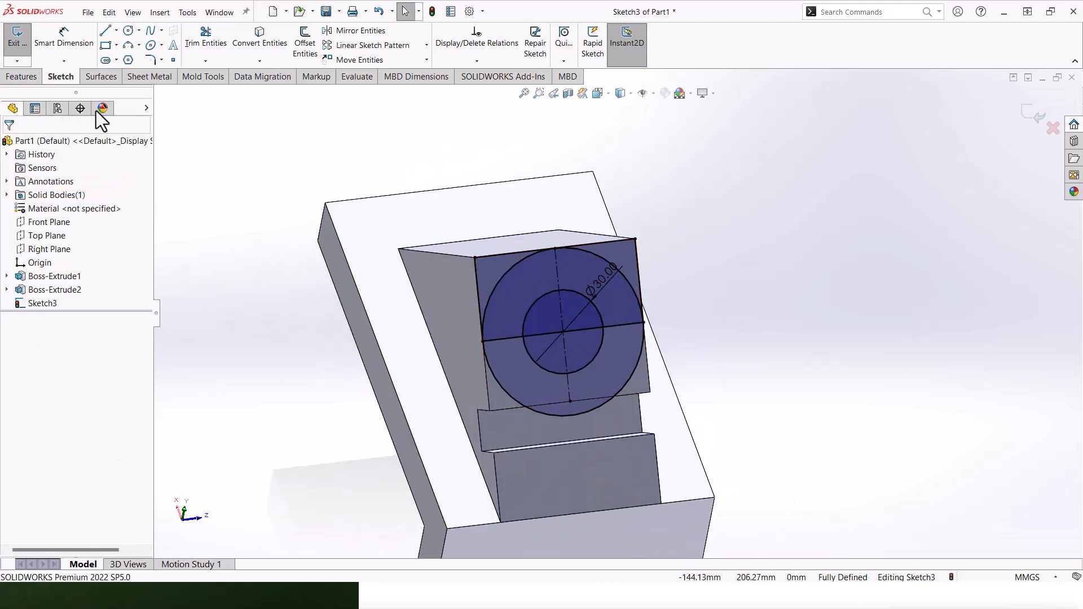
pyautogui.click(31, 77)
pyautogui.click(194, 43)
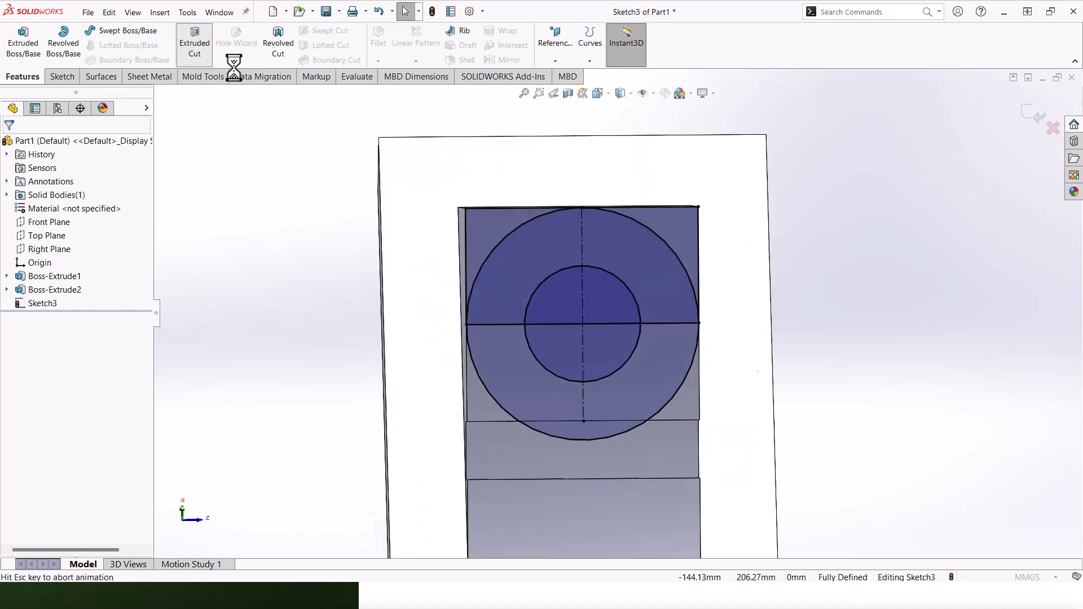
pyautogui.click(502, 225)
pyautogui.click(657, 223)
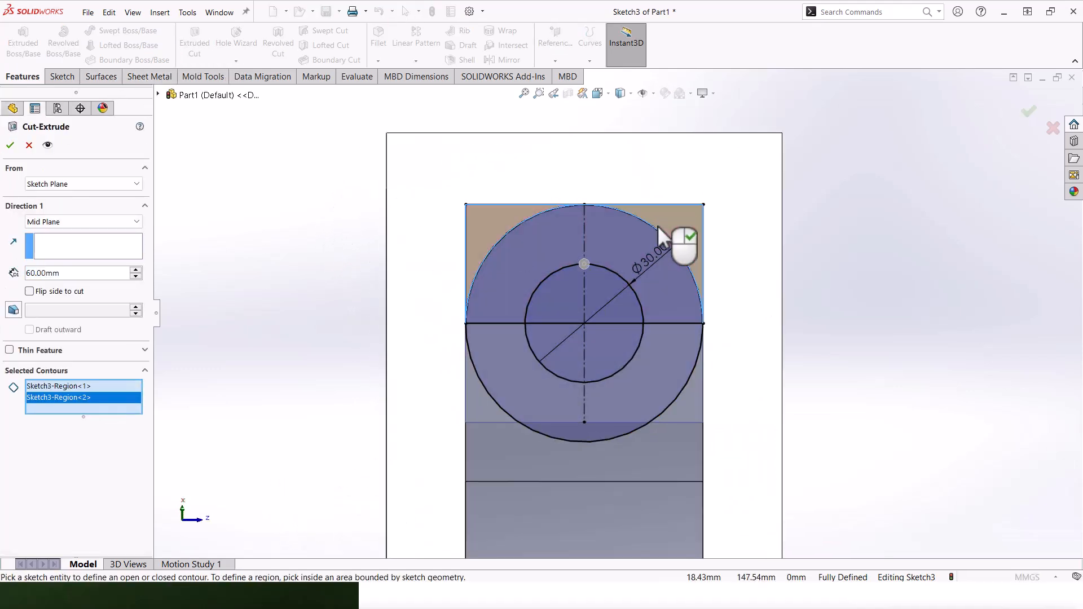
pyautogui.click(620, 305)
pyautogui.click(560, 310)
pyautogui.click(572, 363)
pyautogui.click(612, 348)
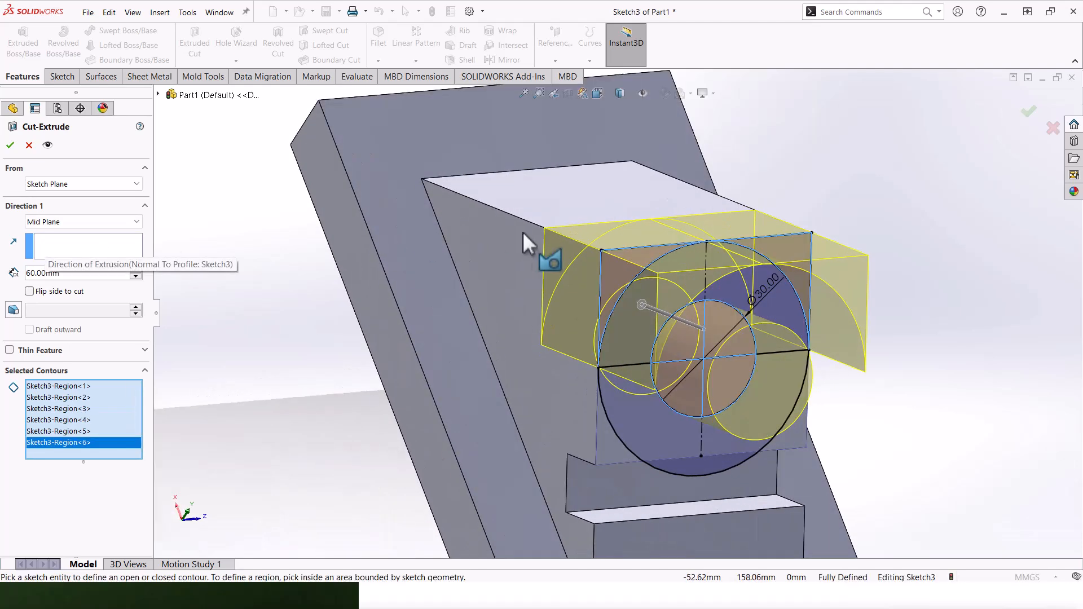
# Complete the cut with an Up To Surface end condition that stops at the horizontal plate's upper face
pyautogui.click(59, 225)
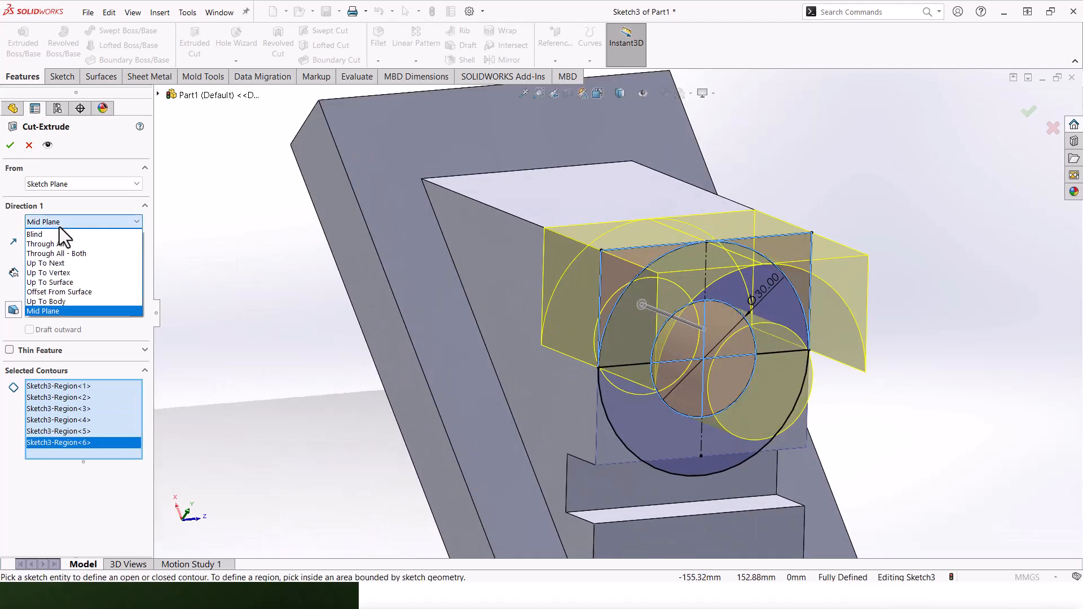
pyautogui.click(59, 233)
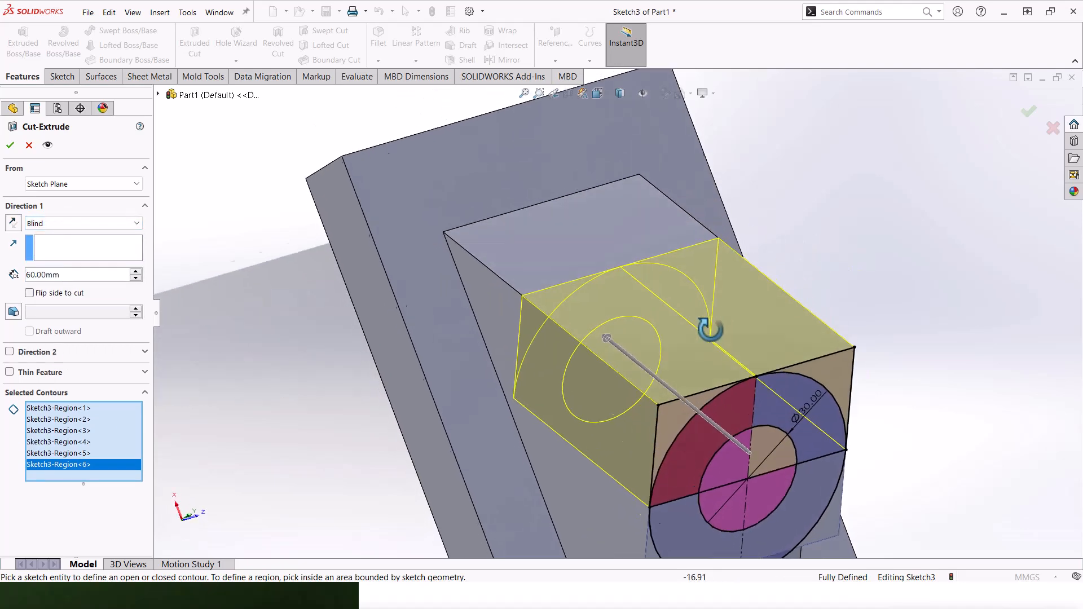
pyautogui.click(82, 224)
pyautogui.click(59, 274)
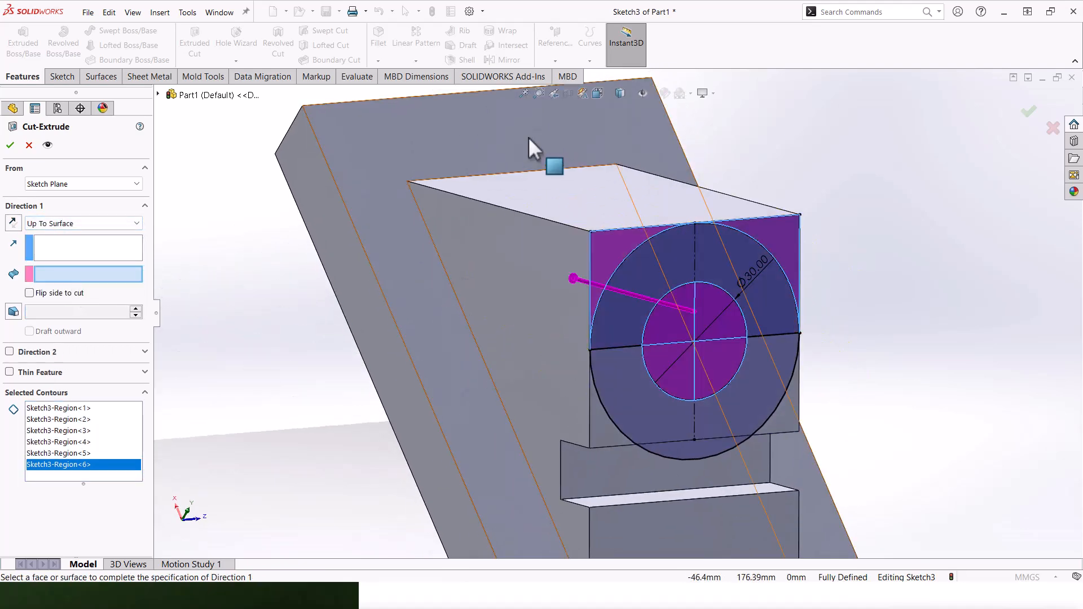
pyautogui.click(483, 150)
pyautogui.moveTo(483, 150); pyautogui.dragTo(603, 231, button='middle')
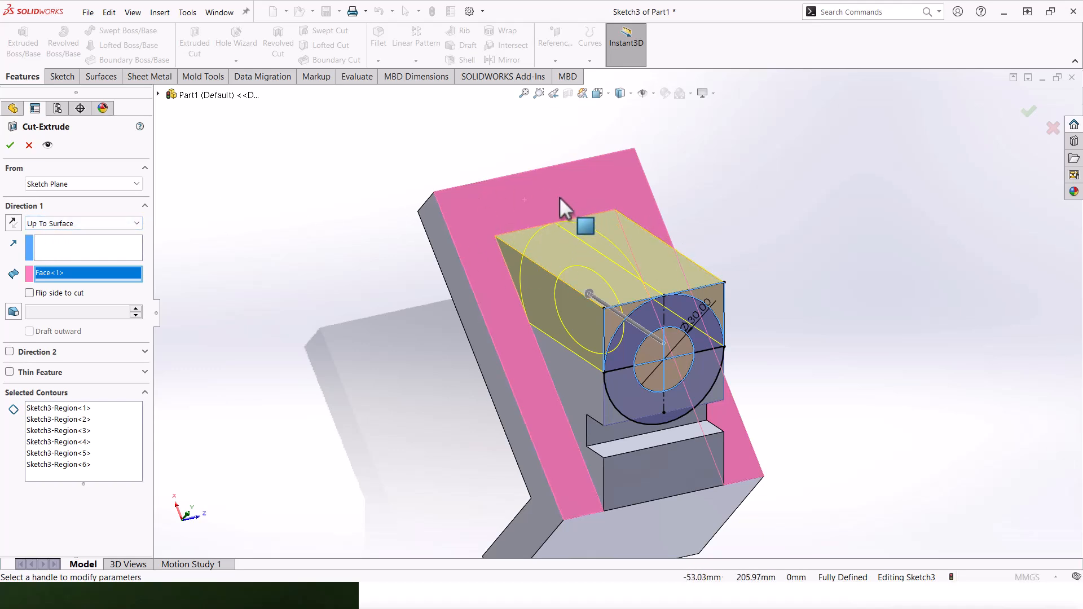
pyautogui.click(10, 150)
# Start a sketch on the boss's slanted end face and convert the face's outer outline into sketch entities
pyautogui.moveTo(778, 292); pyautogui.dragTo(727, 226, button='middle')
pyautogui.click(716, 237)
pyautogui.scroll(-3, 617, 292)
pyautogui.scroll(3, 617, 292)
pyautogui.moveTo(617, 292); pyautogui.dragTo(713, 350, button='middle')
pyautogui.click(520, 357)
pyautogui.click(520, 356)
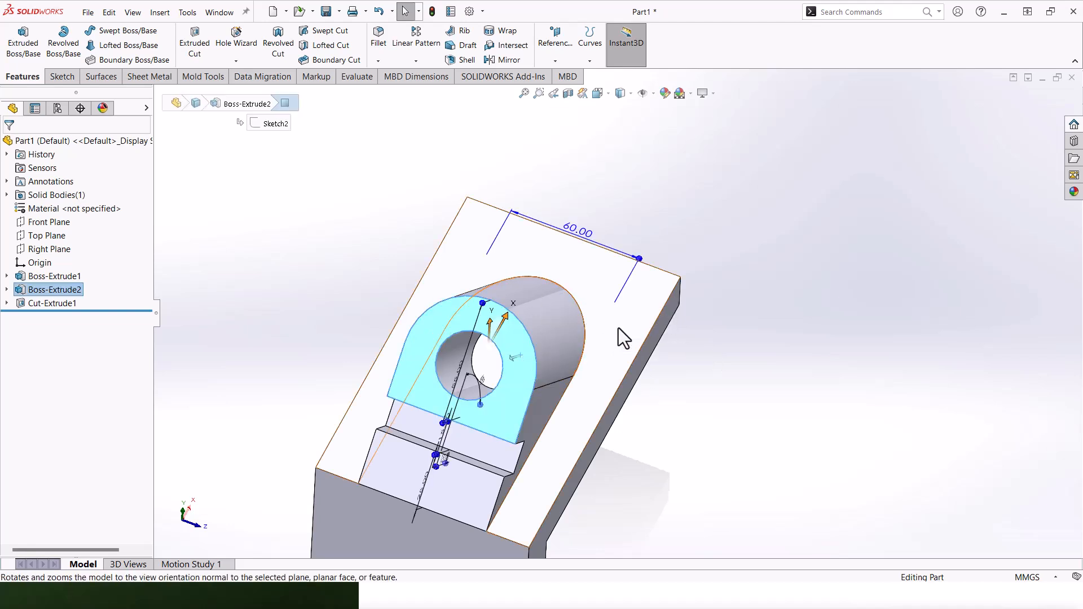
pyautogui.click(617, 328)
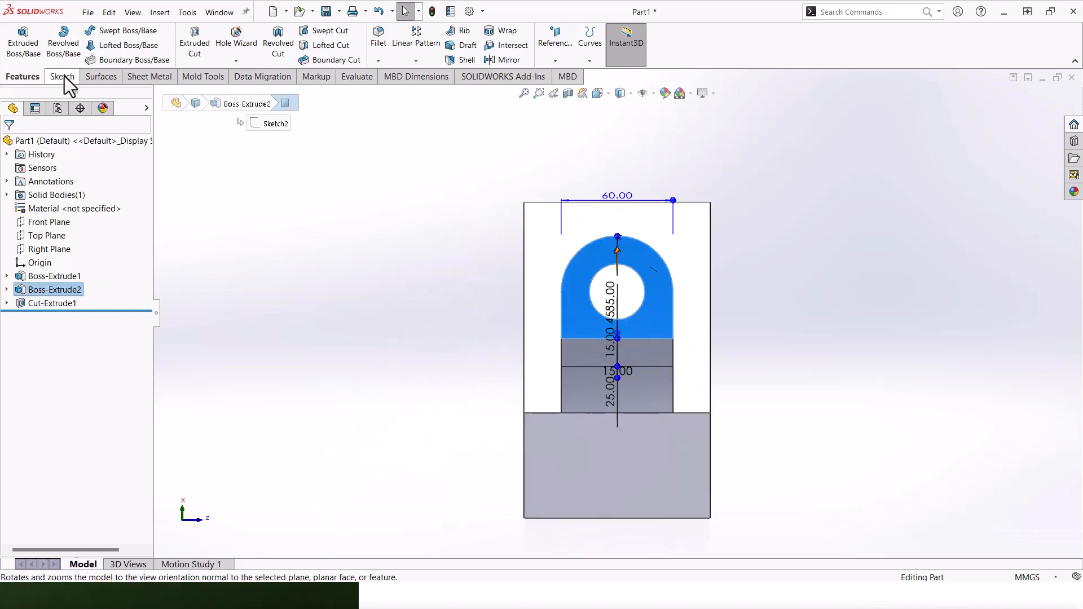
pyautogui.click(62, 76)
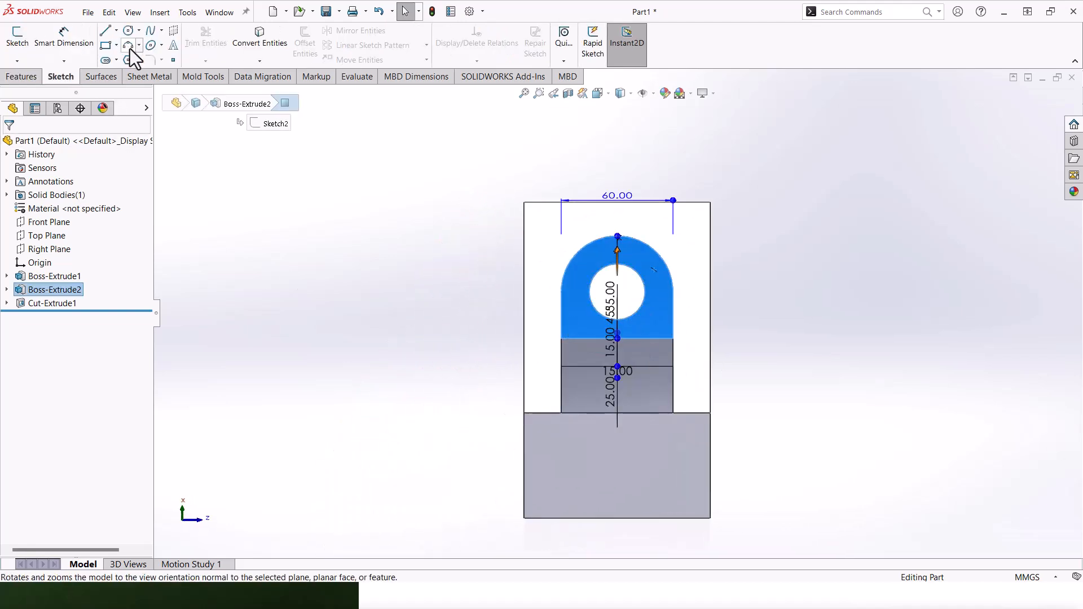
pyautogui.click(18, 42)
pyautogui.click(256, 38)
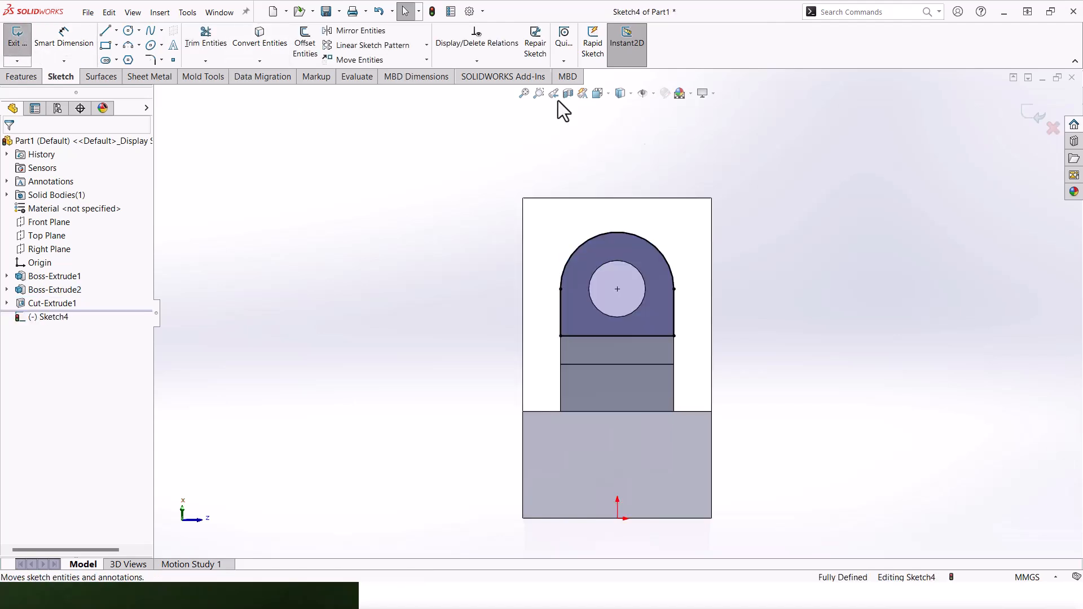
# Convert the 30 mm hole's circular edge into the sketch and delete the converted outline around it
pyautogui.click(639, 269)
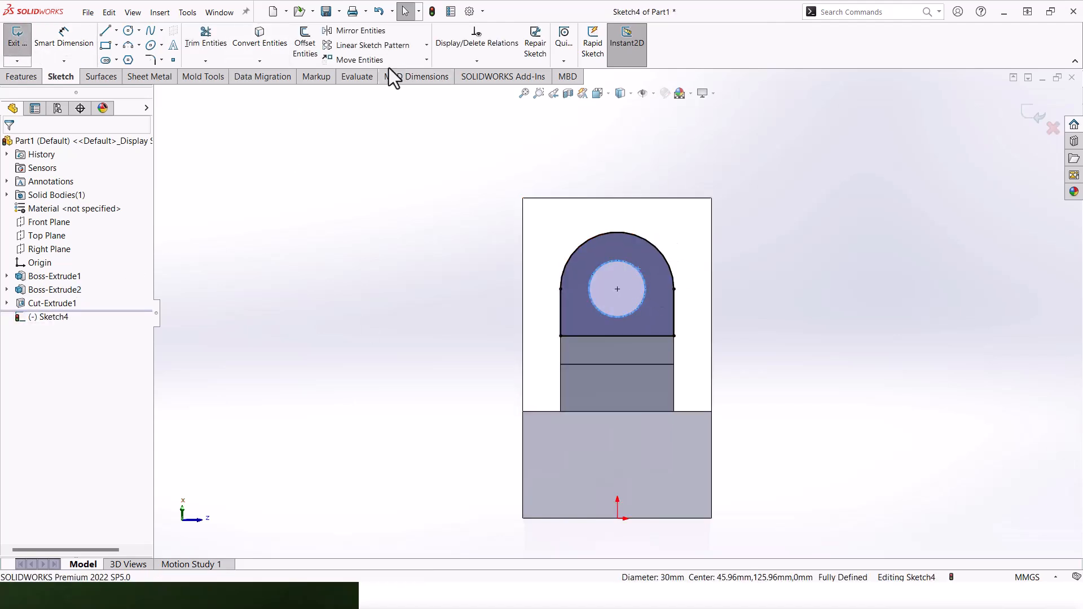
pyautogui.moveTo(704, 228); pyautogui.dragTo(654, 343)
pyautogui.press('Escape')
pyautogui.moveTo(532, 271); pyautogui.dragTo(569, 343)
# Extrude-cut the converted hole circle with the Through All end condition so it passes through the plate
pyautogui.moveTo(600, 286); pyautogui.dragTo(655, 333, button='middle')
pyautogui.click(26, 74)
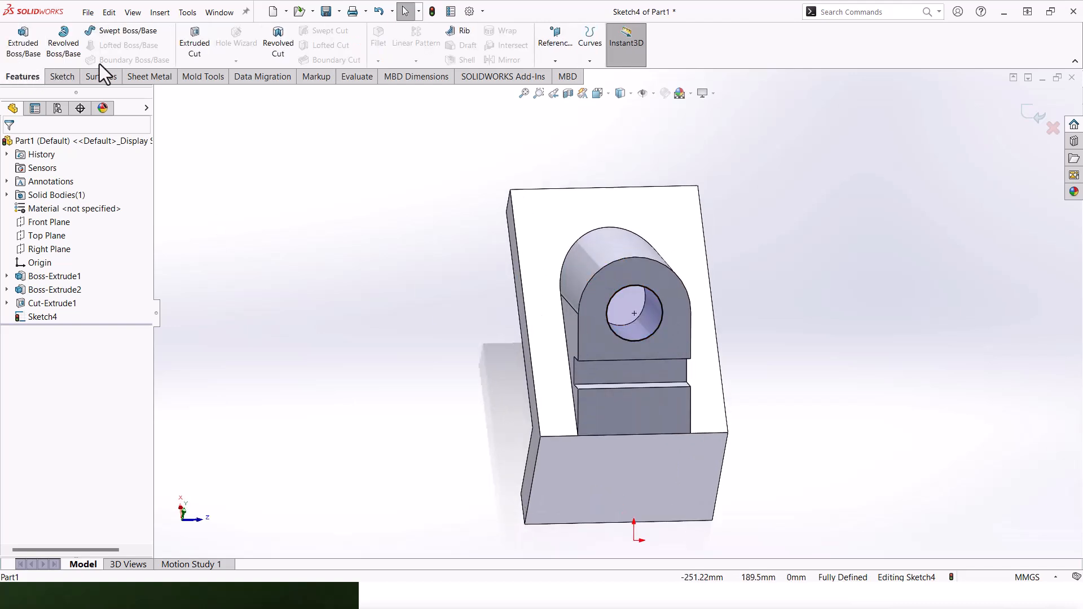
pyautogui.click(202, 42)
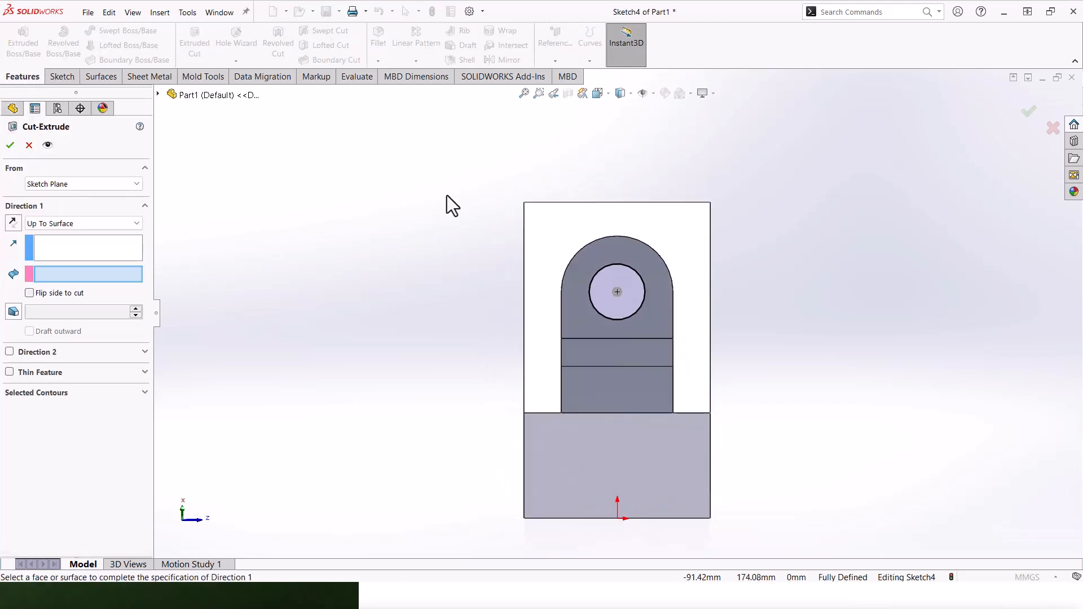
pyautogui.click(56, 224)
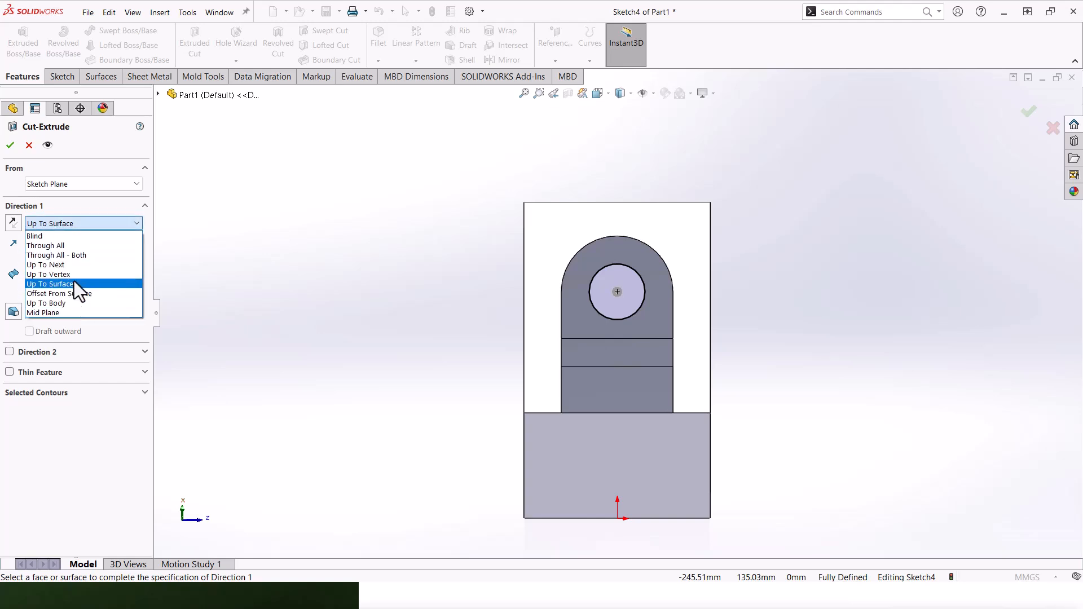
pyautogui.click(83, 246)
pyautogui.moveTo(385, 266); pyautogui.dragTo(619, 377, button='middle')
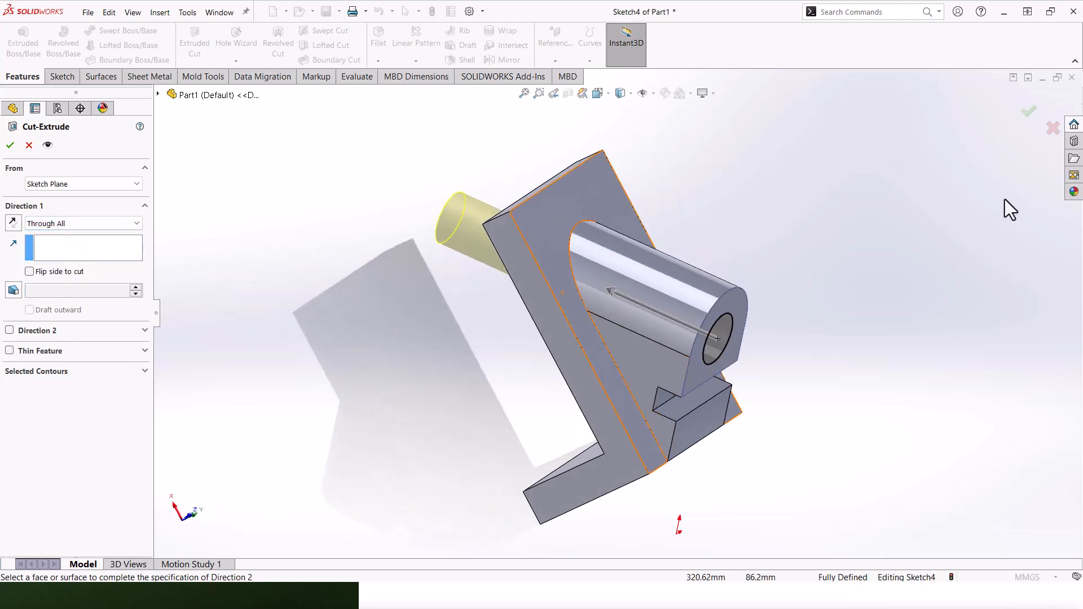
pyautogui.click(1028, 113)
# Fillet the two lower corners of the vertical plate and the two far corners of the horizontal plate with a 20 mm radius
pyautogui.moveTo(918, 261); pyautogui.dragTo(690, 226, button='middle')
pyautogui.moveTo(729, 477); pyautogui.dragTo(573, 463, button='middle')
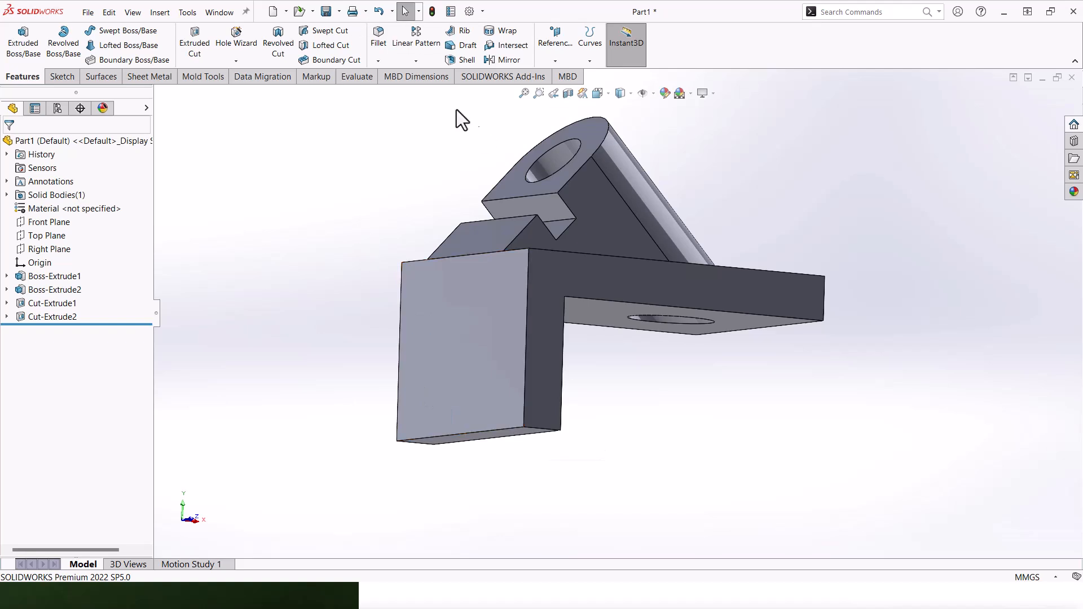
pyautogui.click(378, 45)
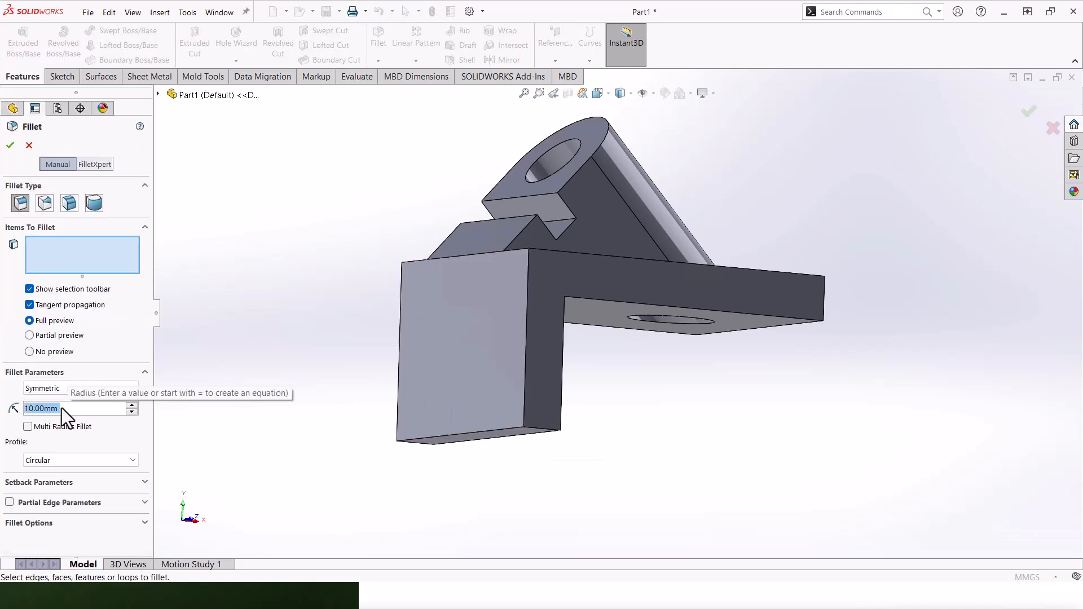
pyautogui.write('20')
pyautogui.press('Return')
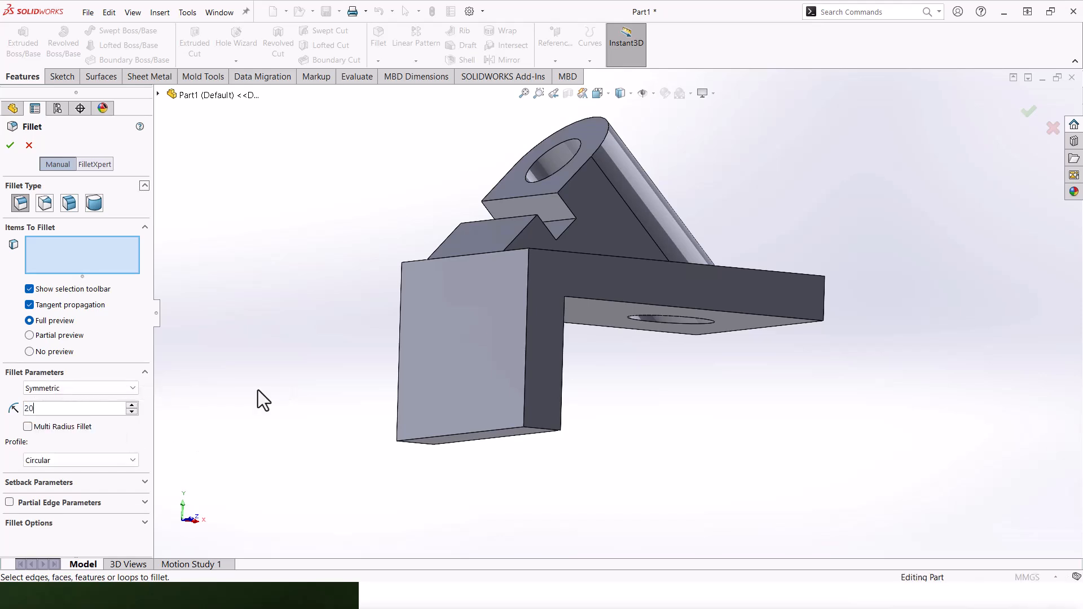
pyautogui.click(543, 429)
pyautogui.moveTo(513, 420); pyautogui.dragTo(713, 351, button='middle')
pyautogui.click(606, 440)
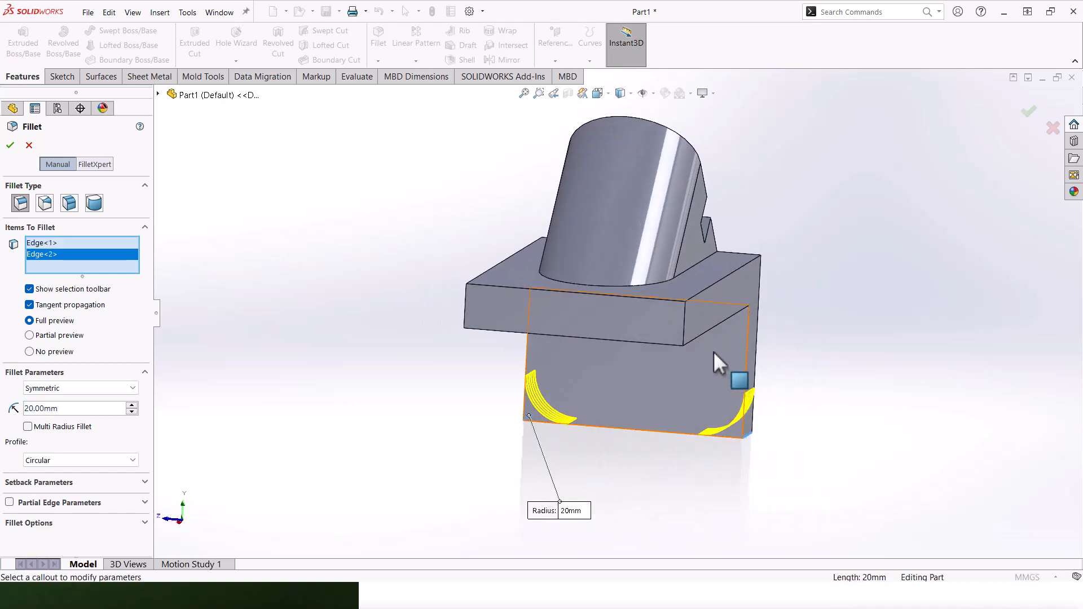
pyautogui.click(687, 324)
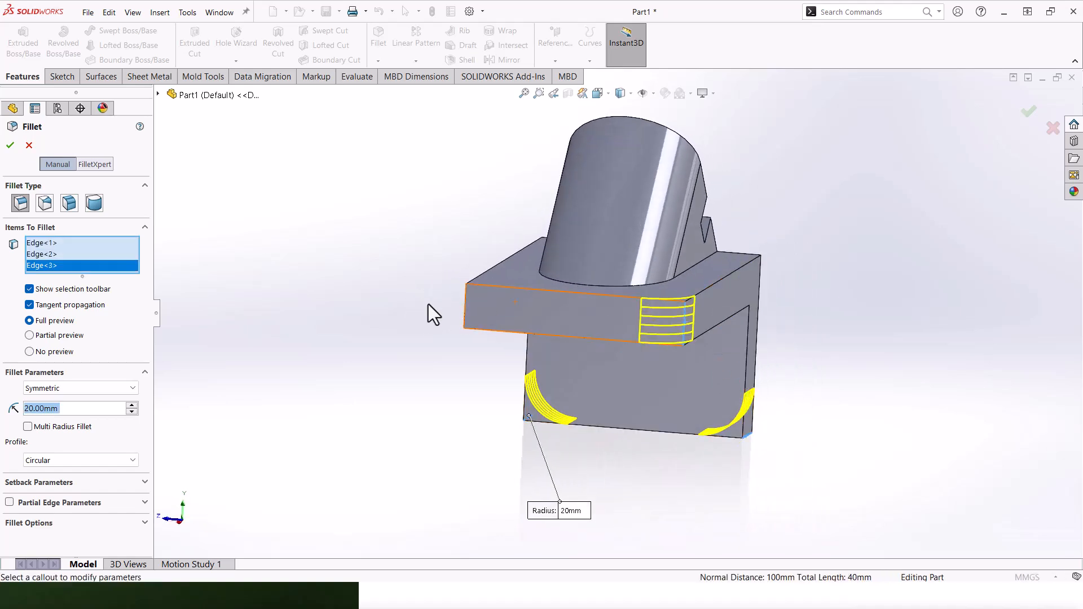
pyautogui.click(465, 302)
pyautogui.click(9, 146)
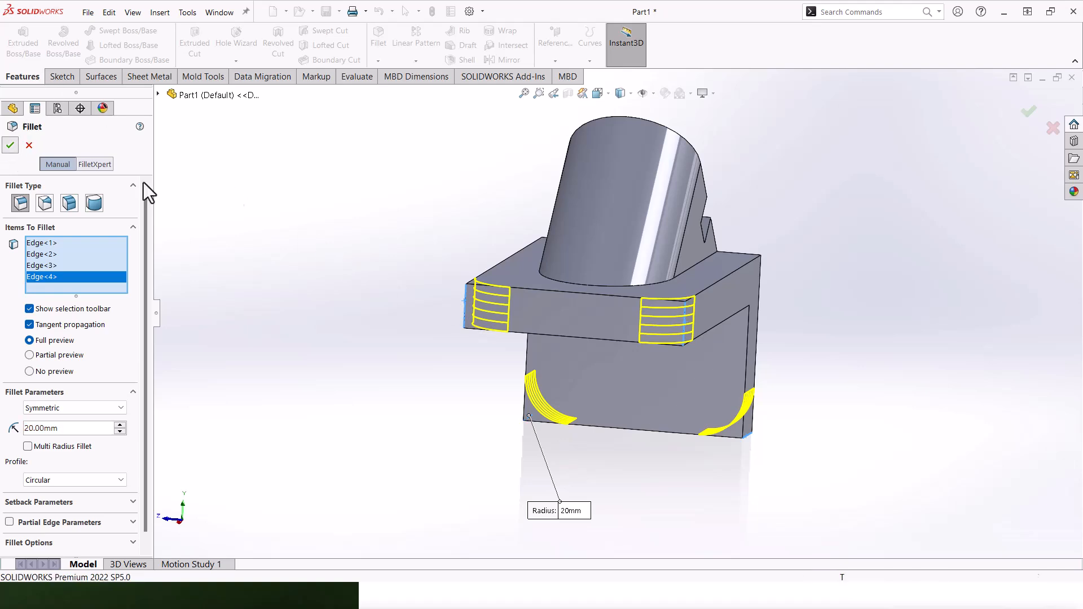
# Place two ISO drill-size Ø16.0 Through All holes on the vertical plate's outer face, centered on its two rounded lower corners
pyautogui.moveTo(621, 272); pyautogui.dragTo(461, 310, button='middle')
pyautogui.click(492, 416)
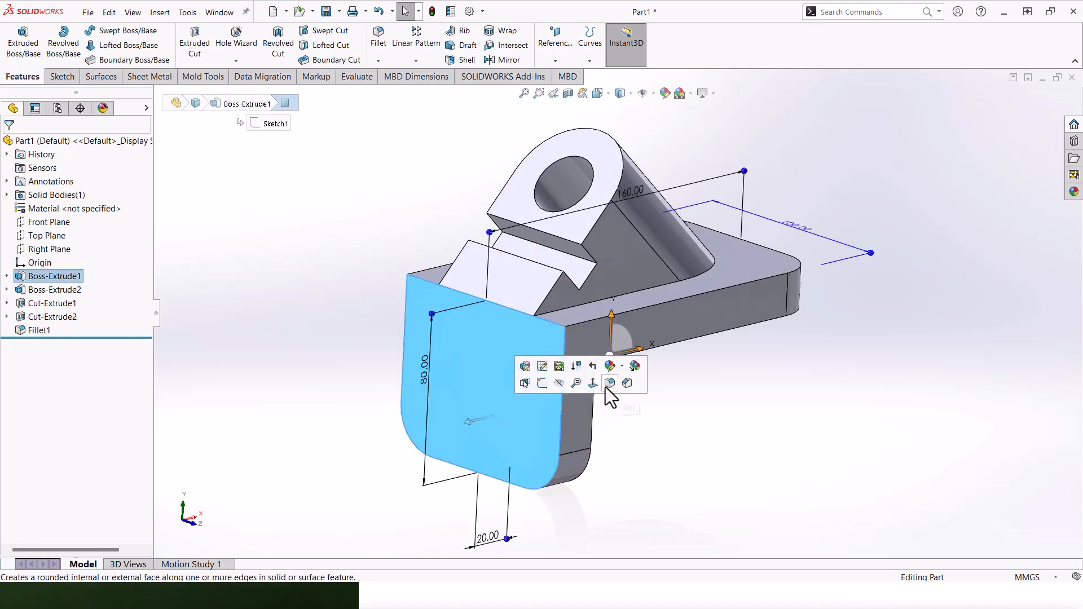
pyautogui.click(596, 384)
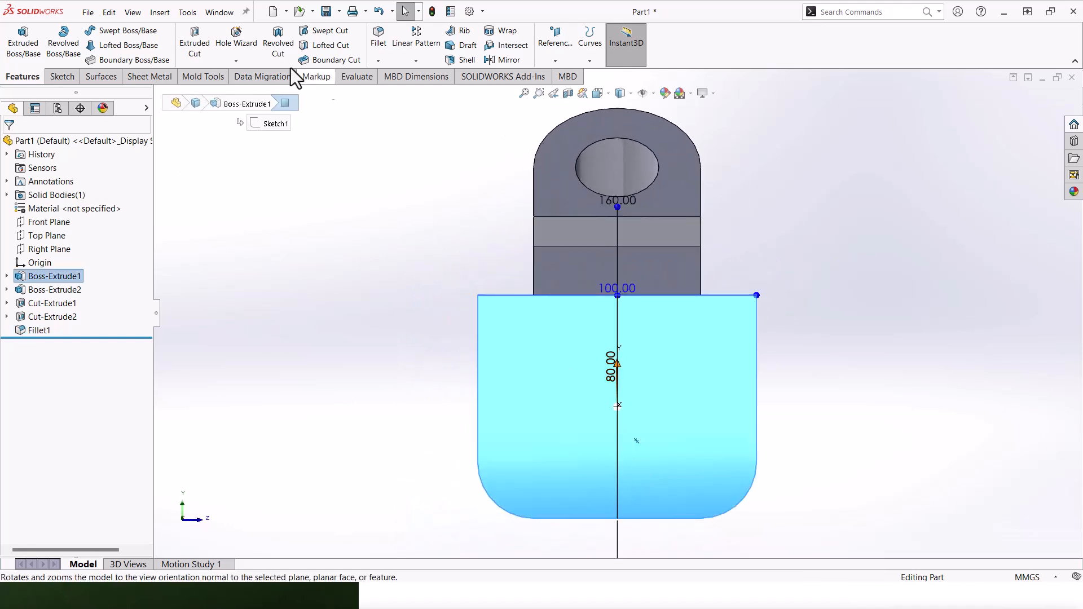
pyautogui.click(251, 39)
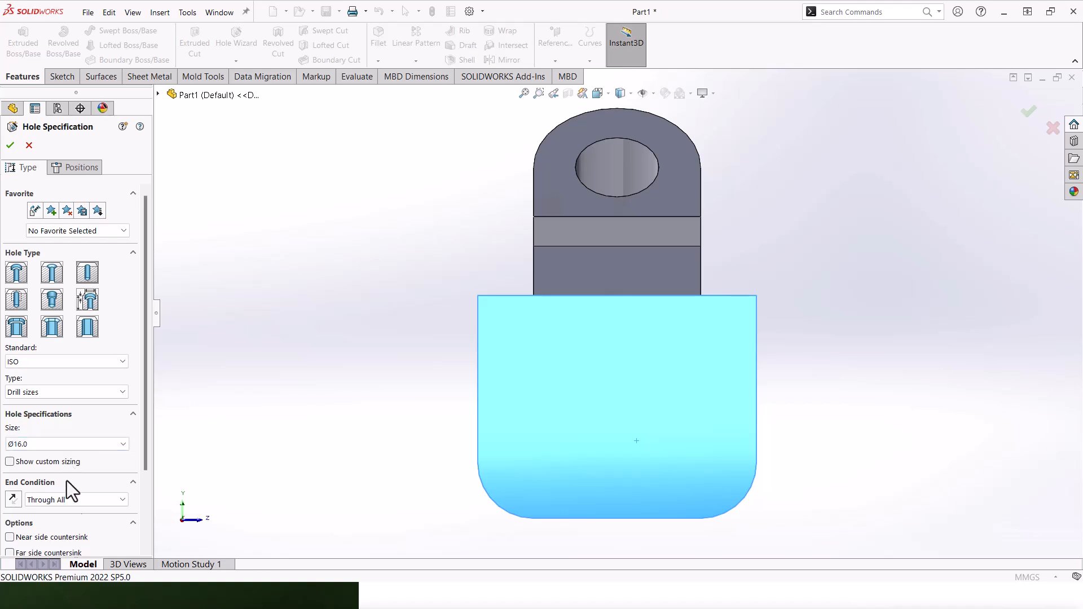
pyautogui.click(59, 169)
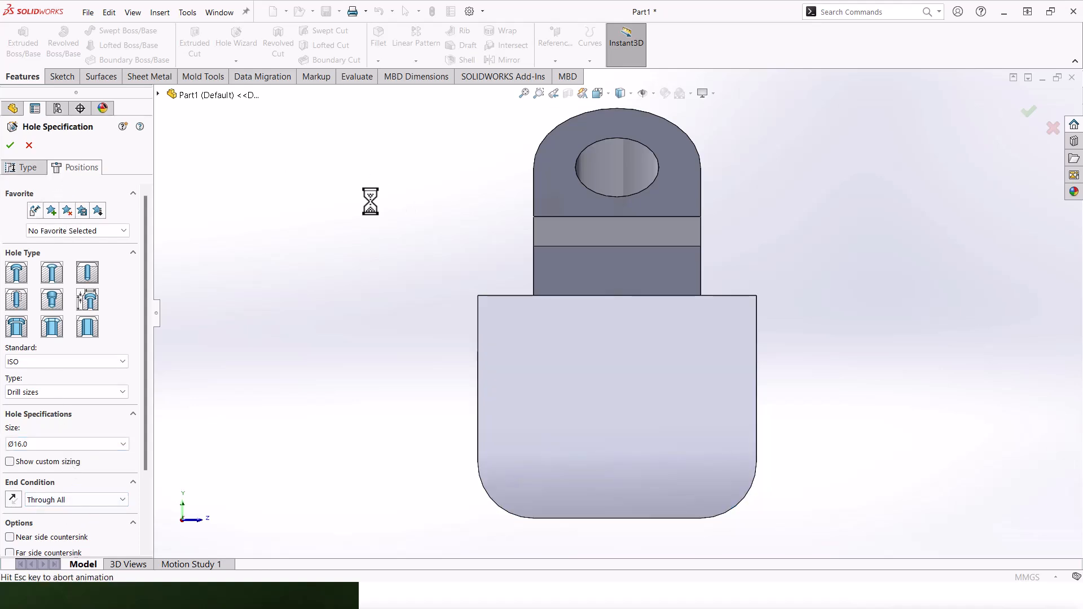
pyautogui.click(500, 506)
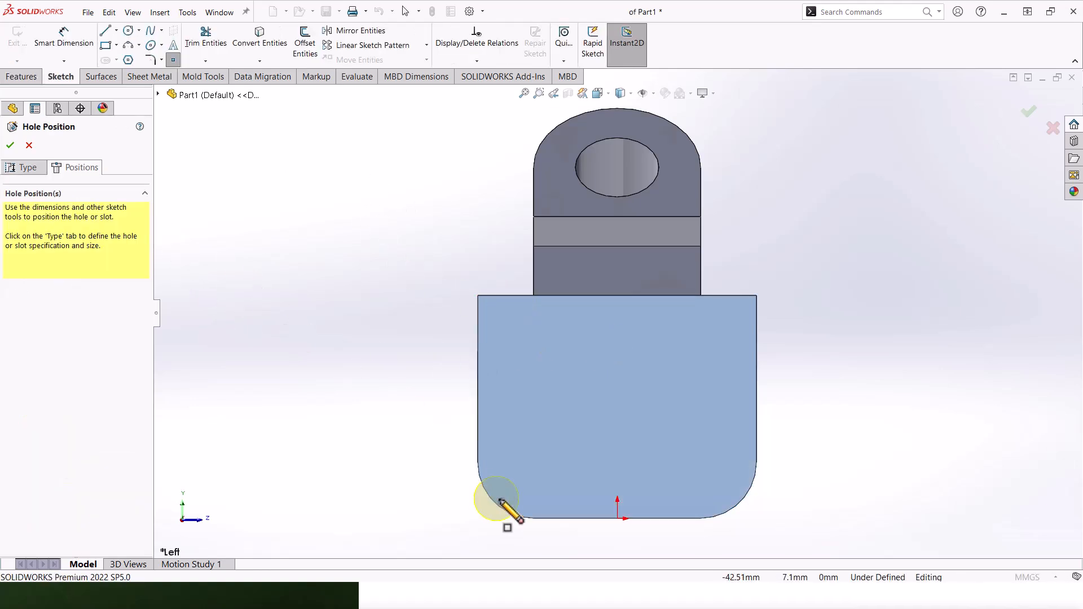
pyautogui.click(539, 463)
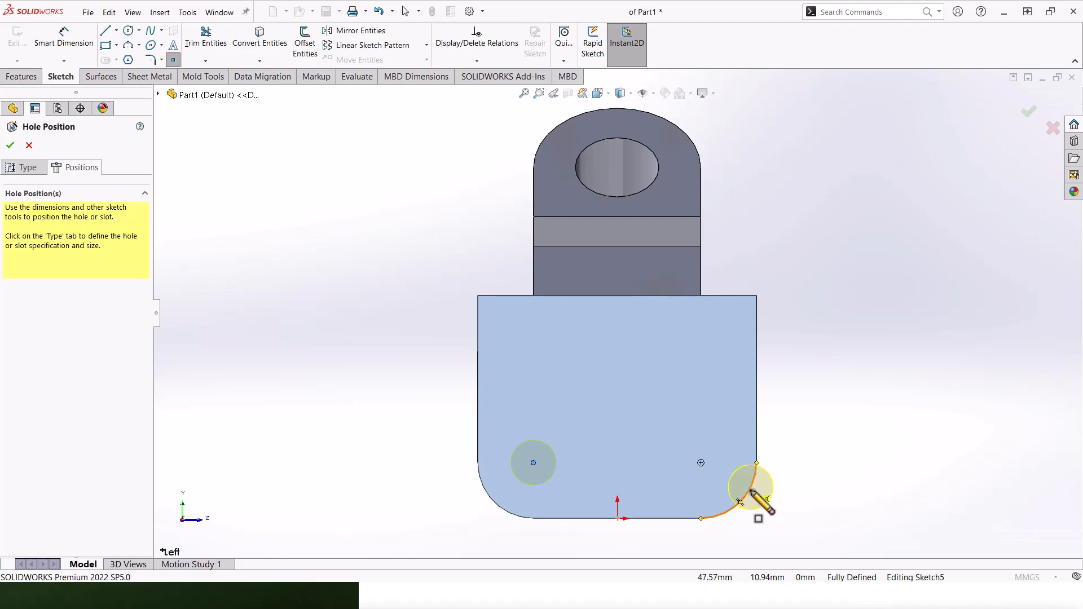
pyautogui.click(700, 463)
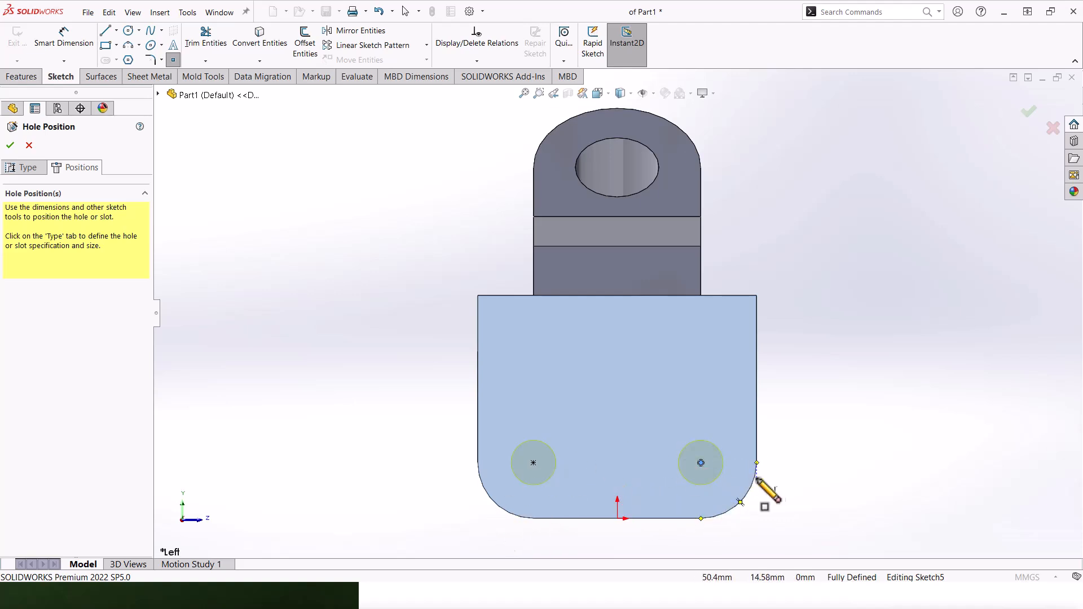
pyautogui.moveTo(797, 491)
pyautogui.mouseDown(button='middle')
pyautogui.moveTo(752, 428)
pyautogui.moveTo(742, 466)
pyautogui.mouseUp(button='middle')
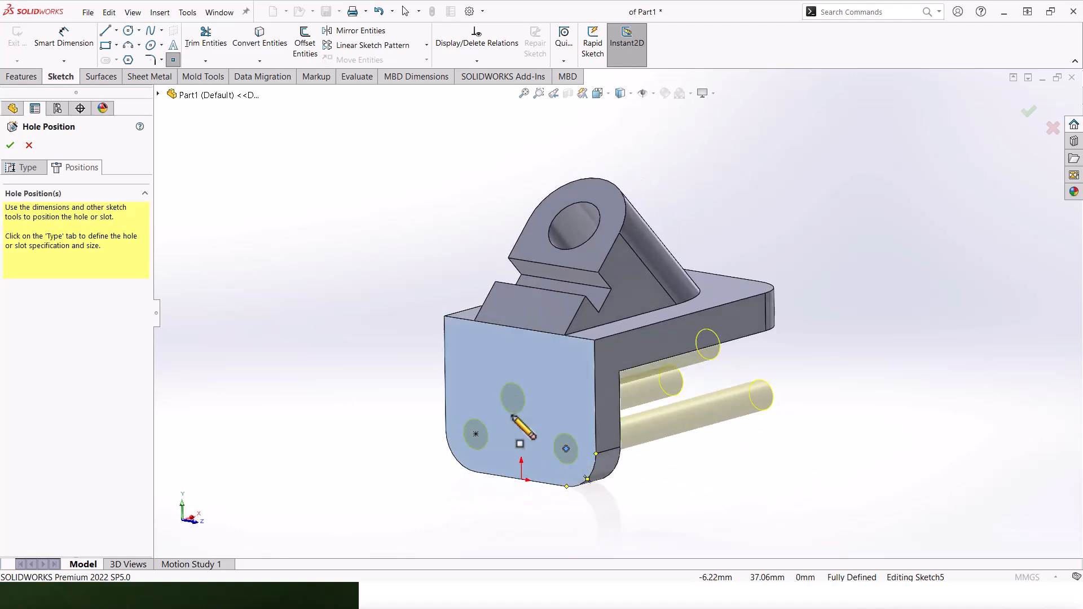
pyautogui.click(565, 448)
# Add a 16.5 mm, 90° near side countersink to the two vertical-plate holes and create the hole feature
pyautogui.click(25, 172)
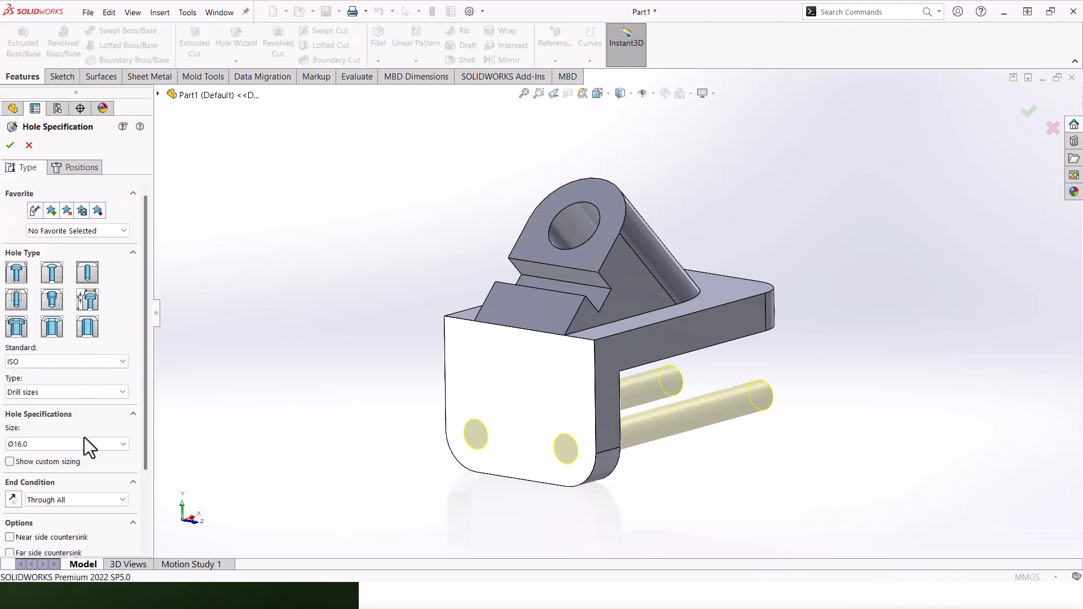
pyautogui.scroll(-3, 141, 411)
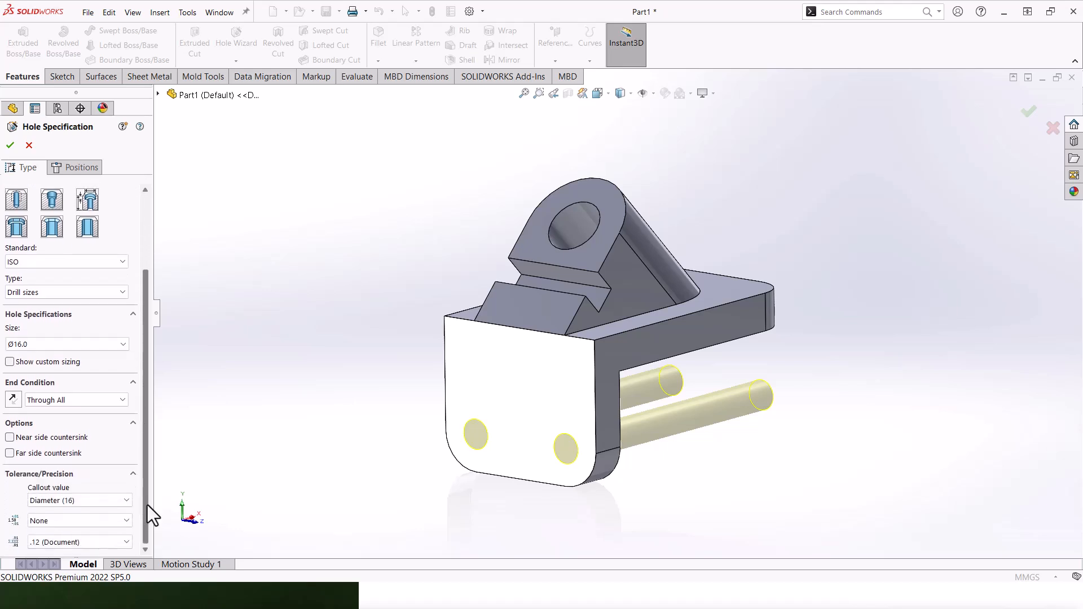
pyautogui.click(11, 438)
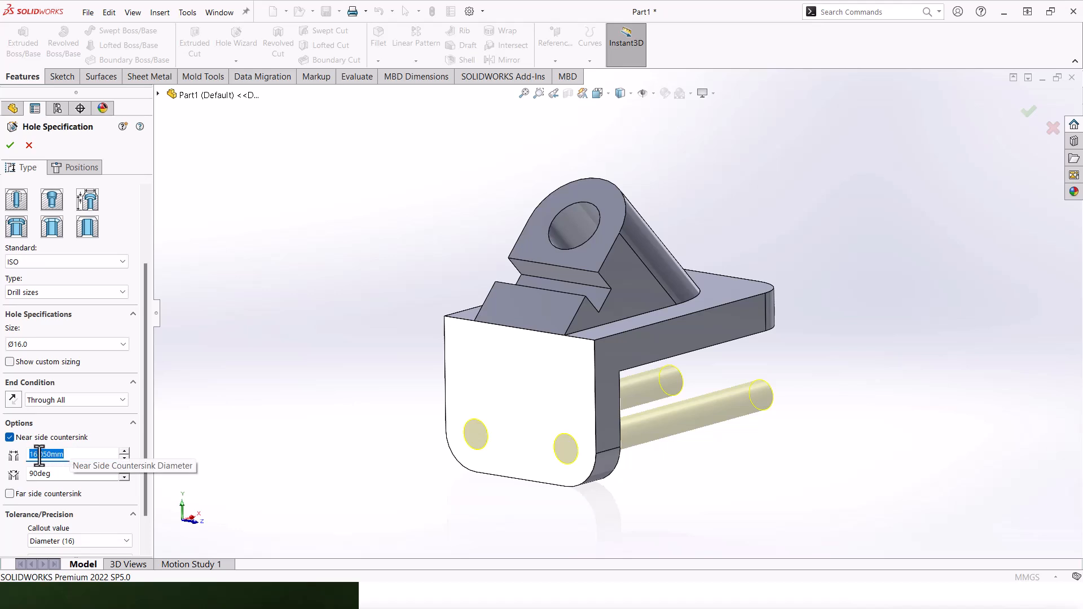
pyautogui.moveTo(39, 455); pyautogui.dragTo(51, 455)
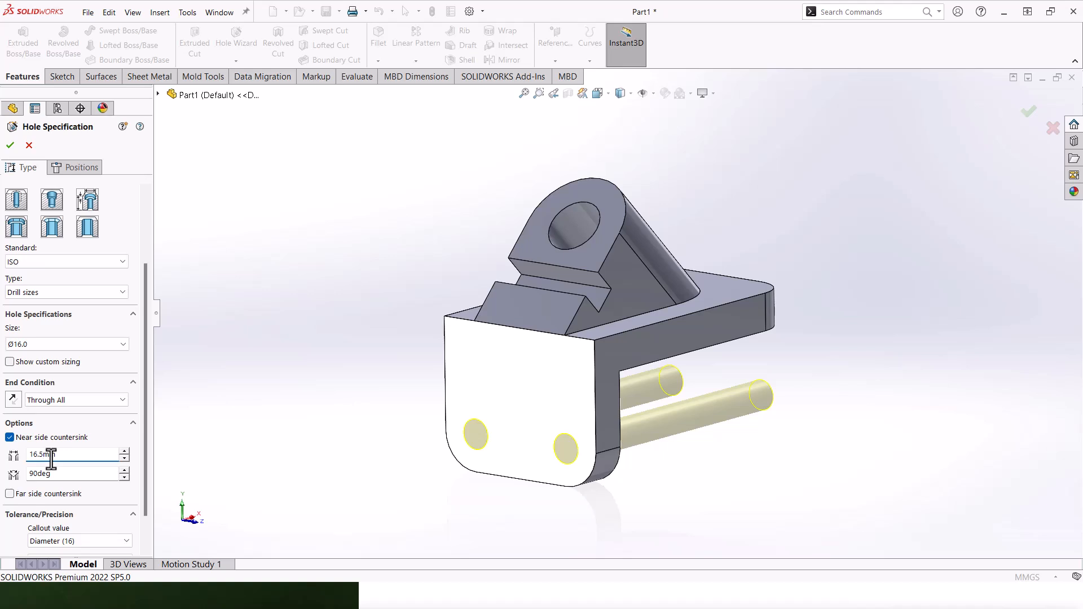
pyautogui.click(10, 145)
# Edit the vertical plate's hole feature and set its near side countersink diameter to 18 mm
pyautogui.click(547, 393)
pyautogui.scroll(-8, 482, 428)
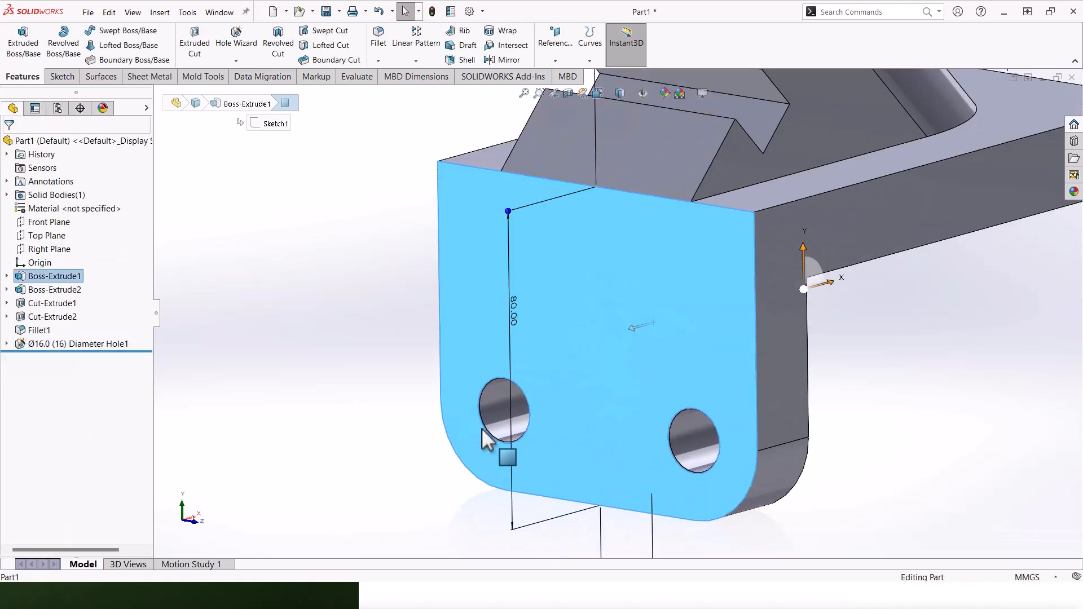
pyautogui.scroll(-6, 615, 424)
pyautogui.click(645, 389)
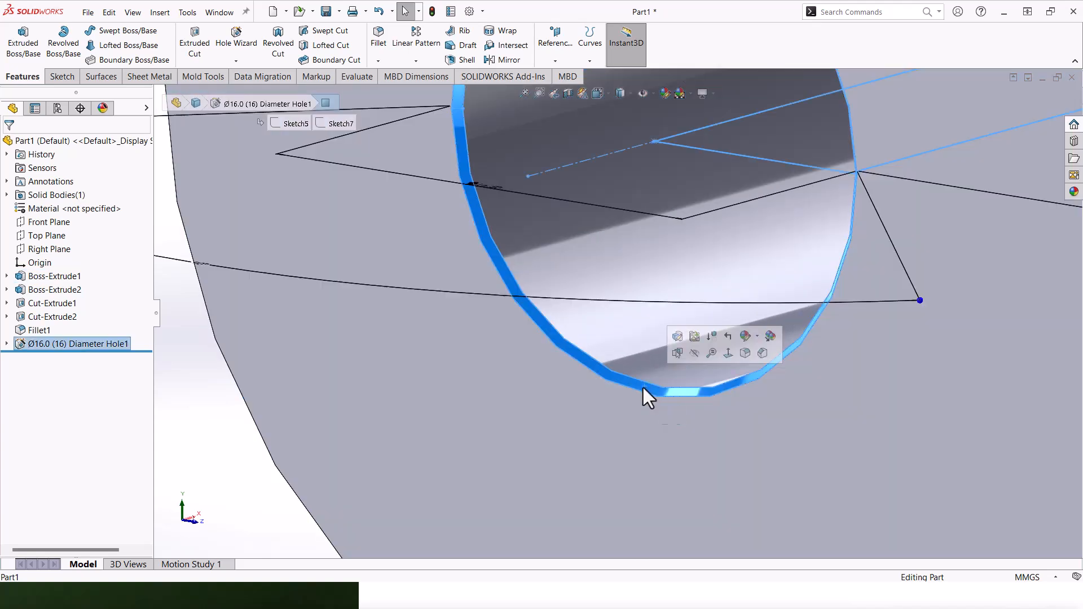
pyautogui.rightClick(38, 347)
pyautogui.click(46, 313)
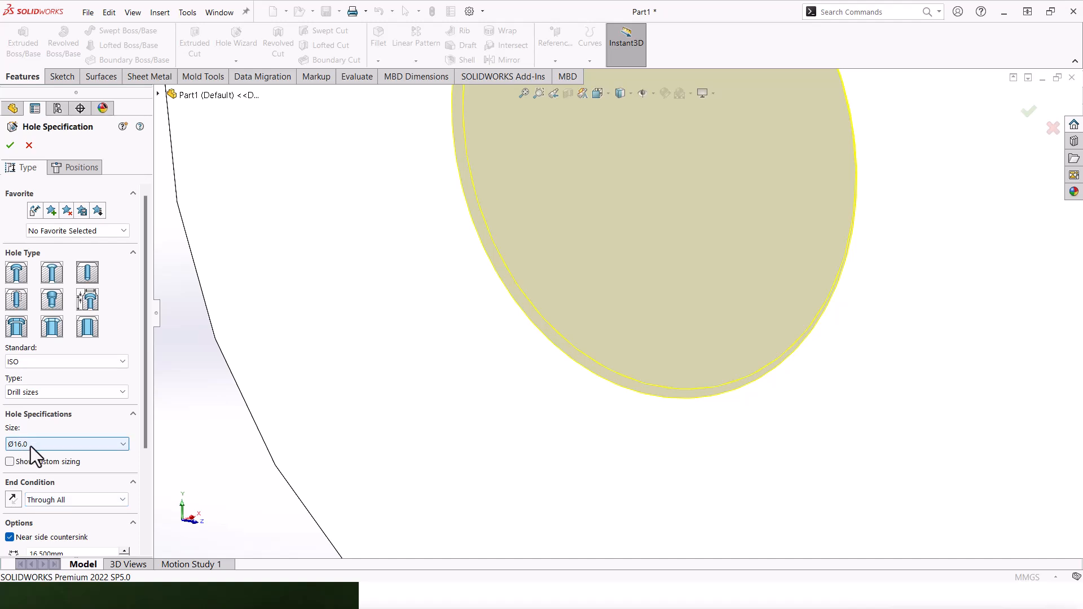
pyautogui.scroll(-3, 66, 482)
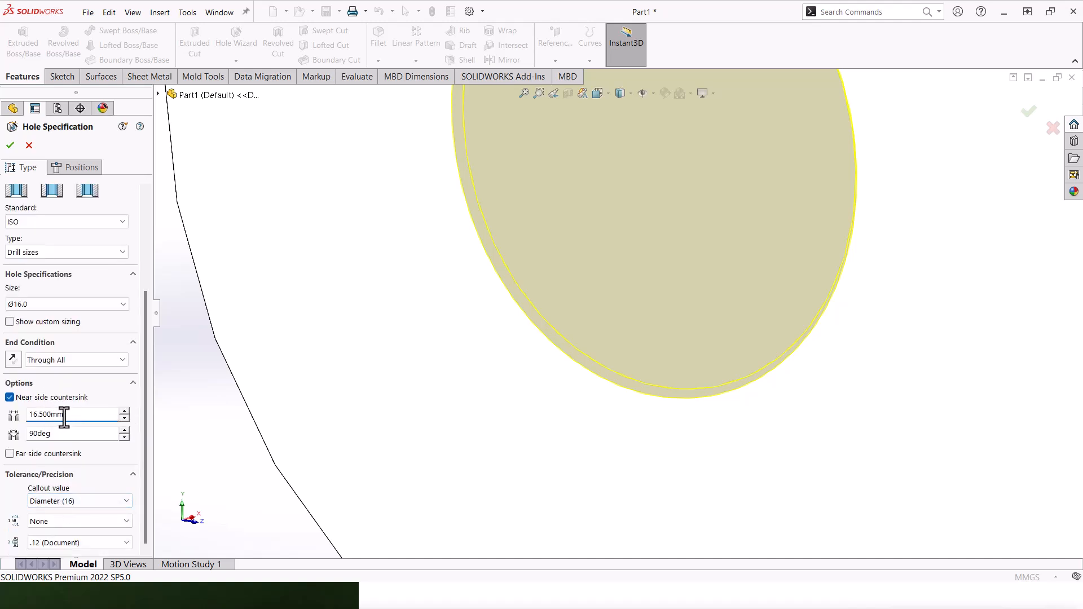
pyautogui.press('Return')
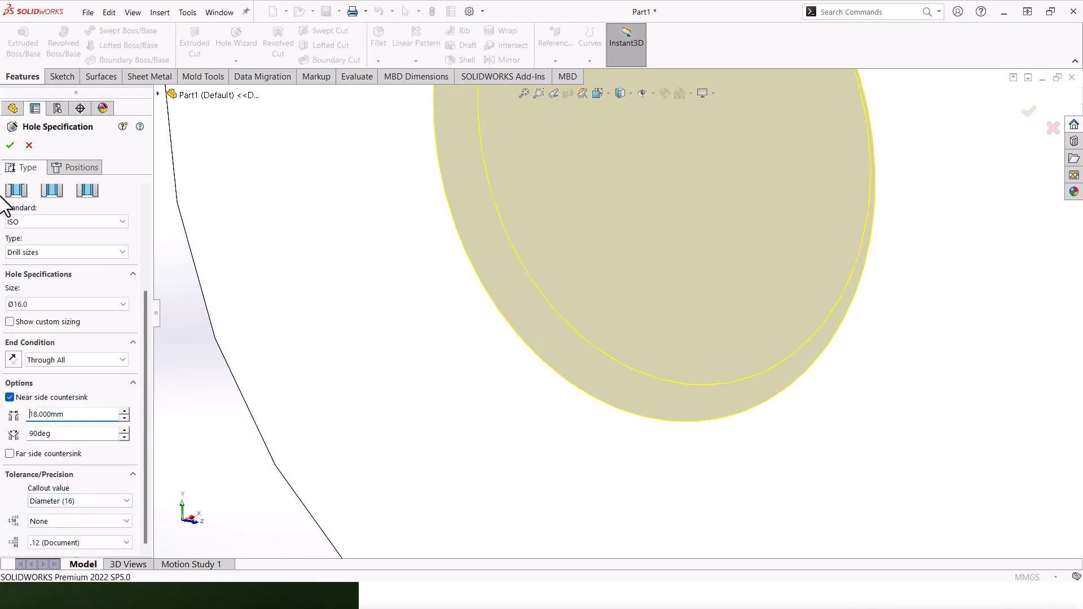
pyautogui.click(15, 142)
# Place two ISO Ø16.0 Through All holes with 18 mm near side countersinks on the horizontal plate's upper face, centered on its rounded corners
pyautogui.scroll(7, 774, 288)
pyautogui.moveTo(686, 261); pyautogui.dragTo(680, 217, button='middle')
pyautogui.scroll(4, 861, 292)
pyautogui.moveTo(861, 292); pyautogui.dragTo(873, 323, button='middle')
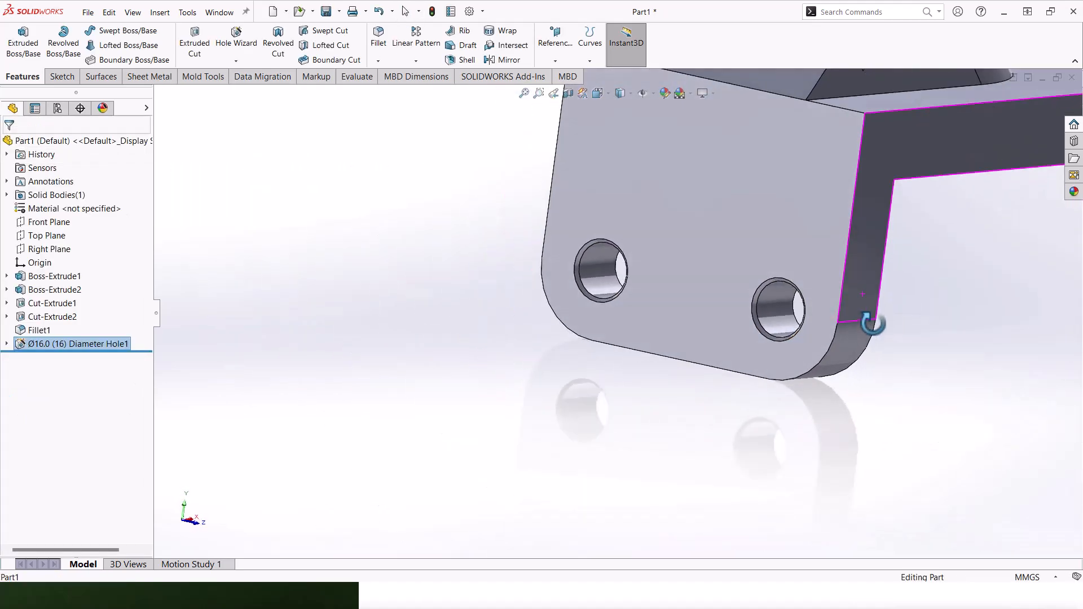
pyautogui.scroll(-1, 953, 341)
pyautogui.click(959, 345)
pyautogui.scroll(3, 819, 239)
pyautogui.moveTo(819, 239); pyautogui.dragTo(818, 287, button='middle')
pyautogui.scroll(2, 826, 255)
pyautogui.click(847, 240)
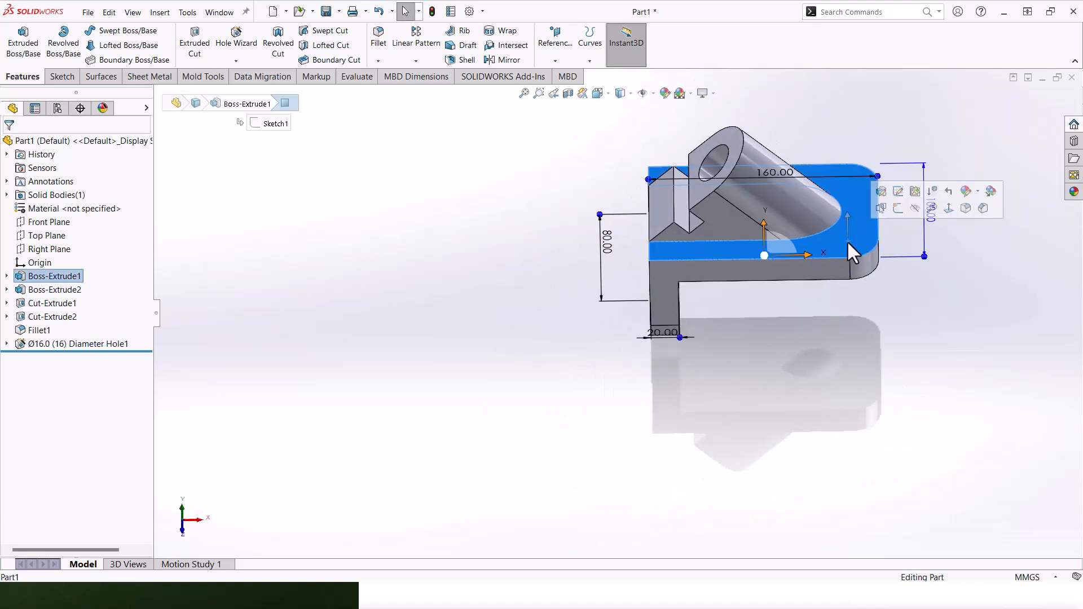
pyautogui.click(947, 210)
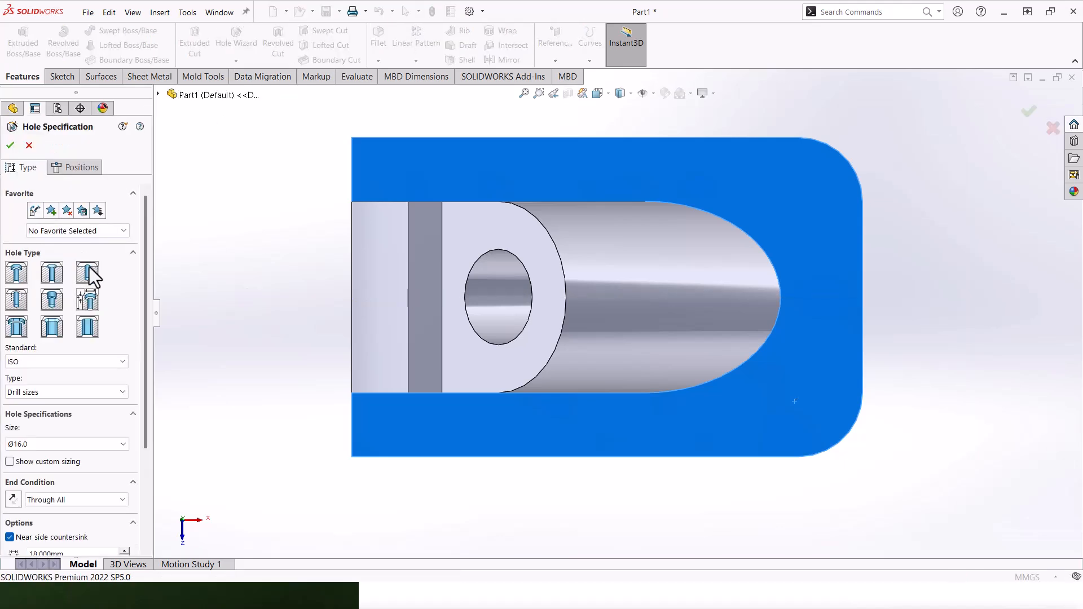
pyautogui.scroll(-3, 64, 520)
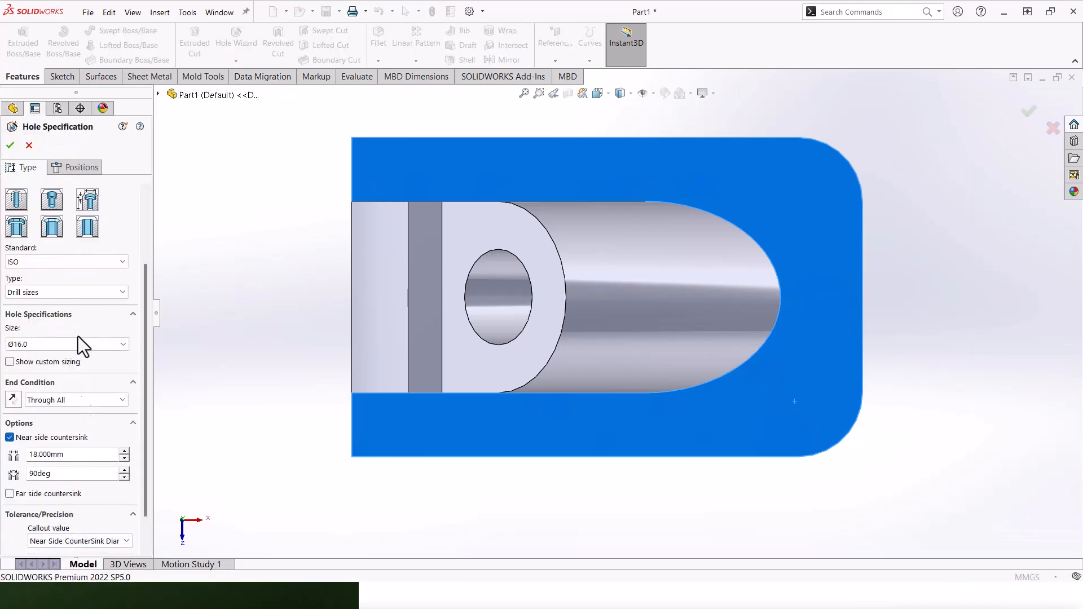
pyautogui.click(73, 169)
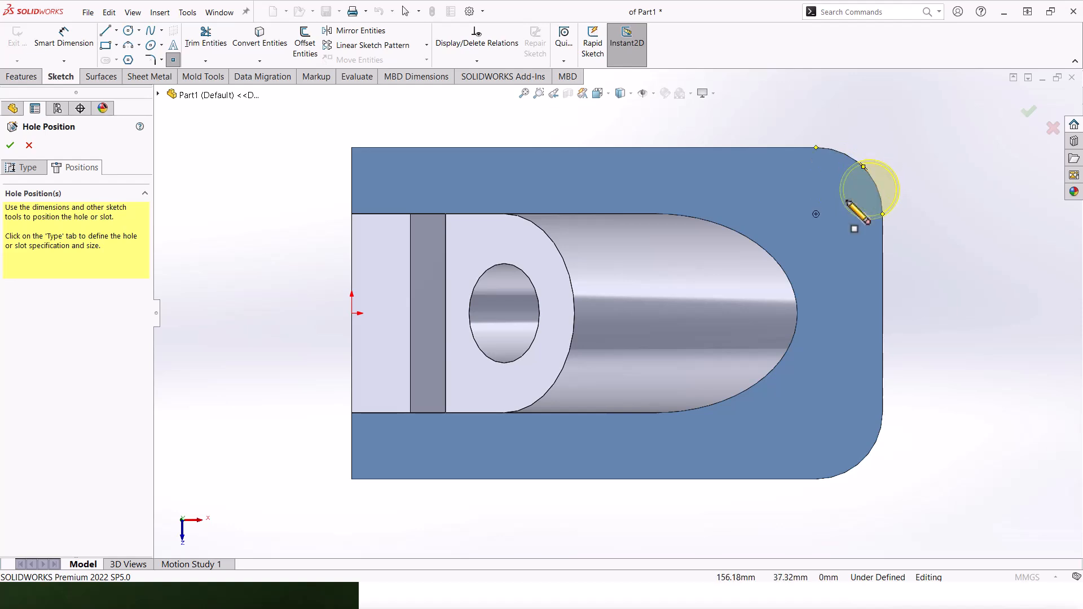
pyautogui.click(817, 214)
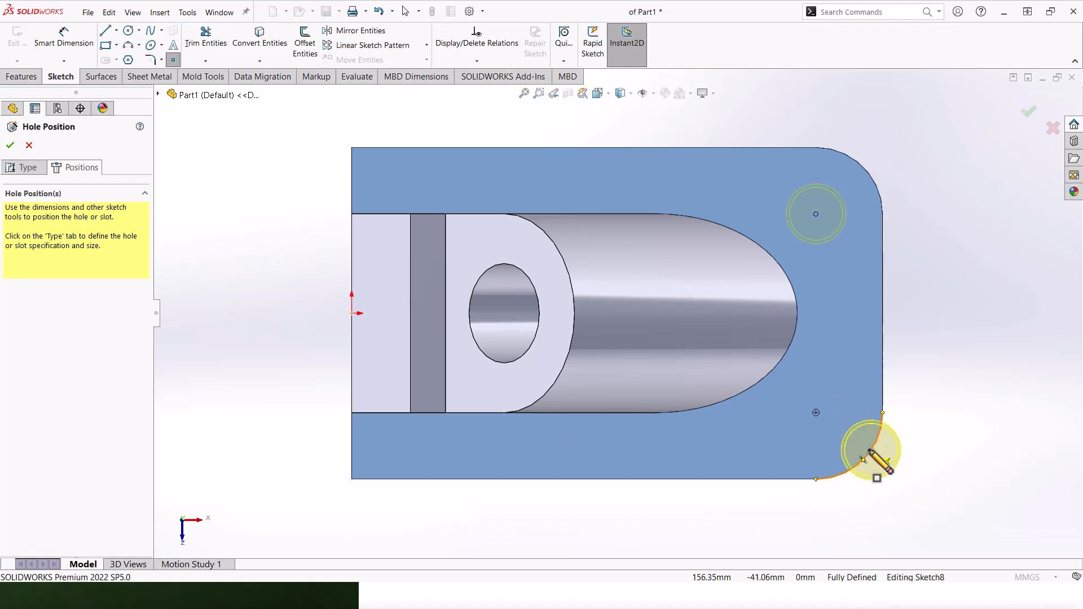
pyautogui.click(816, 412)
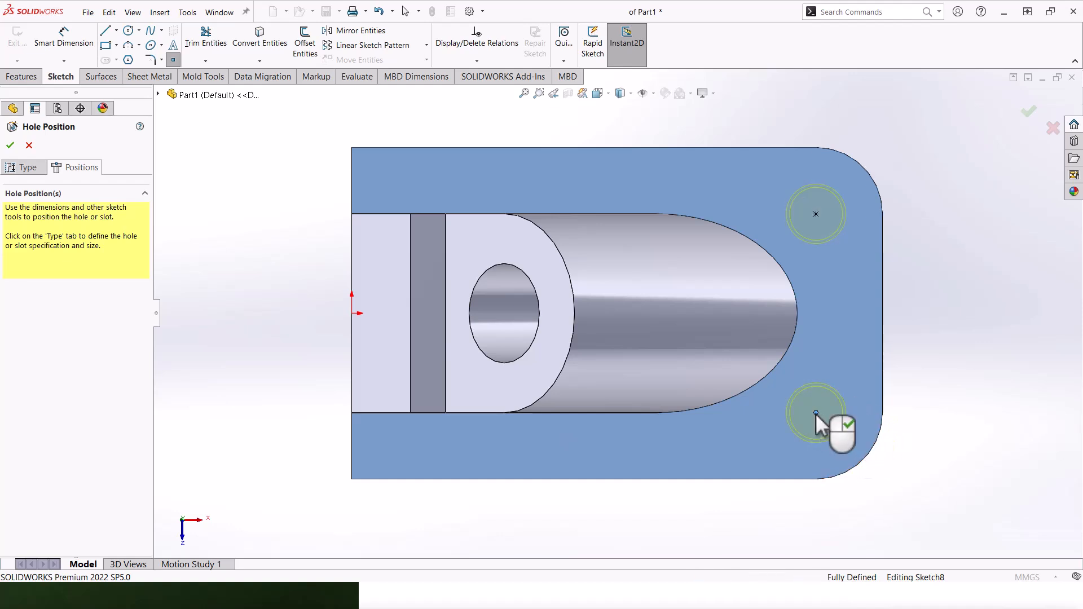
pyautogui.click(11, 145)
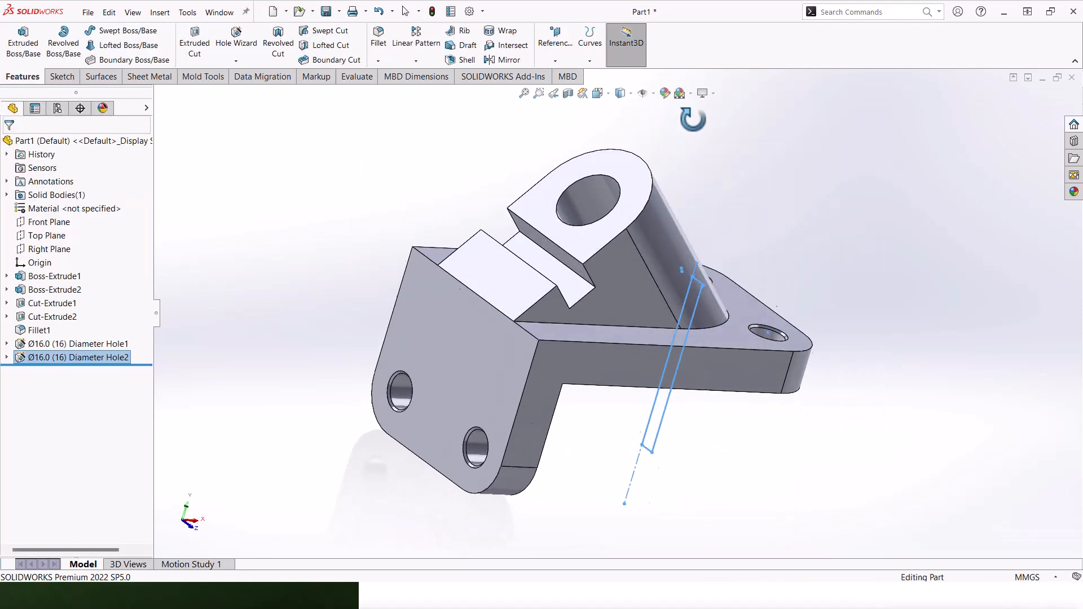
# Set the background scene behind the bracket to Plain White
pyautogui.moveTo(822, 341); pyautogui.dragTo(697, 293, button='middle')
pyautogui.click(690, 94)
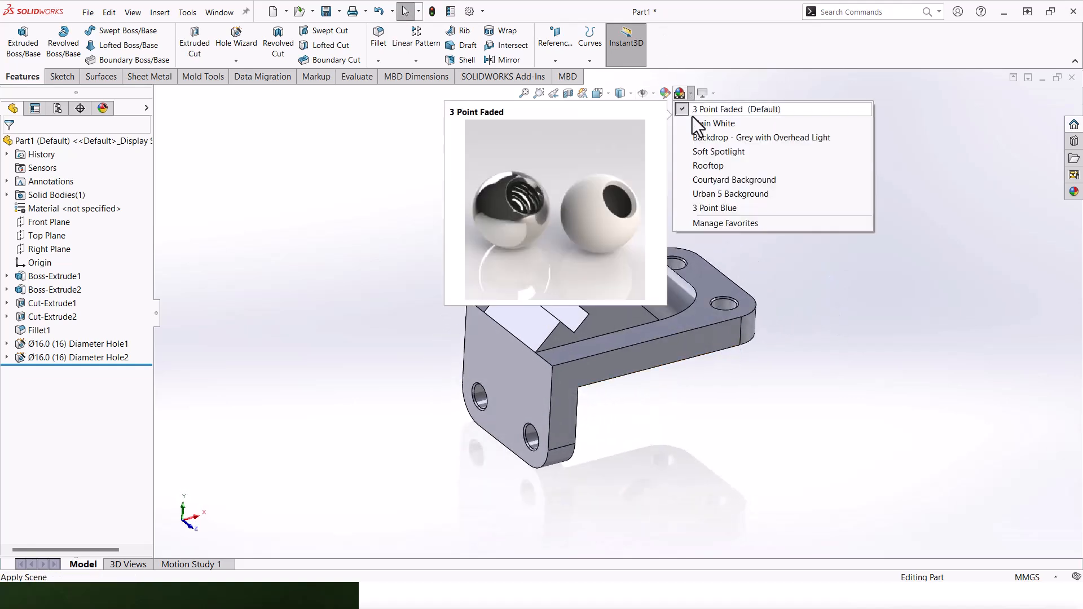
pyautogui.click(693, 123)
# Apply the polished steel metal appearance to the whole bracket
pyautogui.moveTo(597, 261); pyautogui.dragTo(636, 297, button='middle')
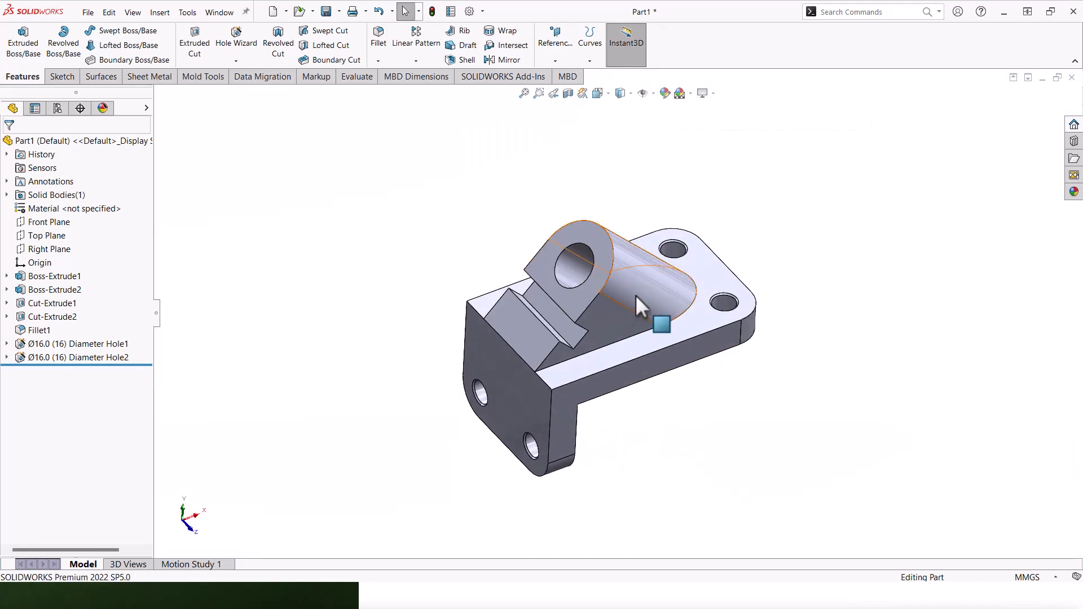
pyautogui.click(1074, 192)
pyautogui.click(936, 142)
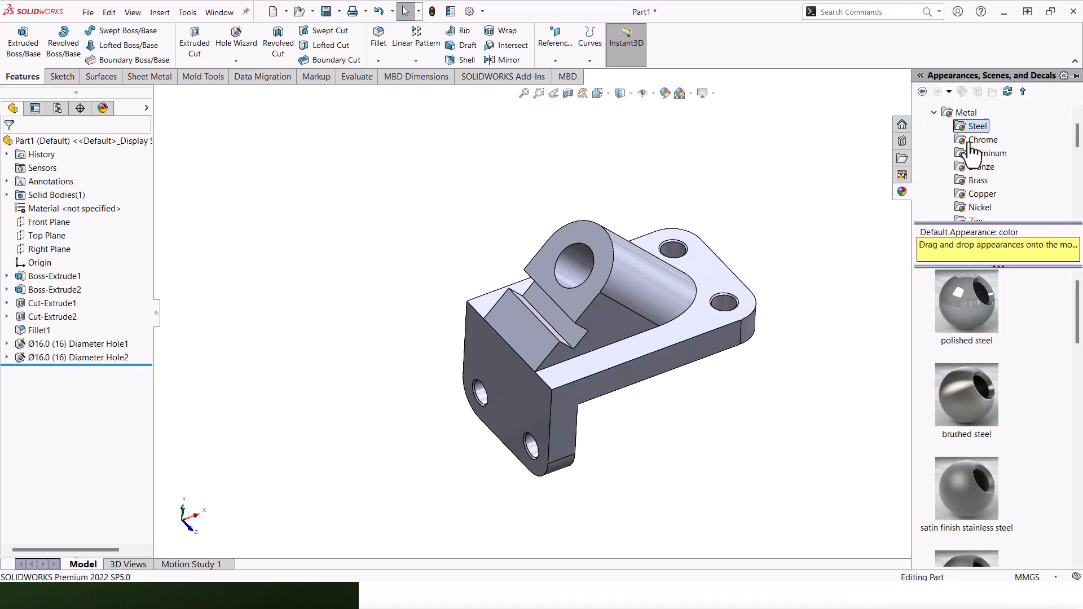
pyautogui.moveTo(975, 314); pyautogui.dragTo(628, 296)
pyautogui.click(639, 295)
pyautogui.moveTo(621, 322); pyautogui.dragTo(648, 243, button='middle')
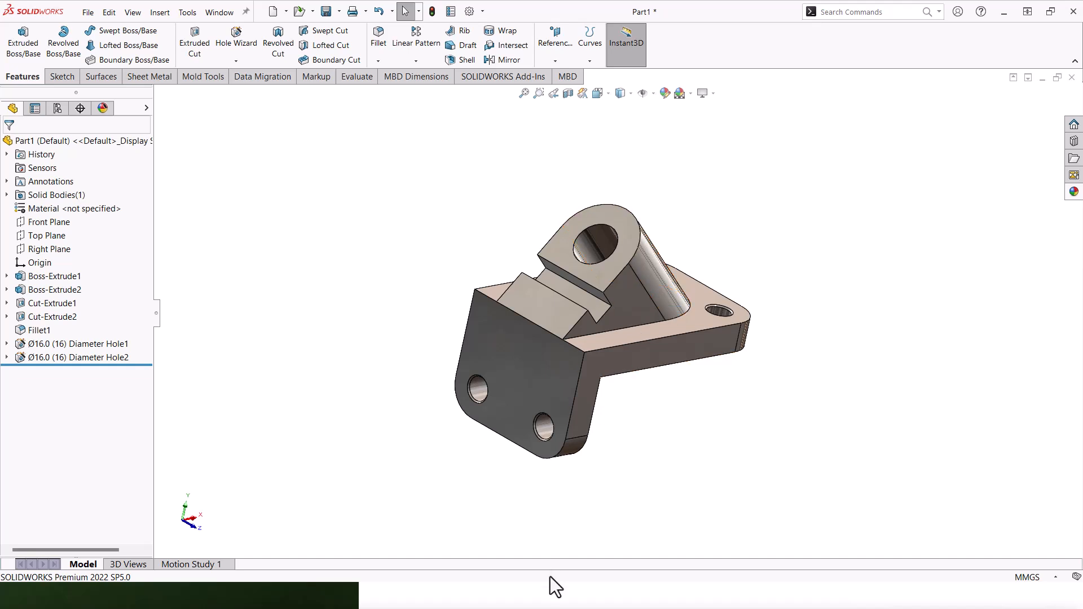